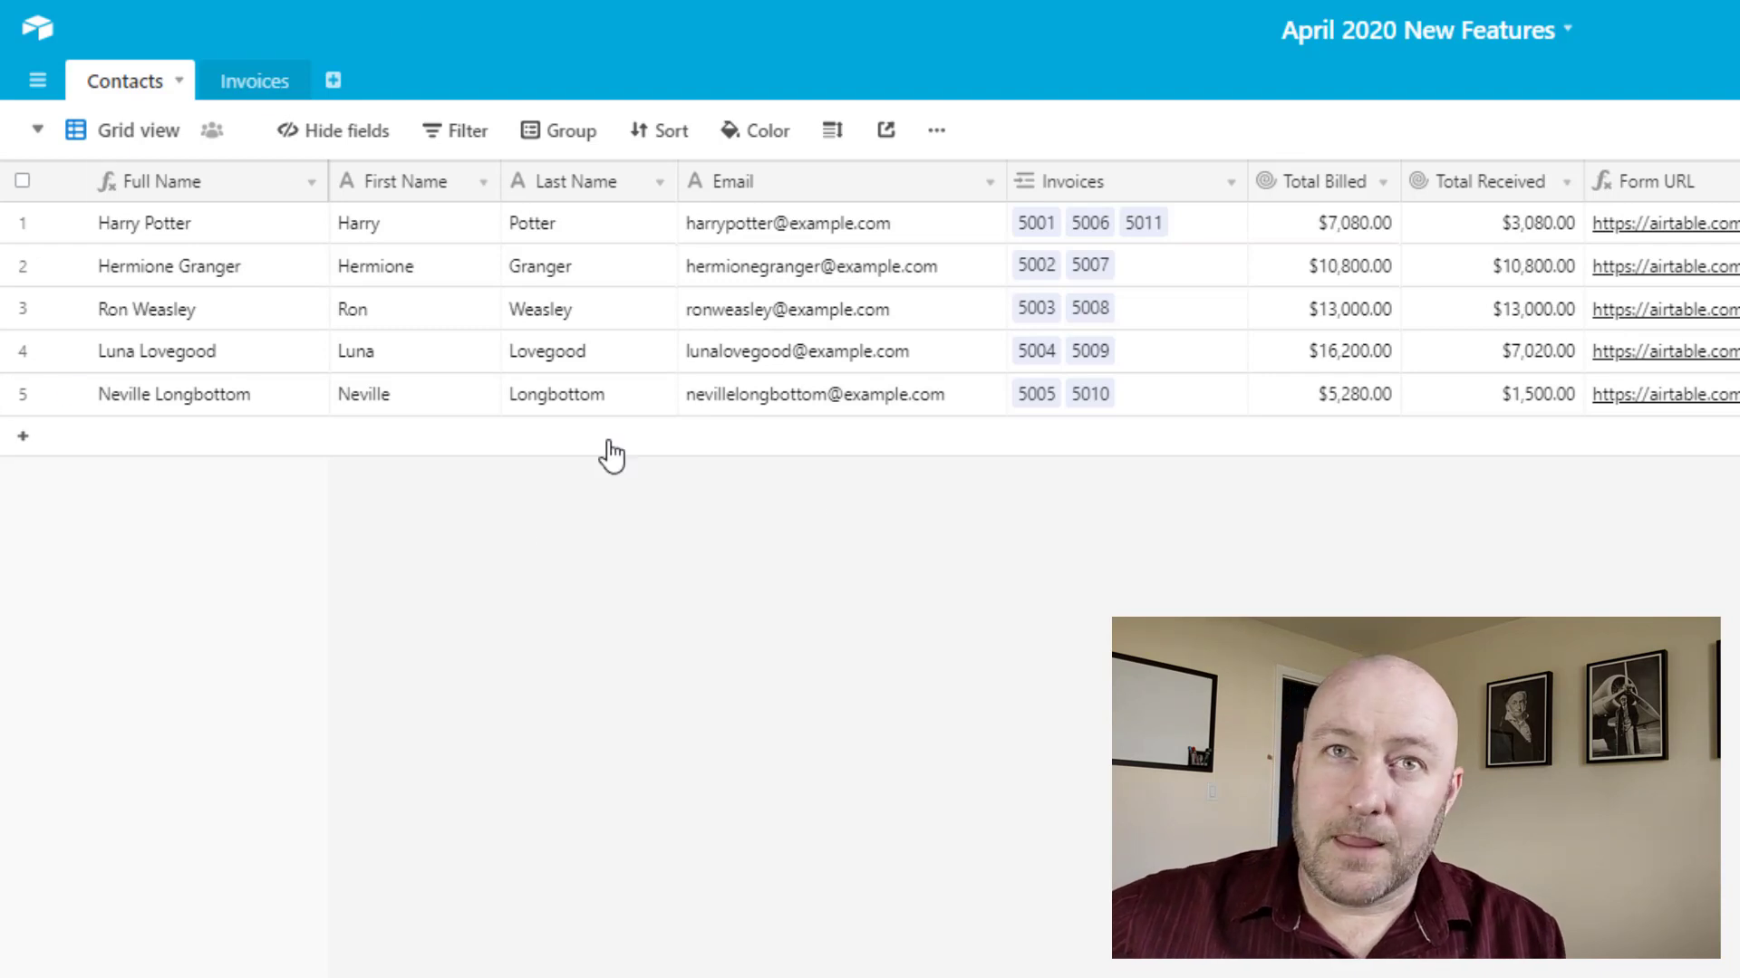
- Review the contact names, open the Invoices table, and highlight the records with an empty Date Received
left_click_drag(183, 225, 196, 416)
left_click(558, 621)
left_click(256, 83)
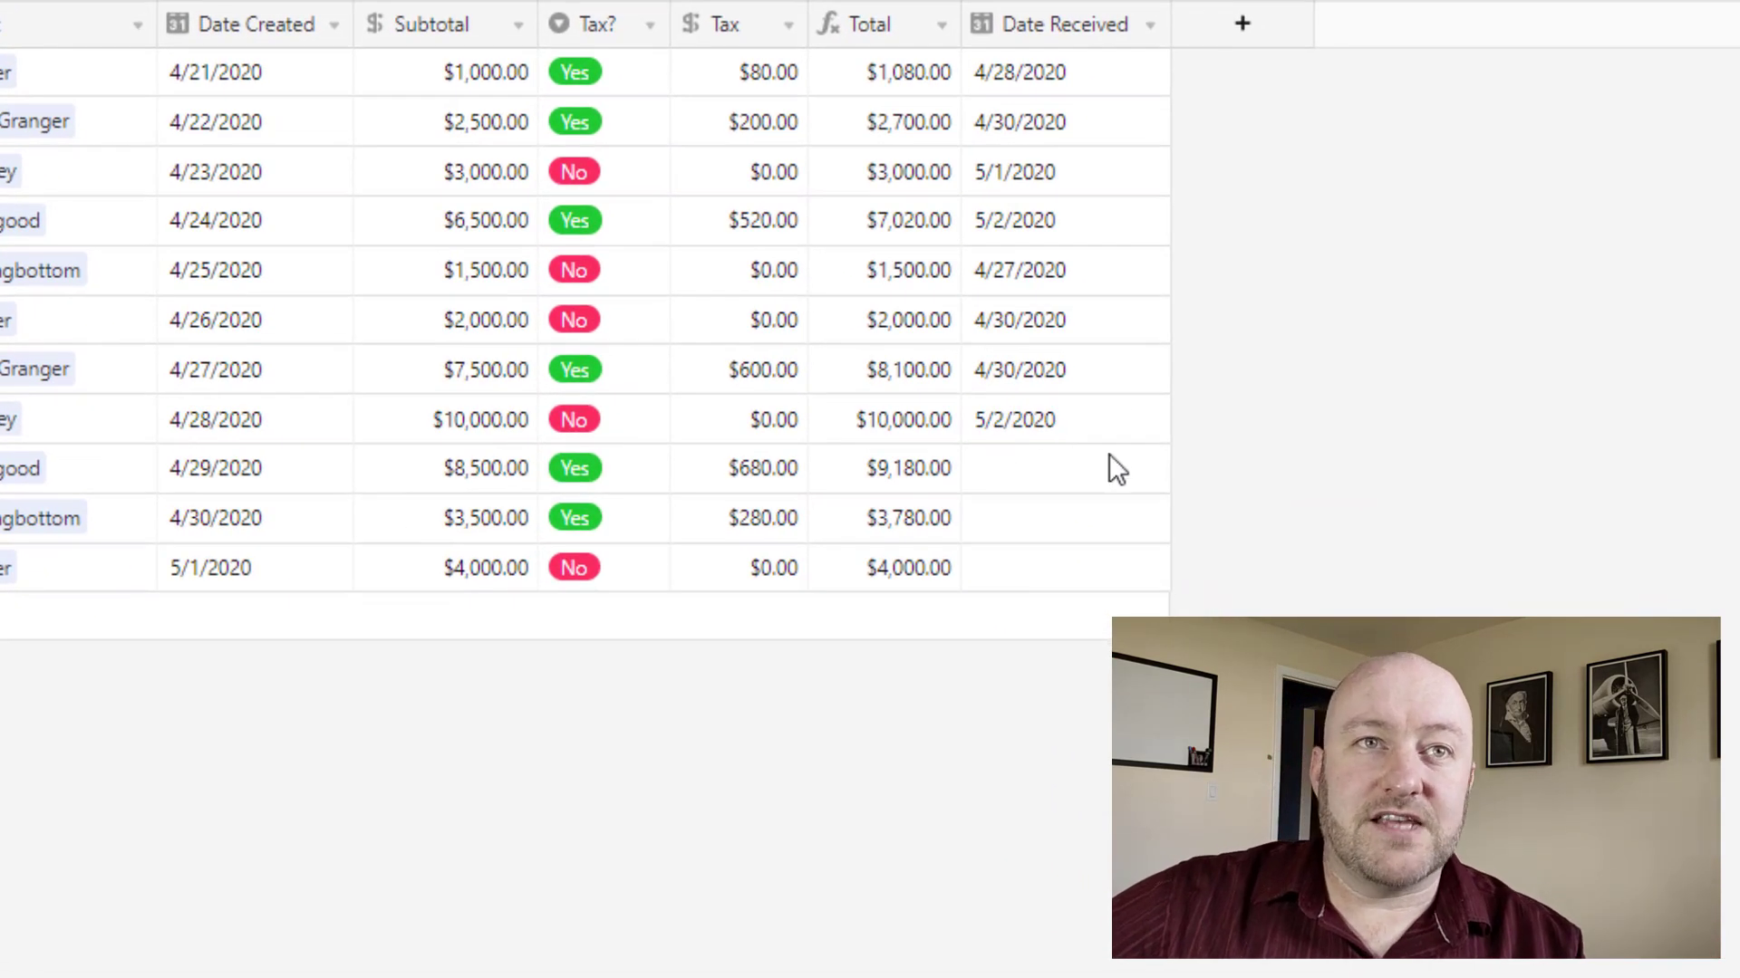
left_click_drag(1052, 471, 1064, 584)
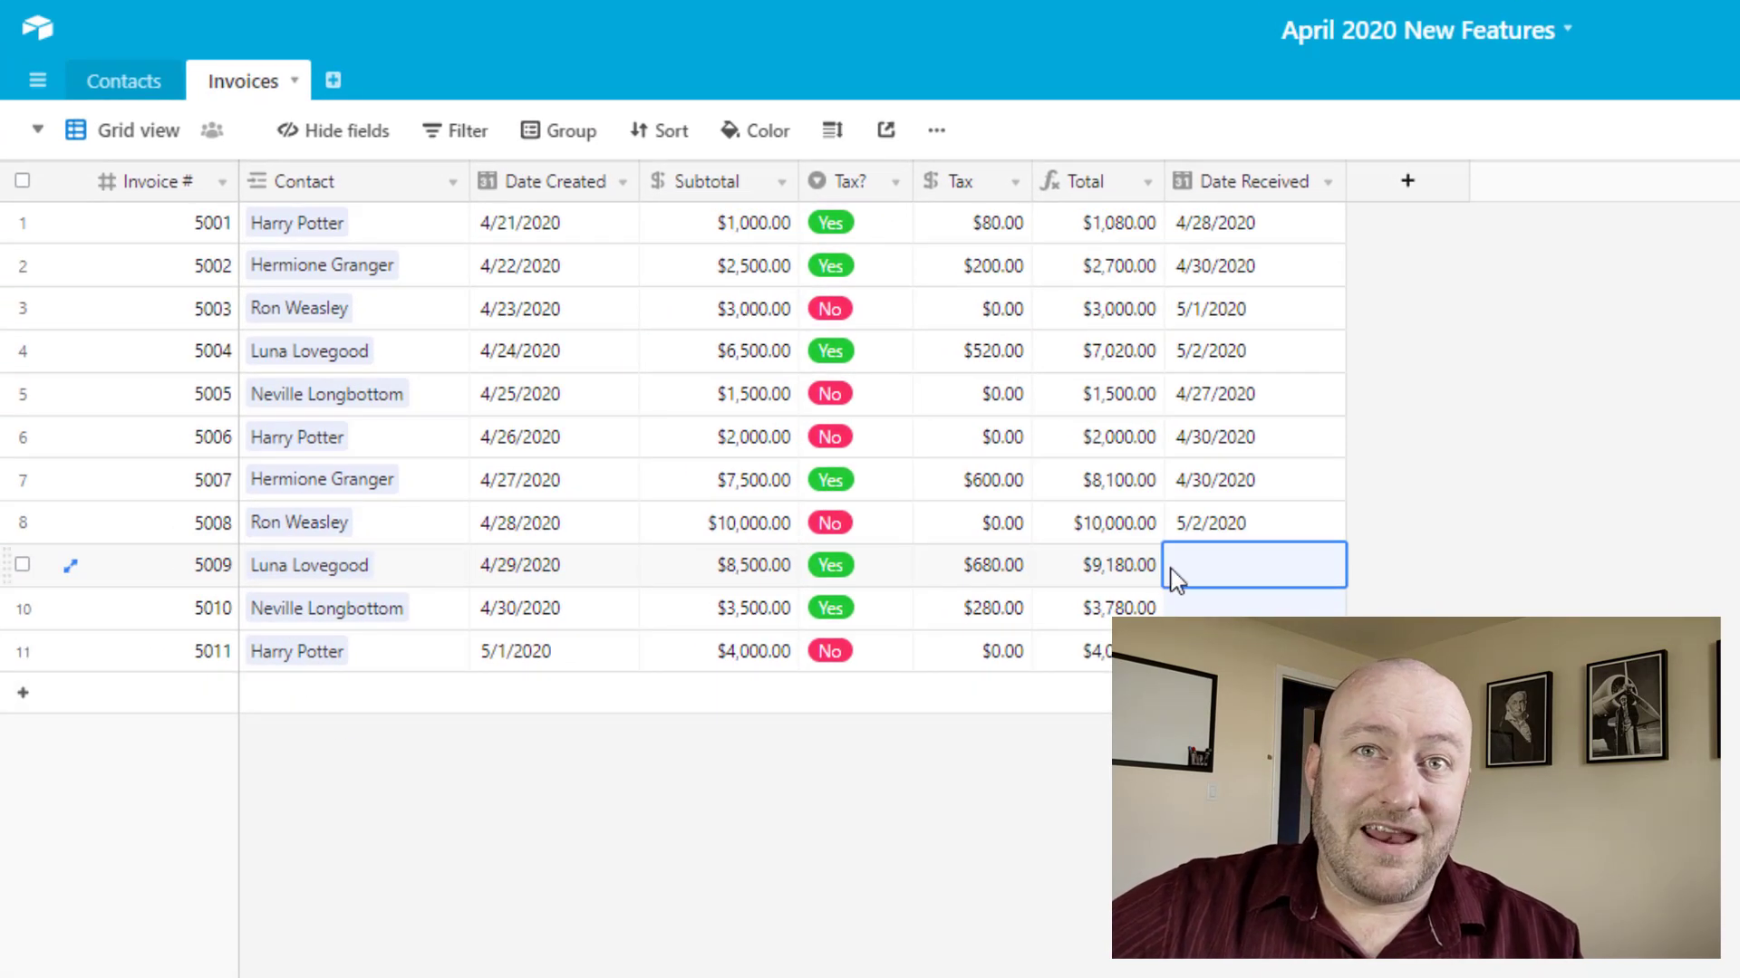
key("Escape")
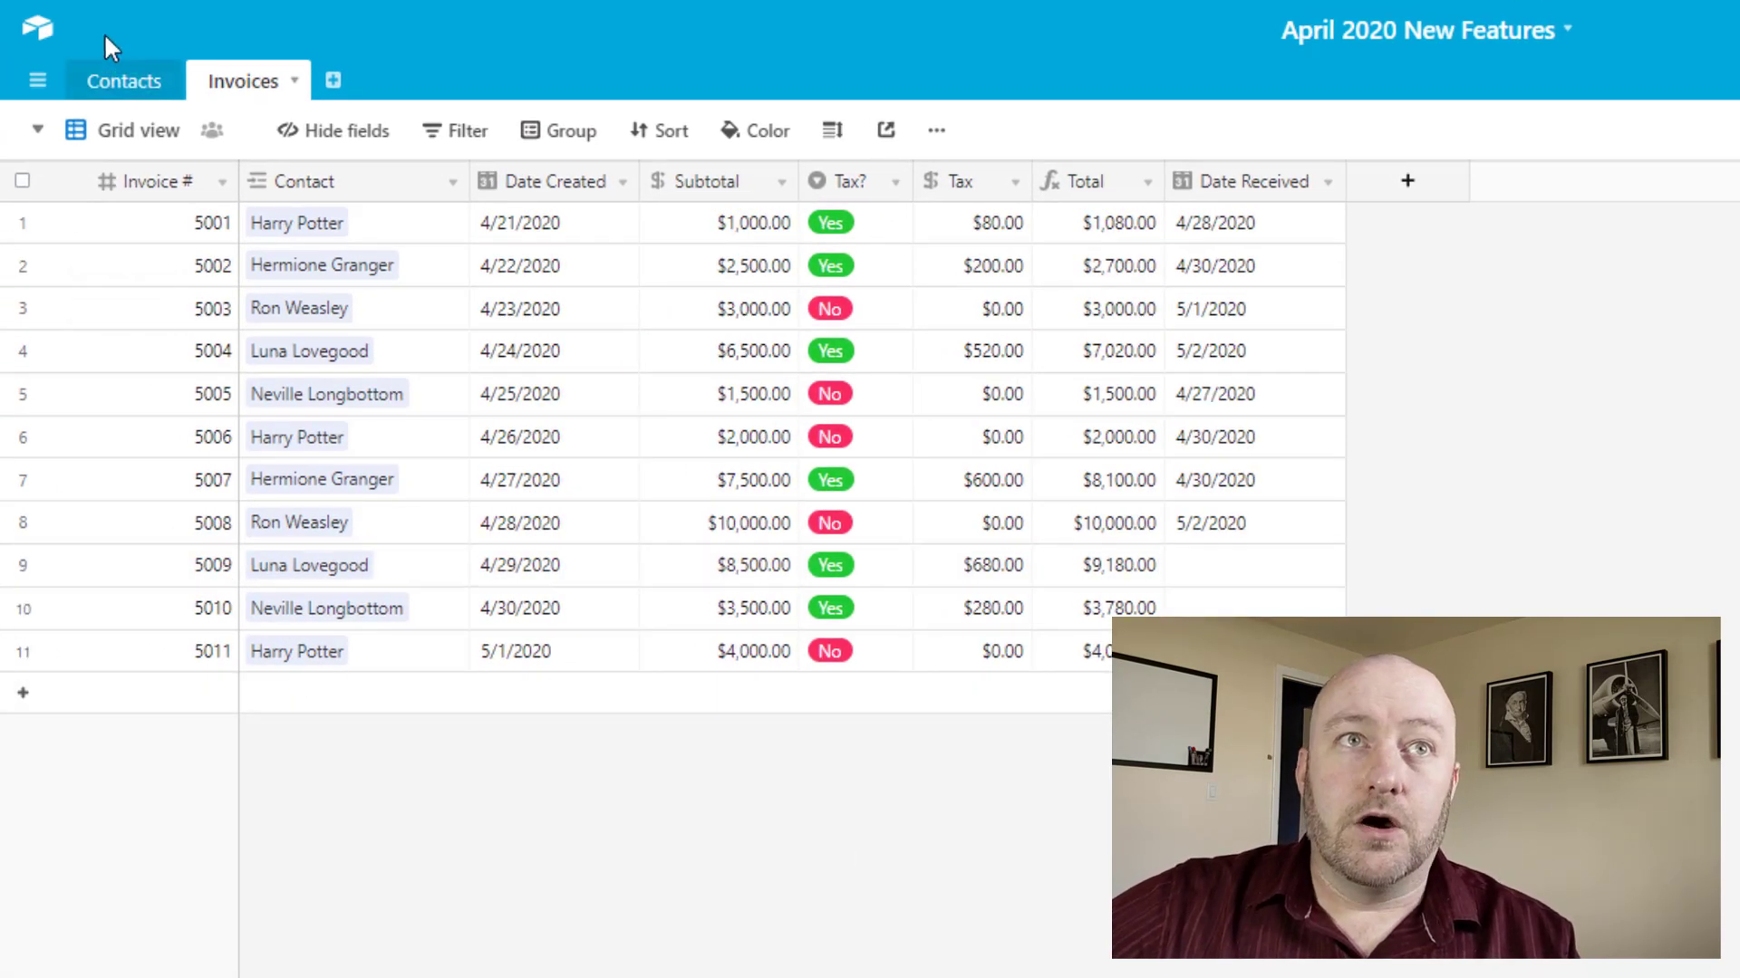
- Inspect the Total Billed rollup configuration in the Contacts table and look over the column's values
left_click(128, 83)
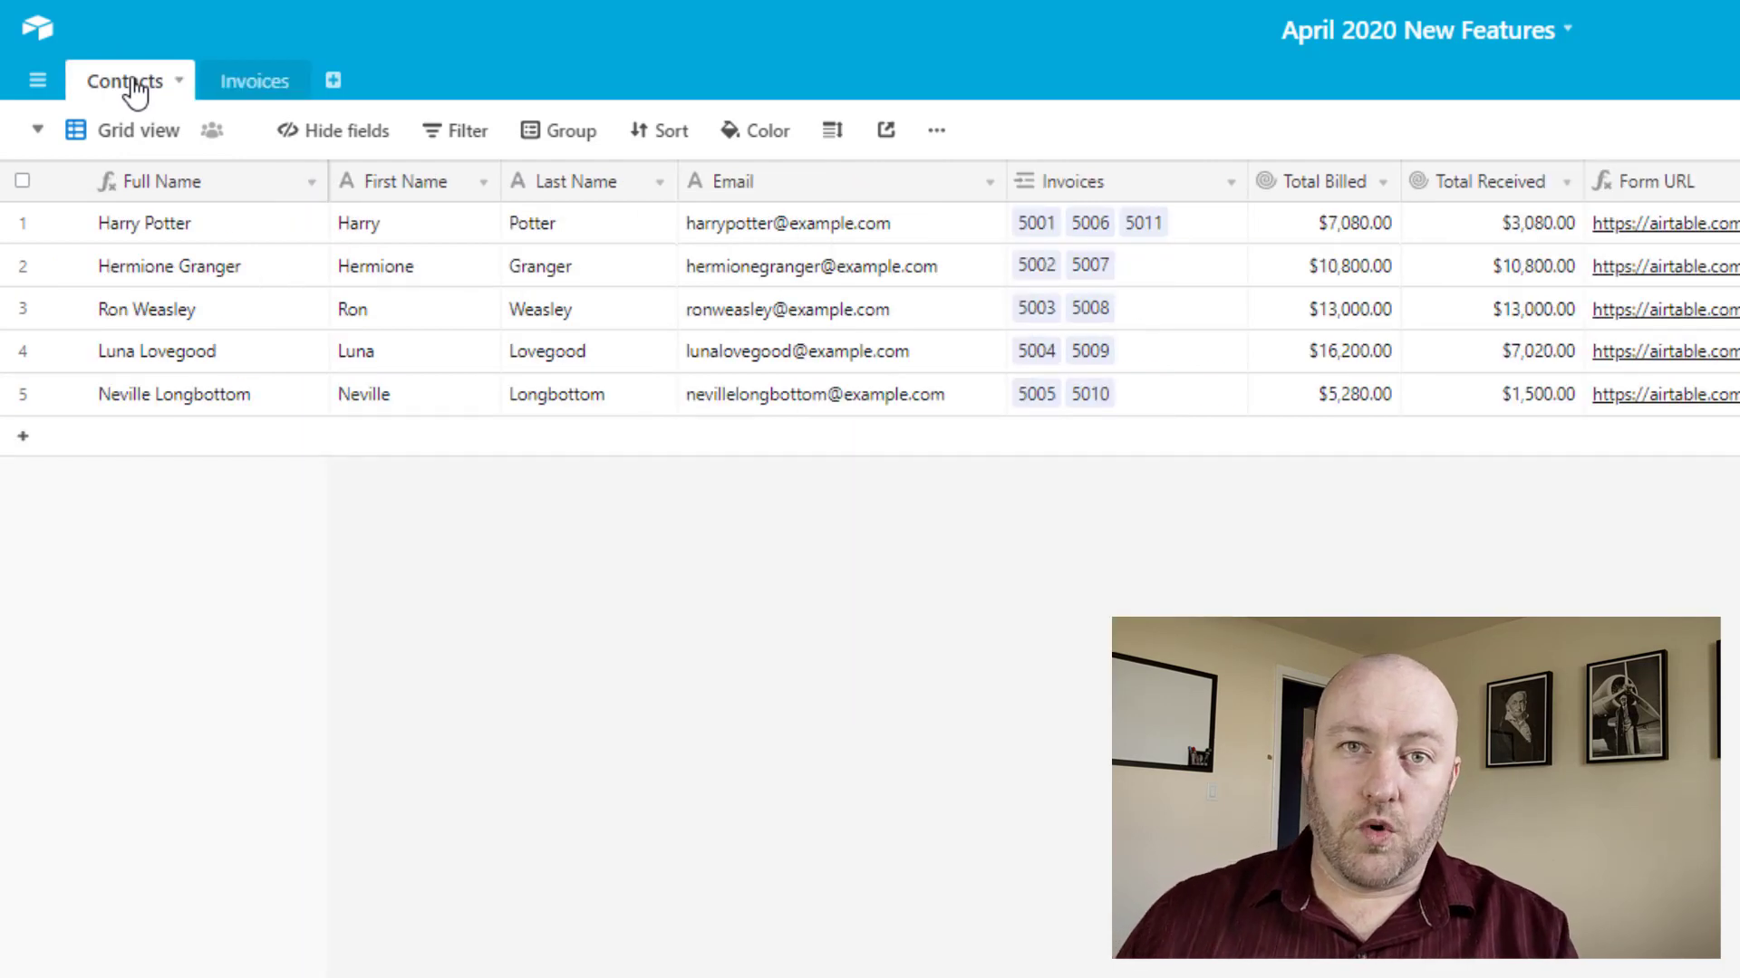
double_click(1319, 183)
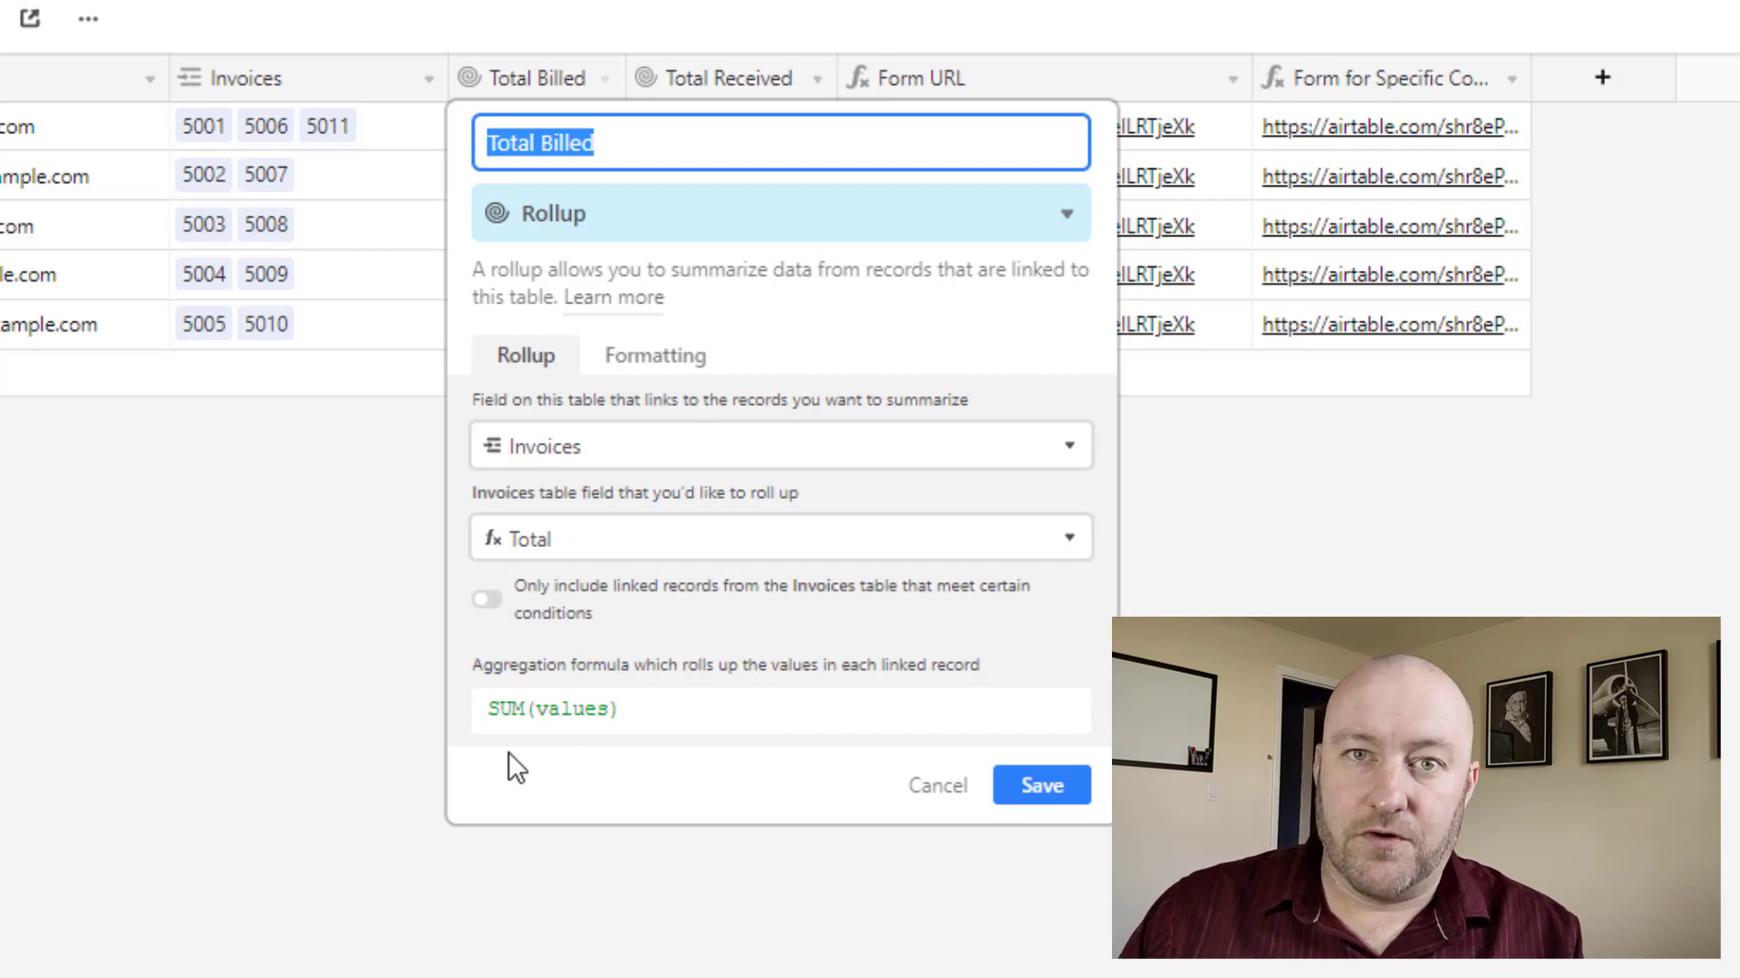
left_click(1040, 787)
left_click_drag(530, 125, 548, 321)
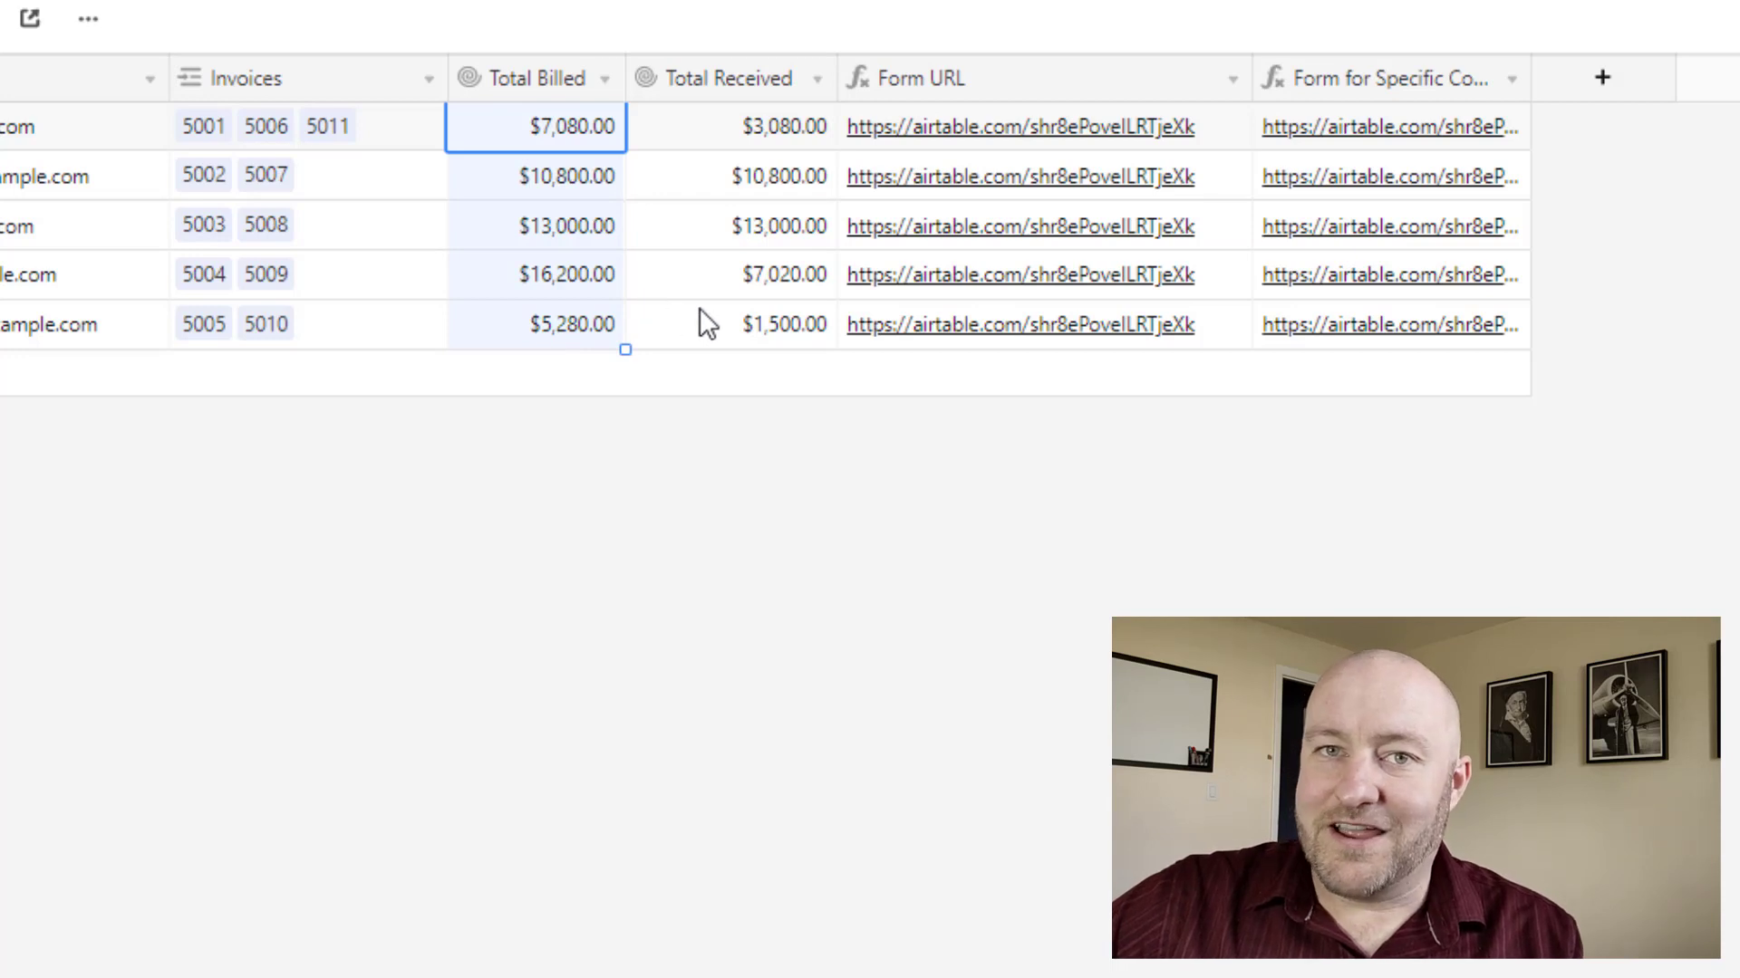
- Inspect the condition on the Total Received rollup and compare its values with Total Billed for individual contacts
double_click(732, 84)
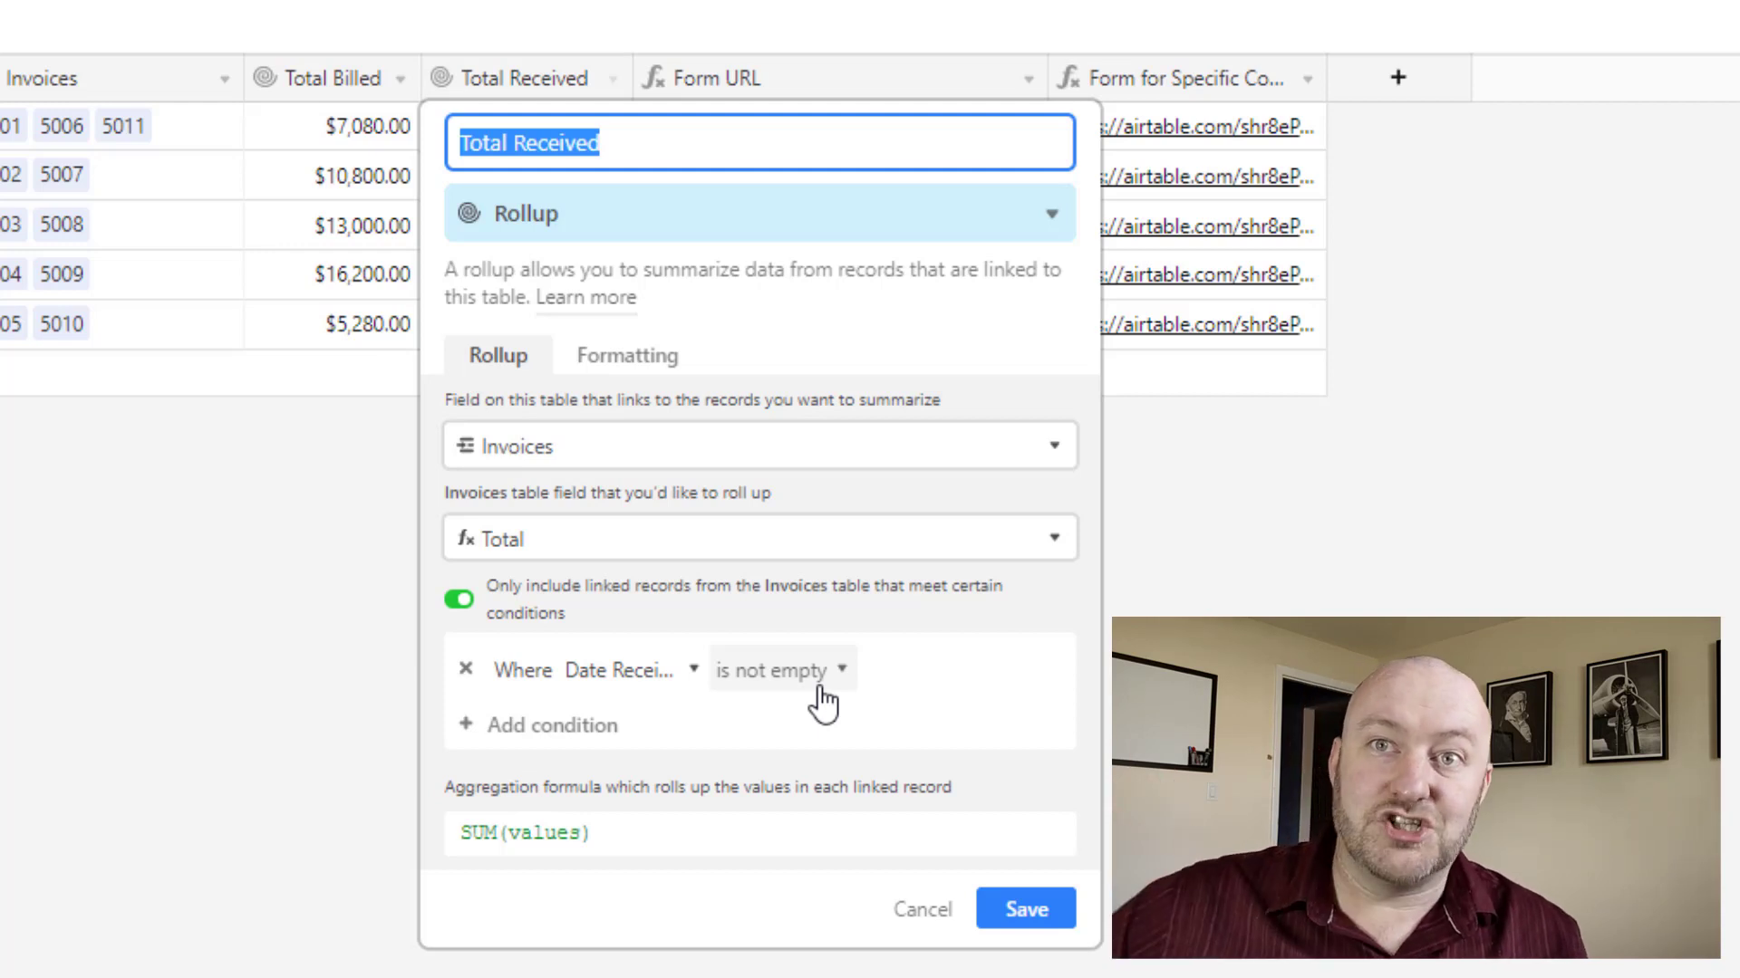
left_click(1001, 893)
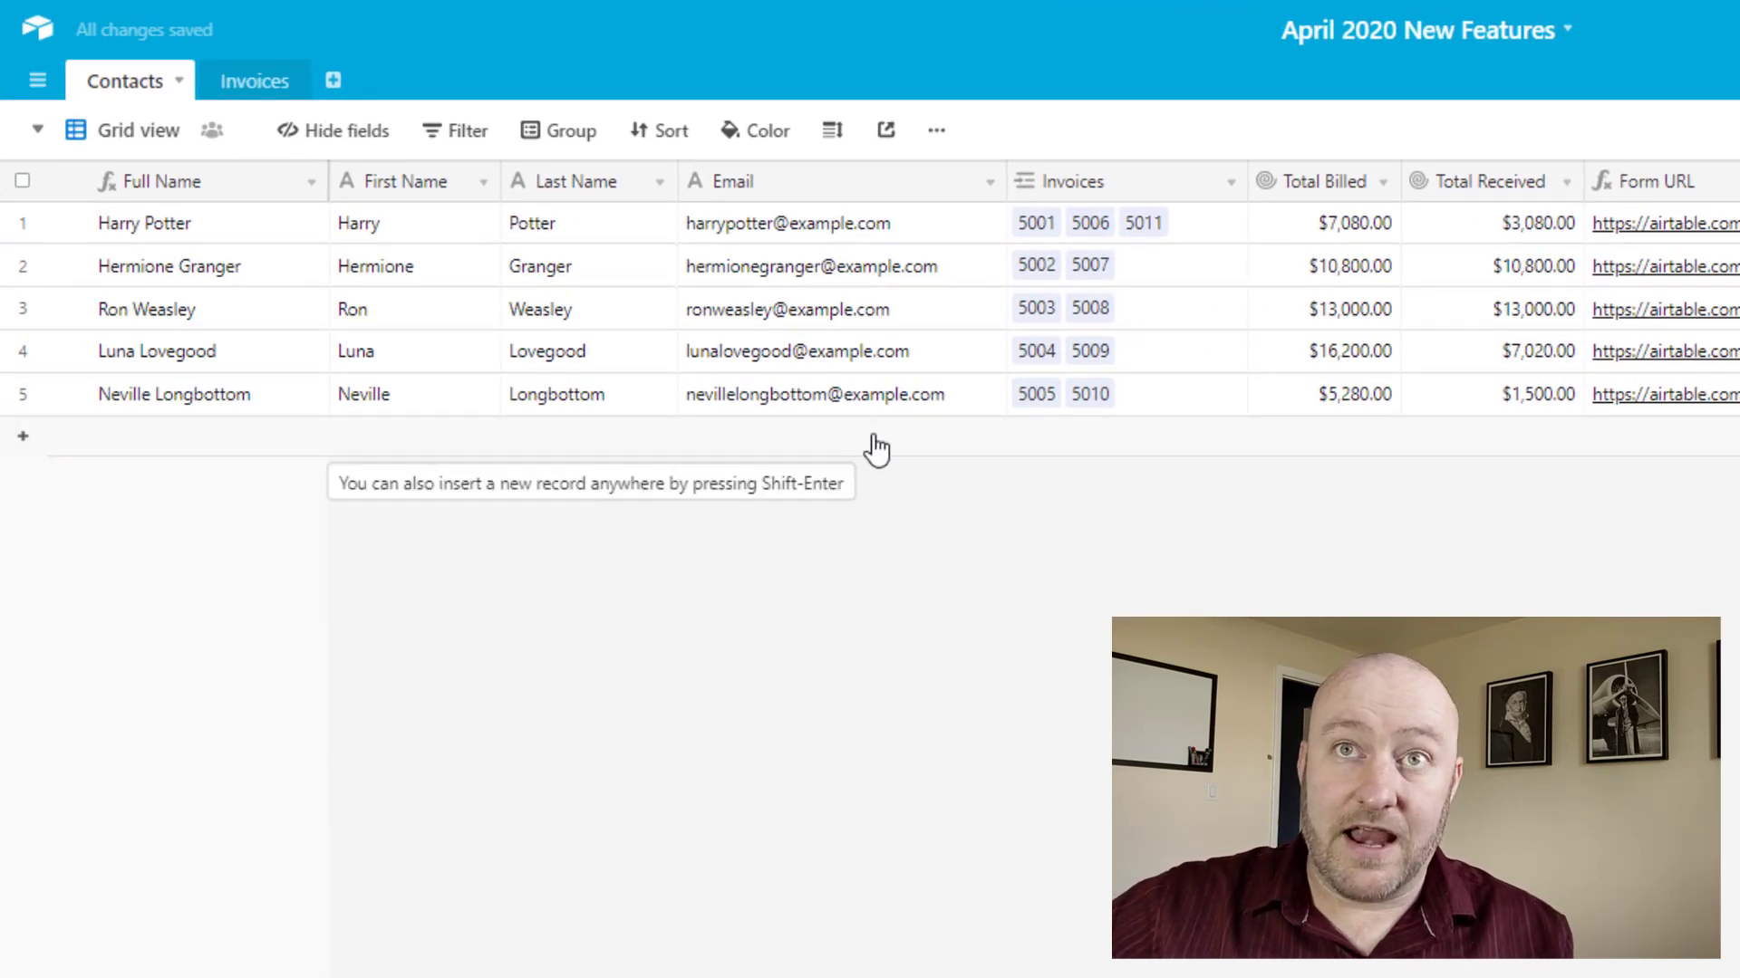
left_click(1368, 232)
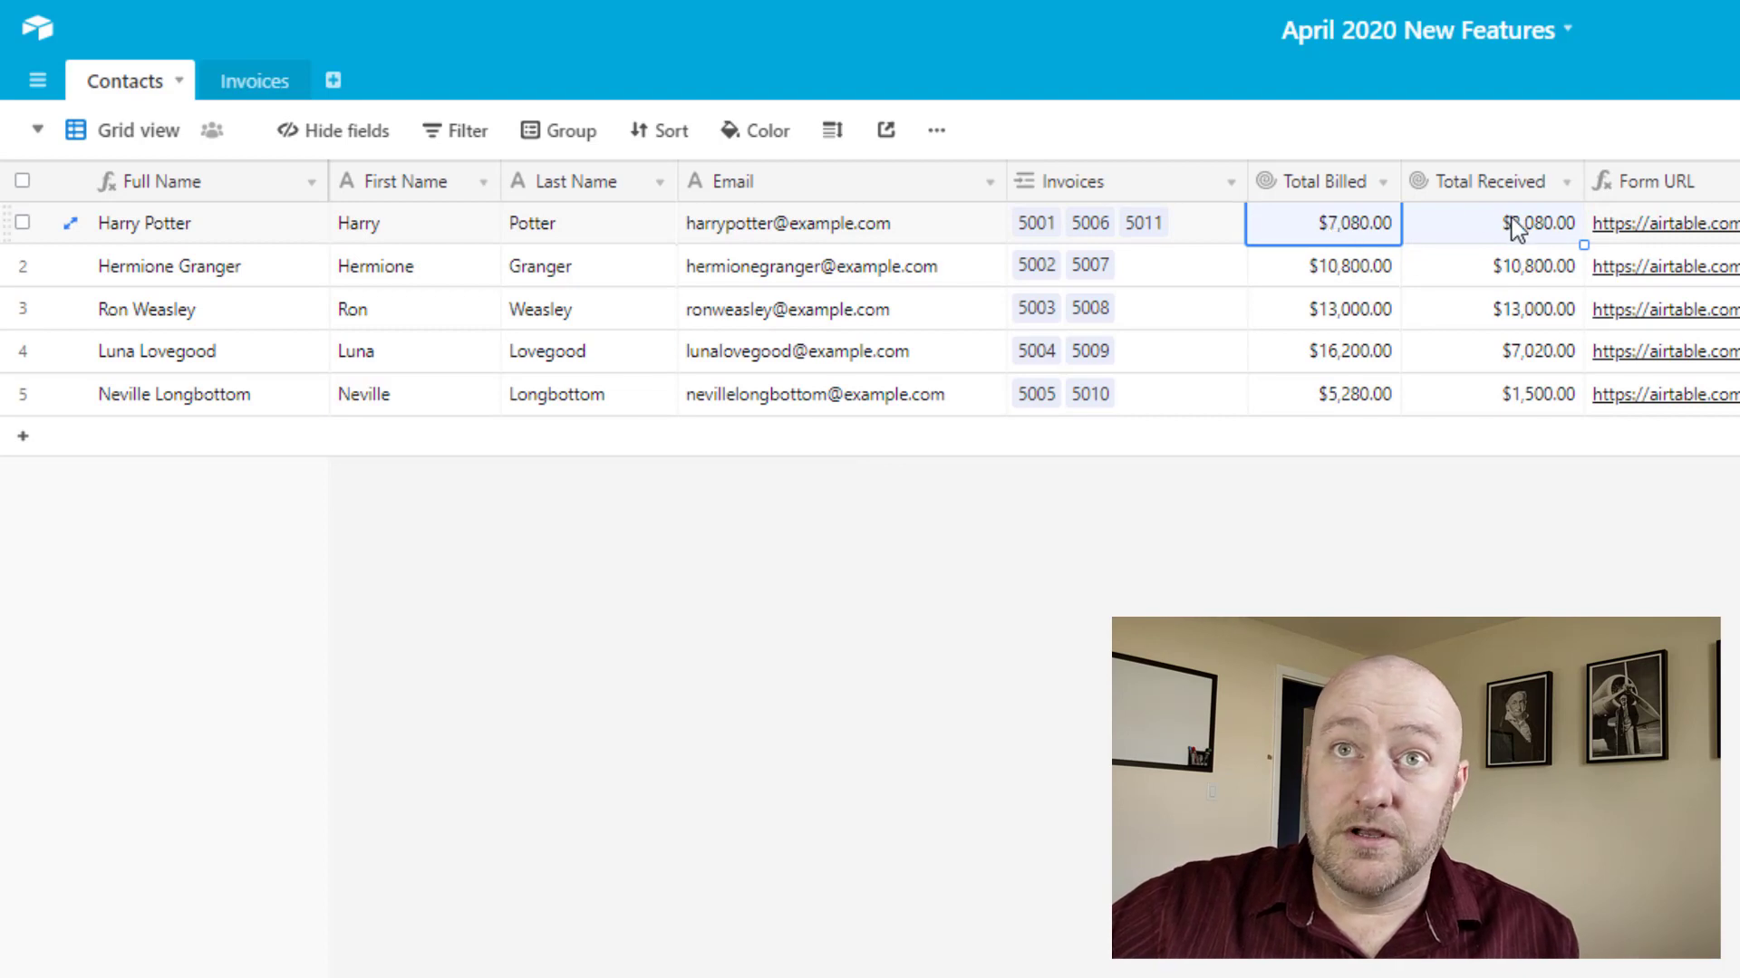
left_click(1330, 351)
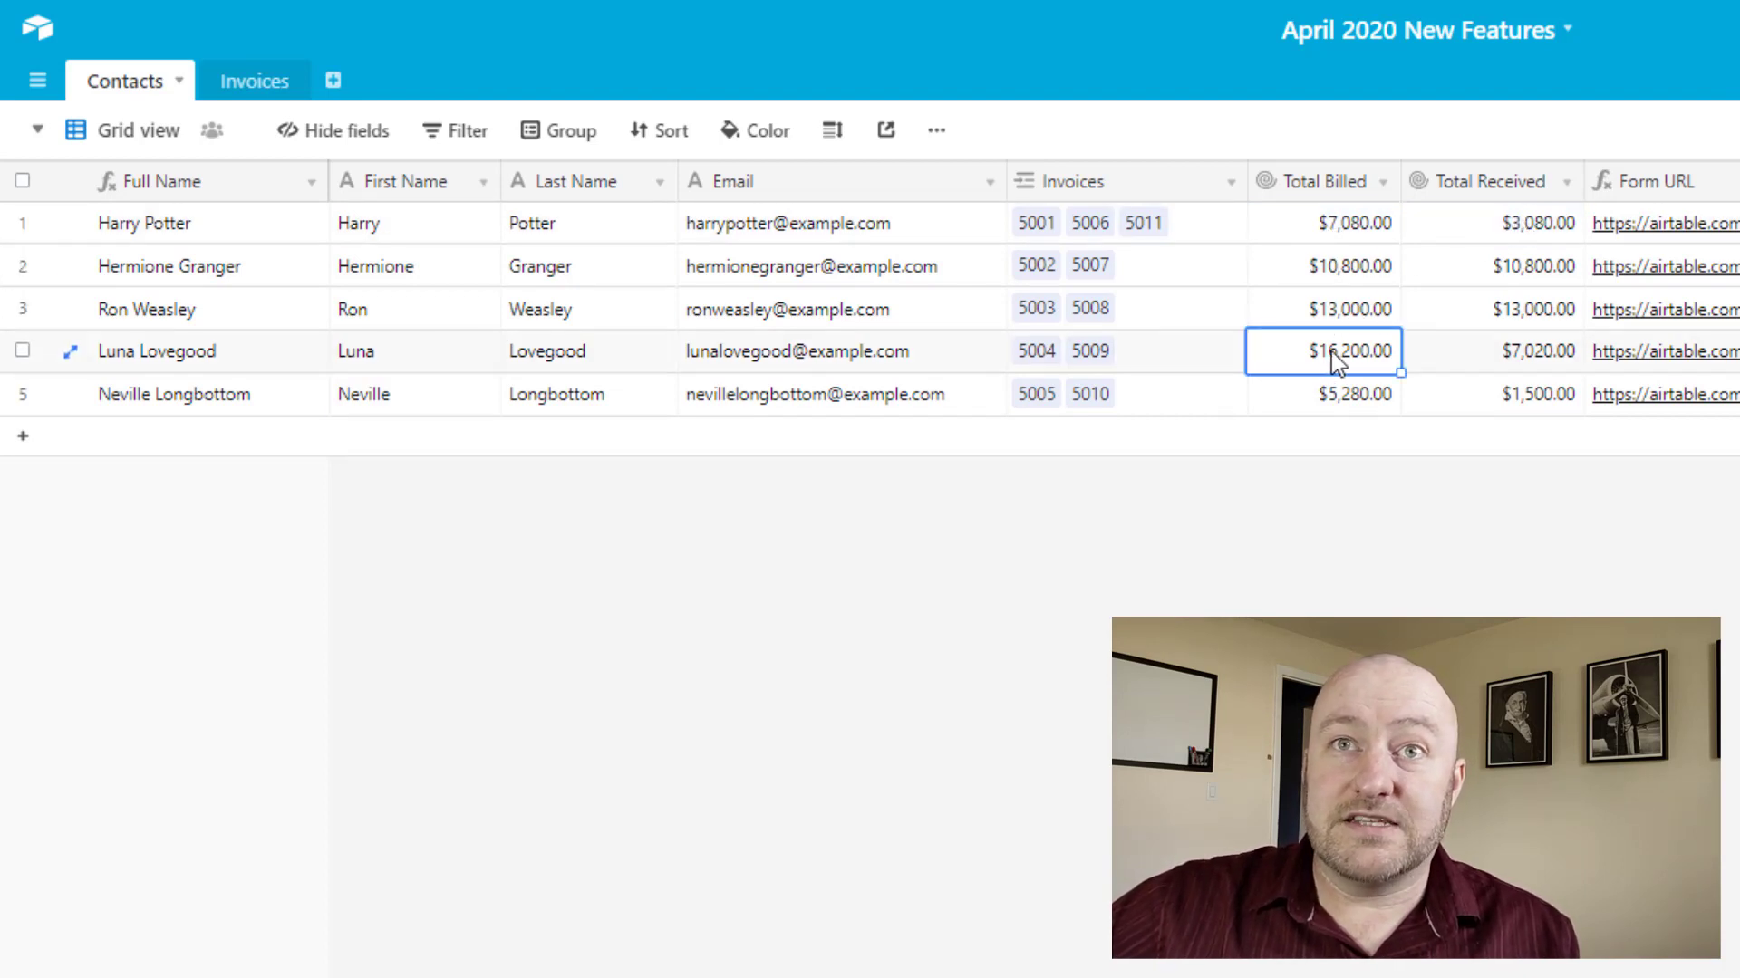
left_click(1348, 397)
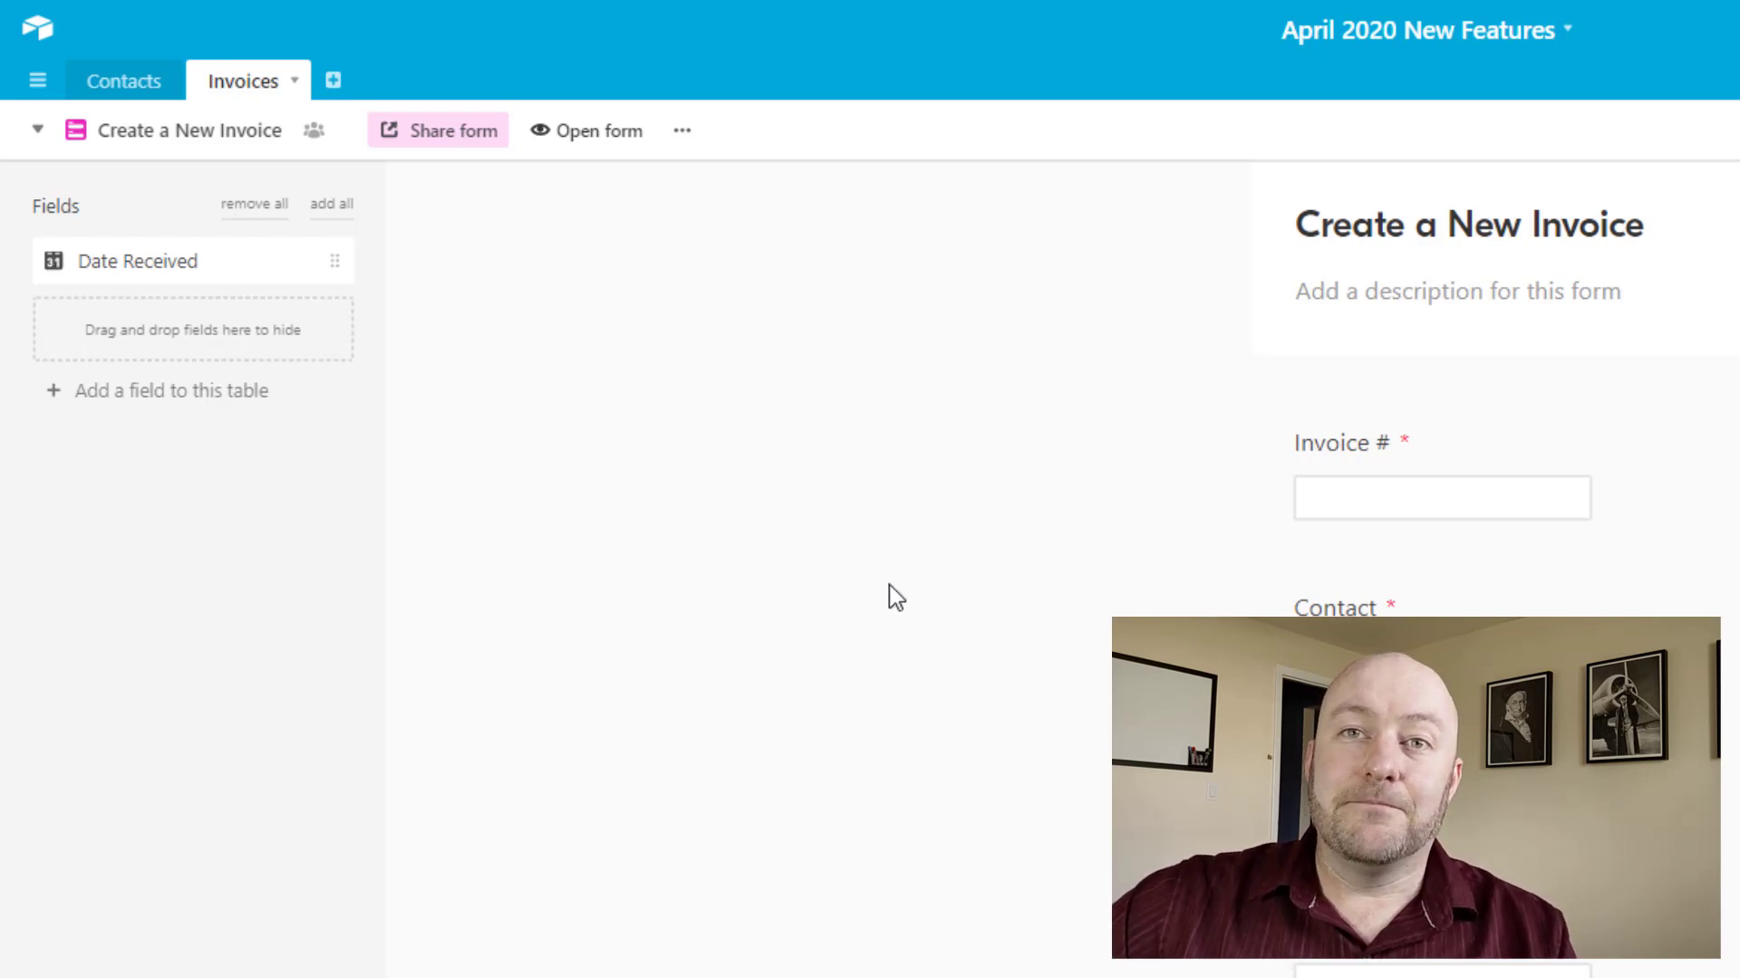
- Look through the Create a New Invoice form's fields, including the Tax? options and the conditional Tax field
scroll(889, 584, "down", 6)
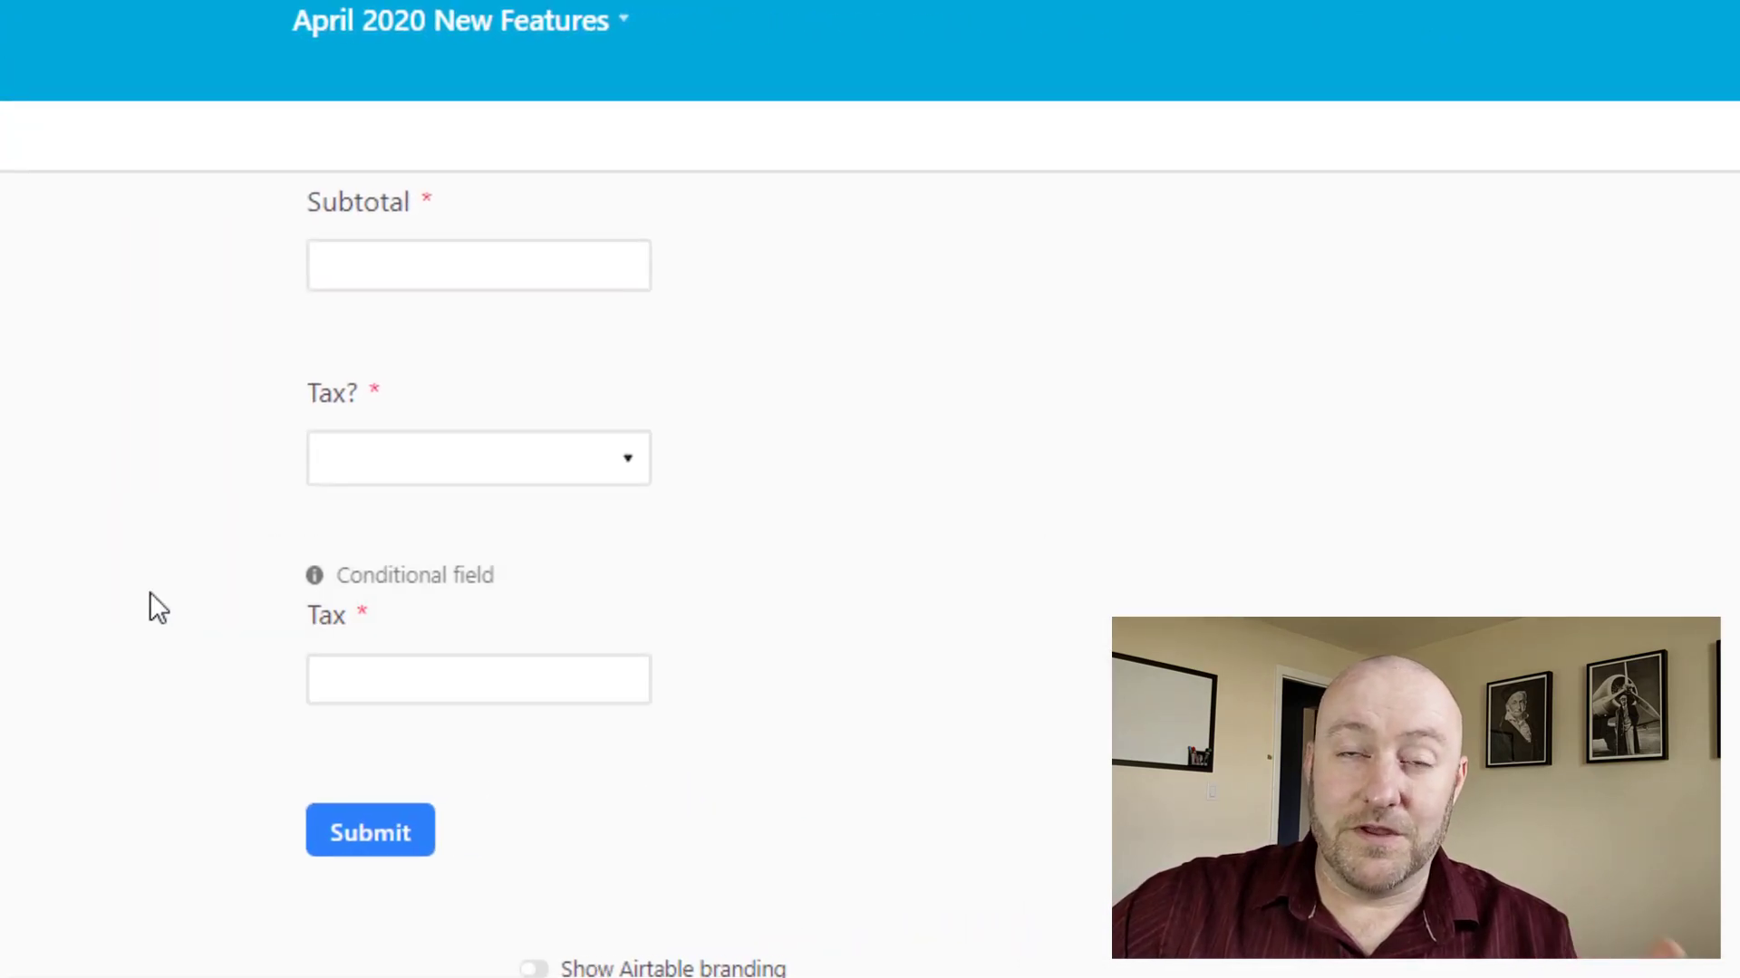
scroll(150, 591, "up", 2)
scroll(150, 593, "down", 2)
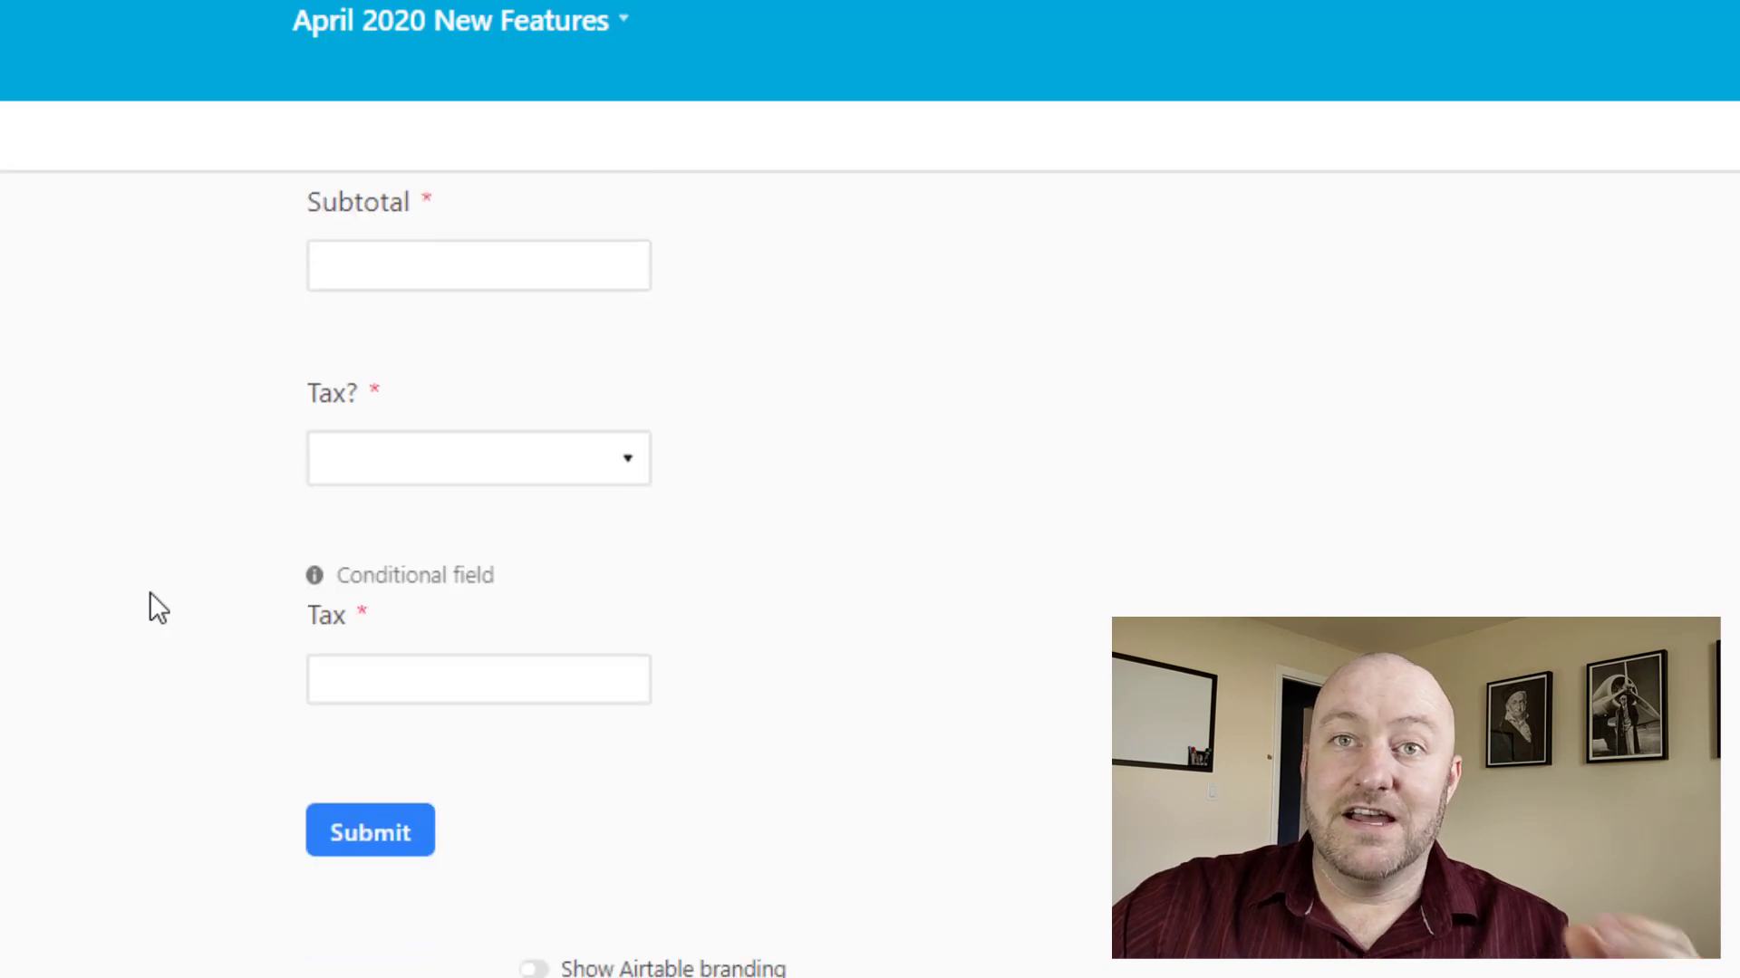
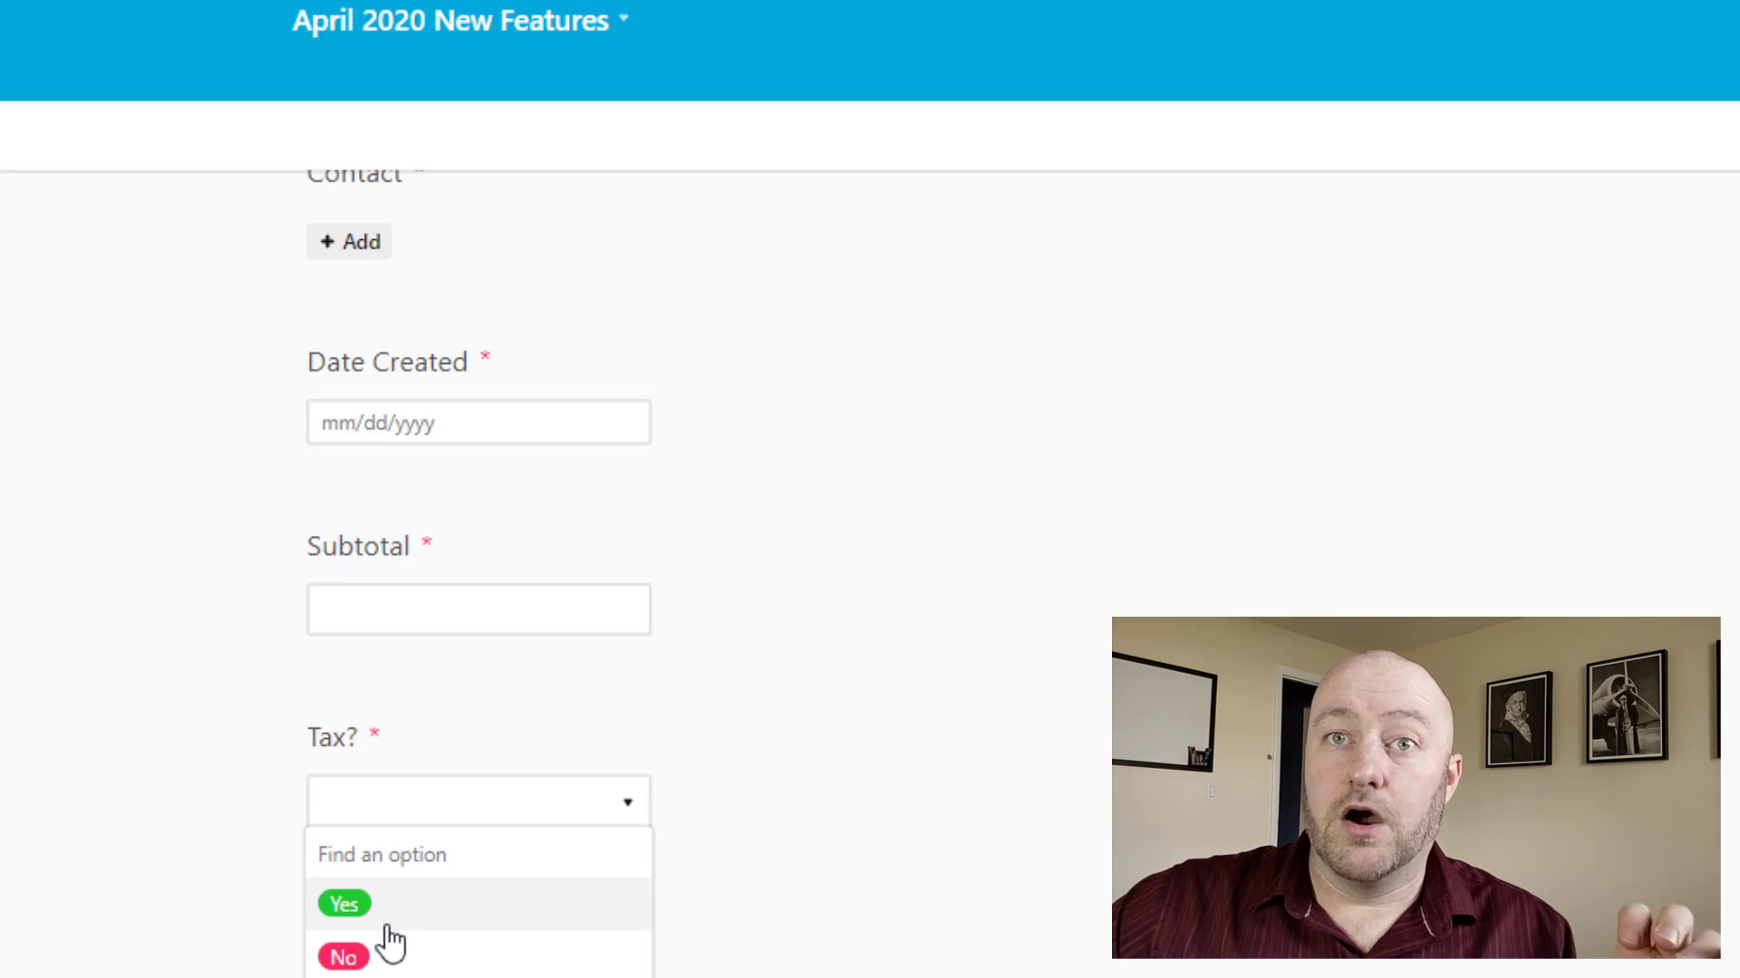
left_click(388, 919)
scroll(426, 888, "down", 2)
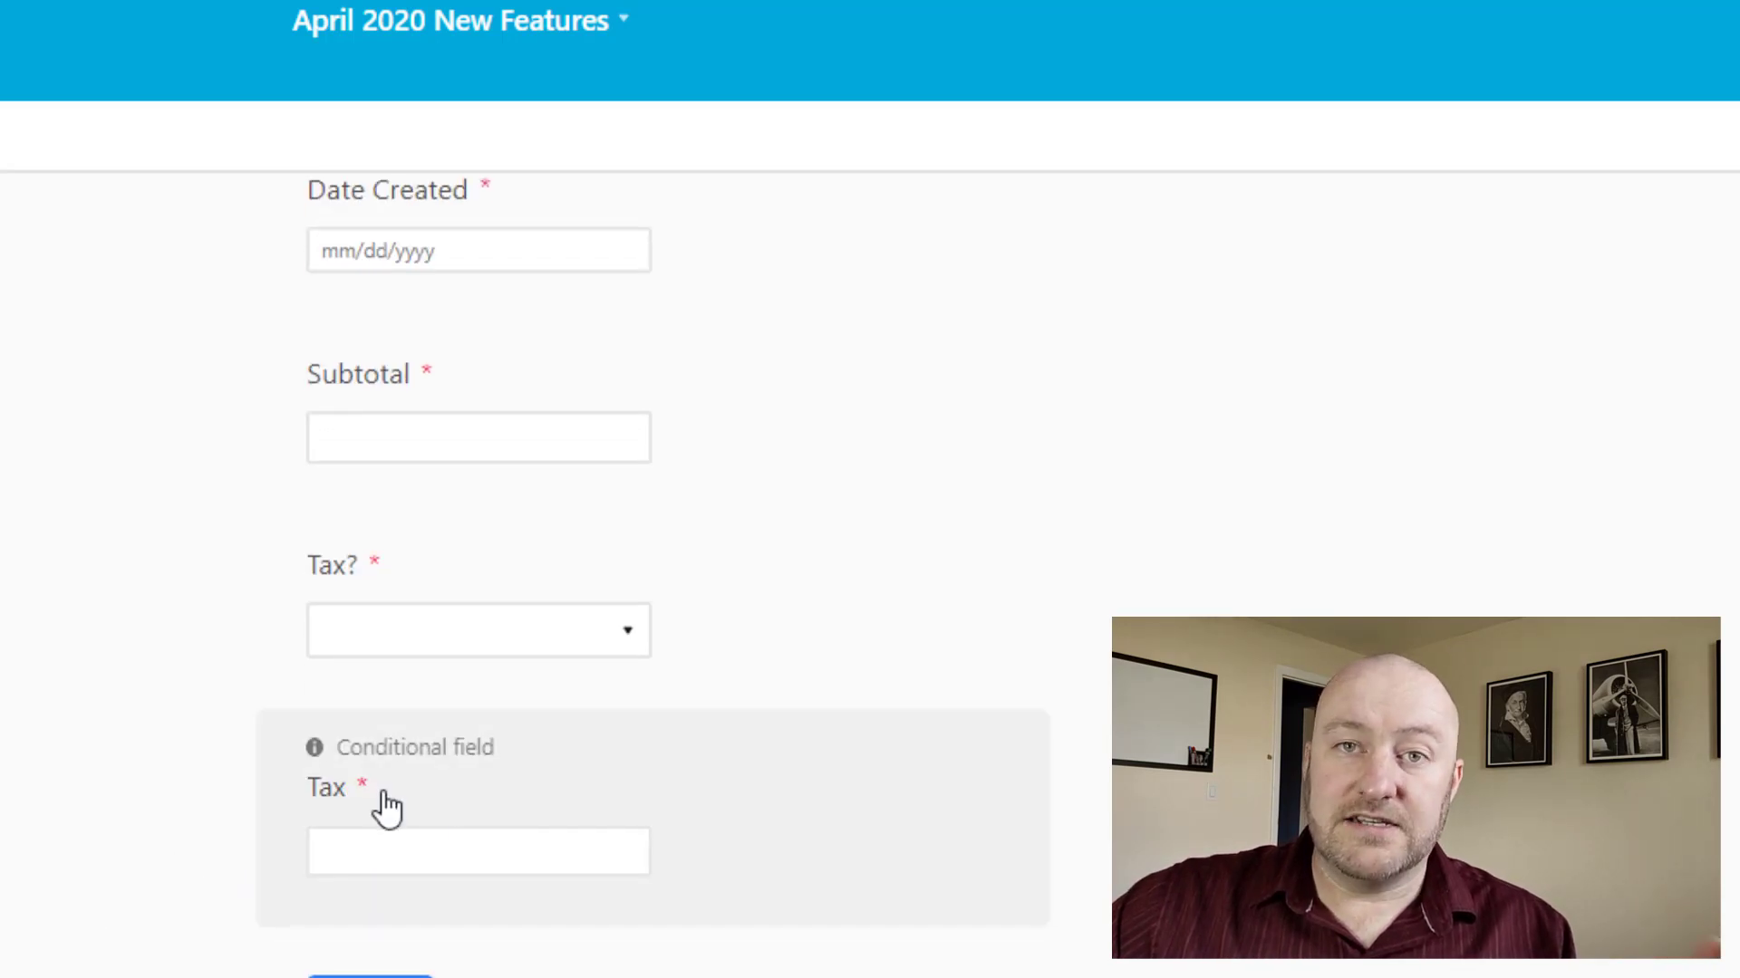
left_click(386, 861)
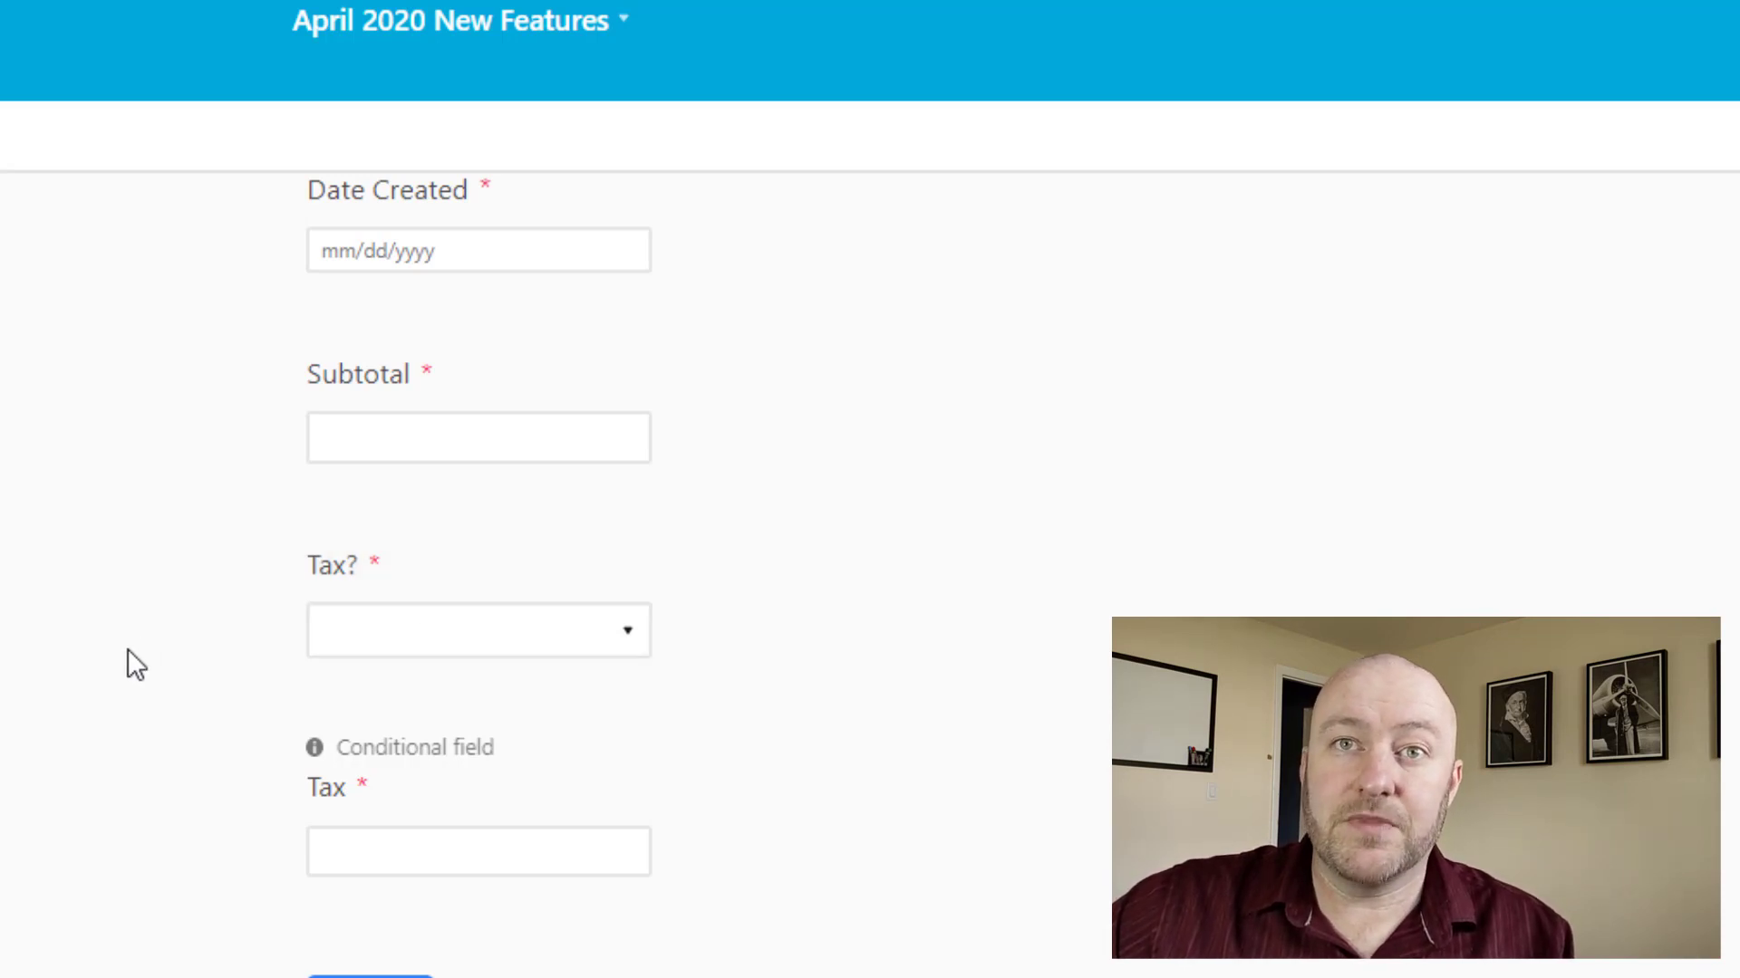
- Examine the display condition of the form's Tax field and open the live Create a New Invoice form
left_click(473, 752)
left_click(1011, 757)
scroll(1087, 843, "down", 4)
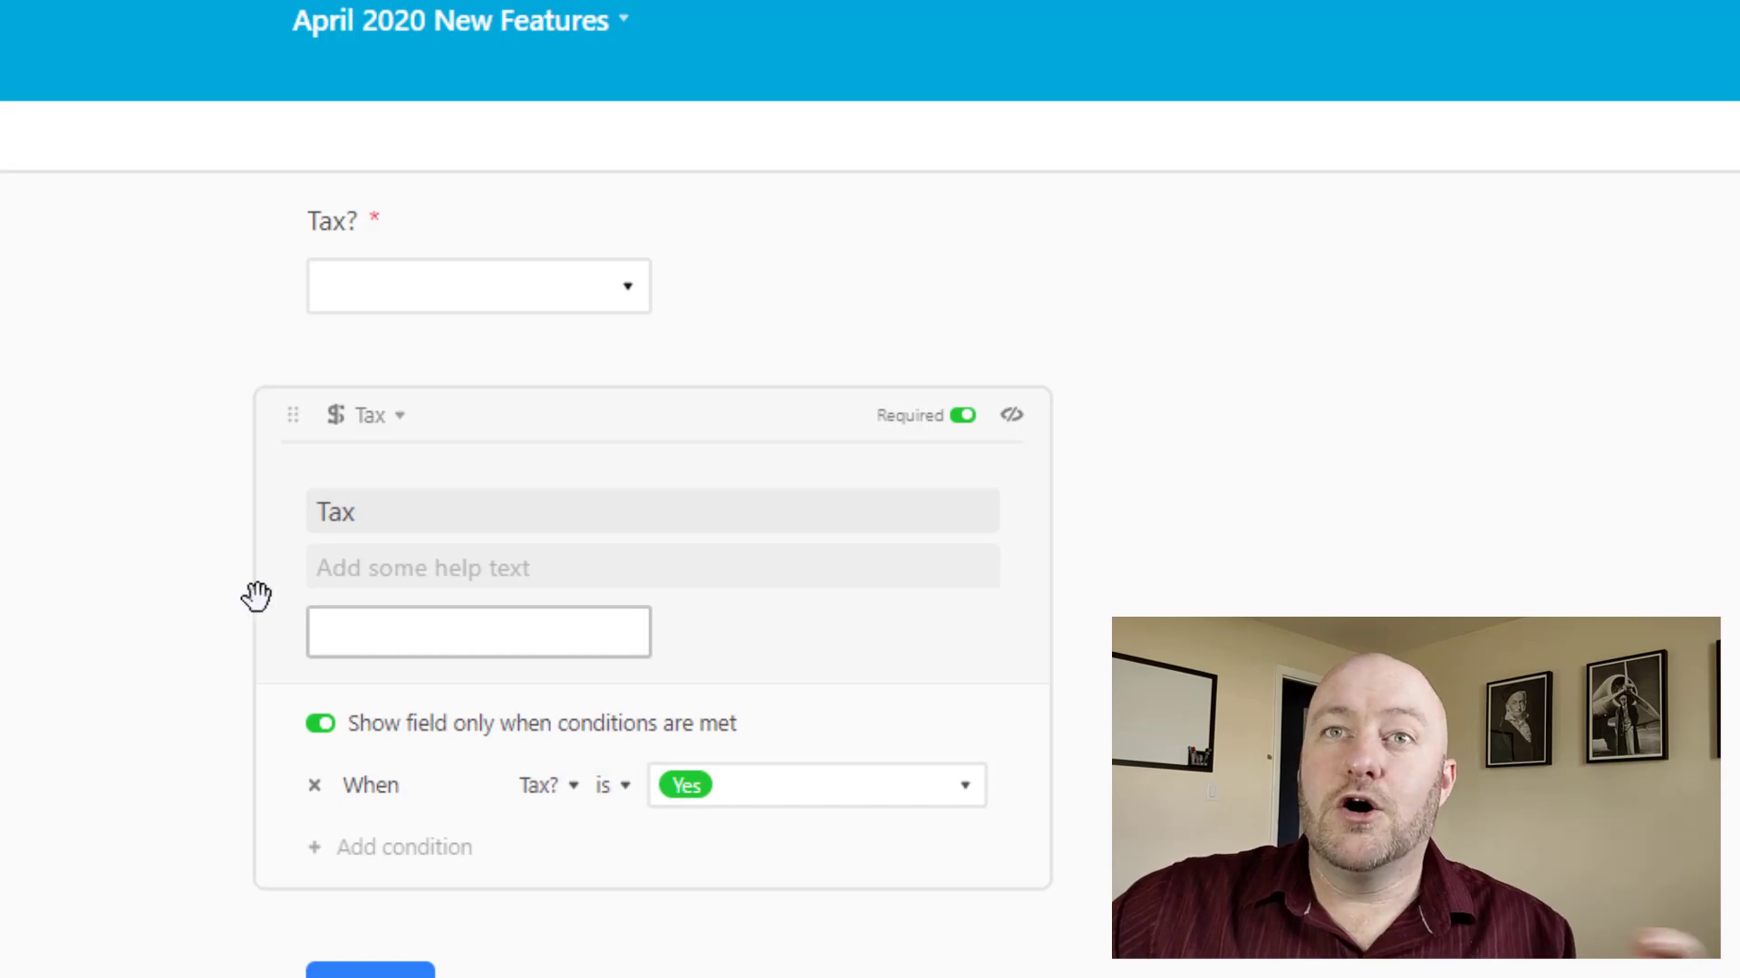
left_click(69, 671)
scroll(69, 671, "up", 2)
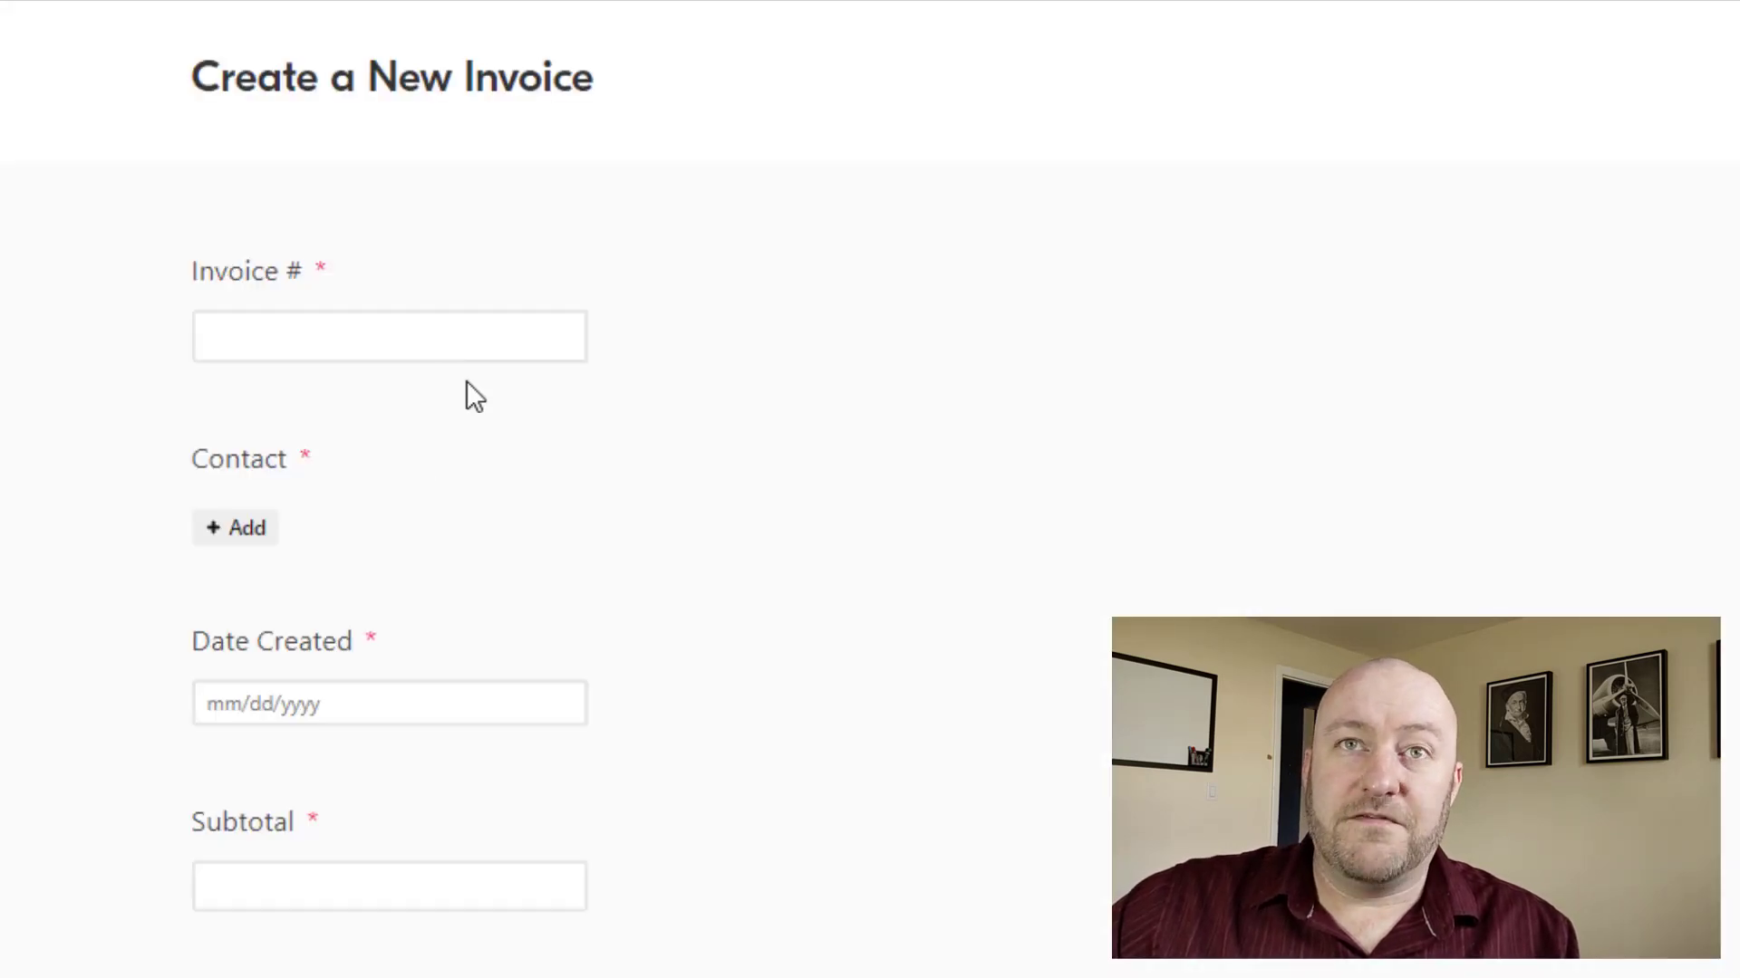
- Enter invoice number 5012 in the form and link the contact who already has invoices 5003 and 5008
left_click(389, 337)
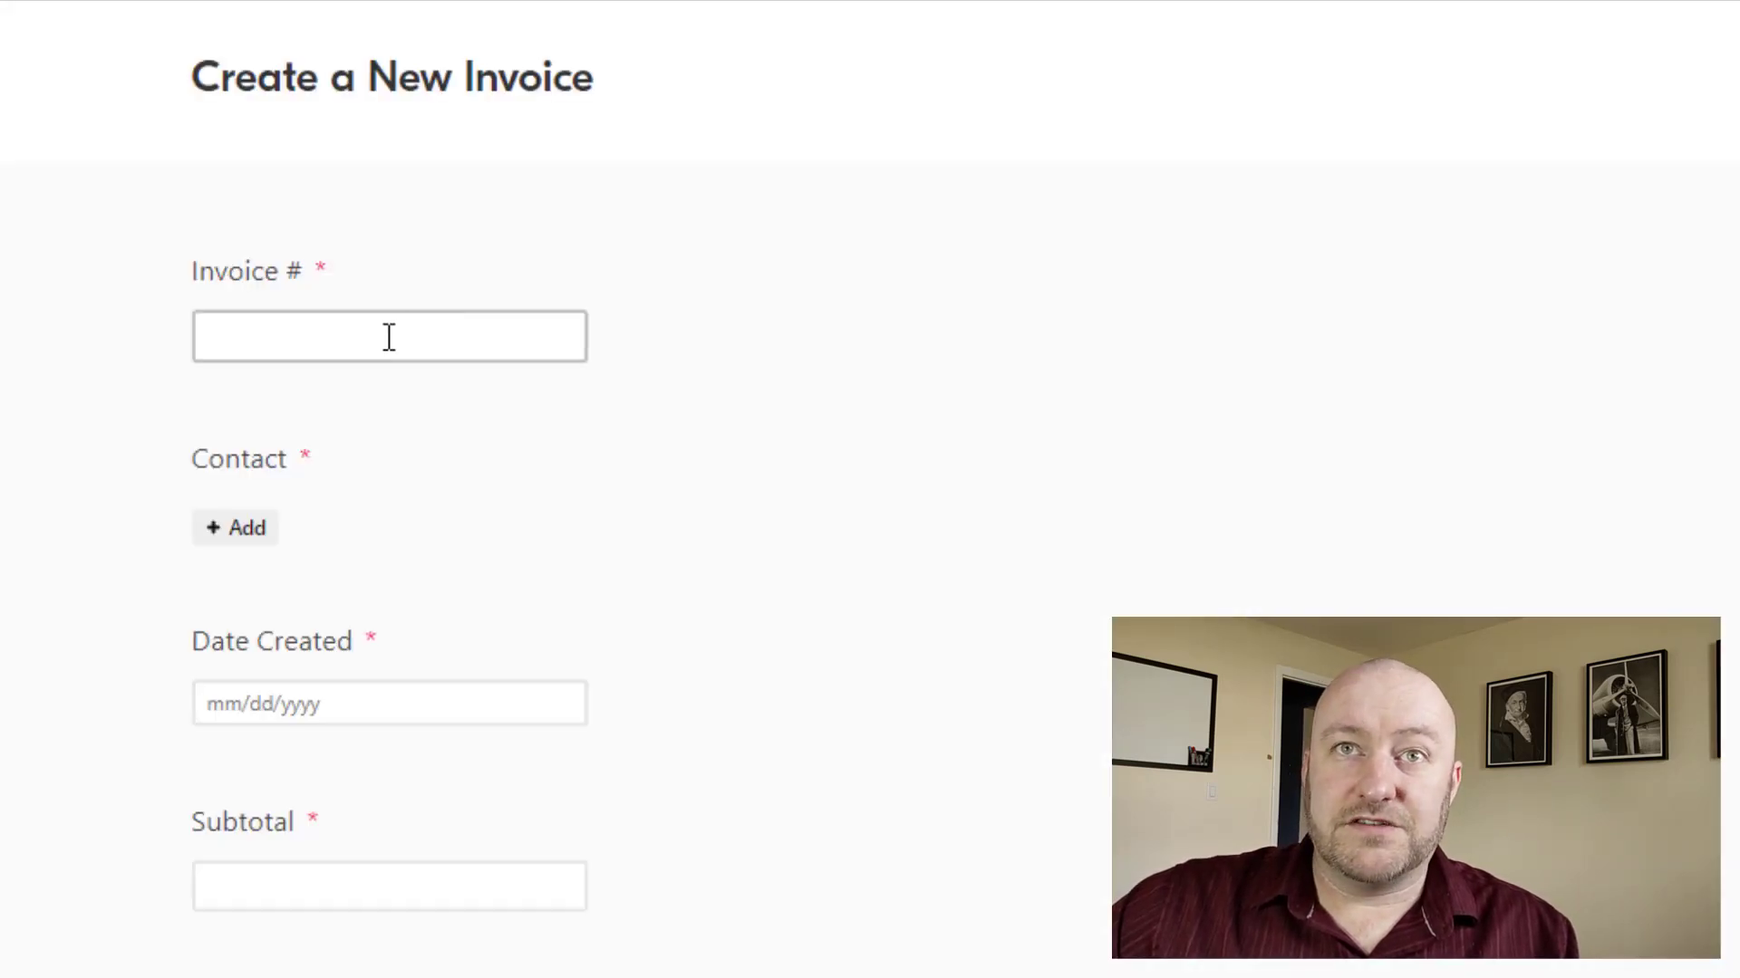
type("5012")
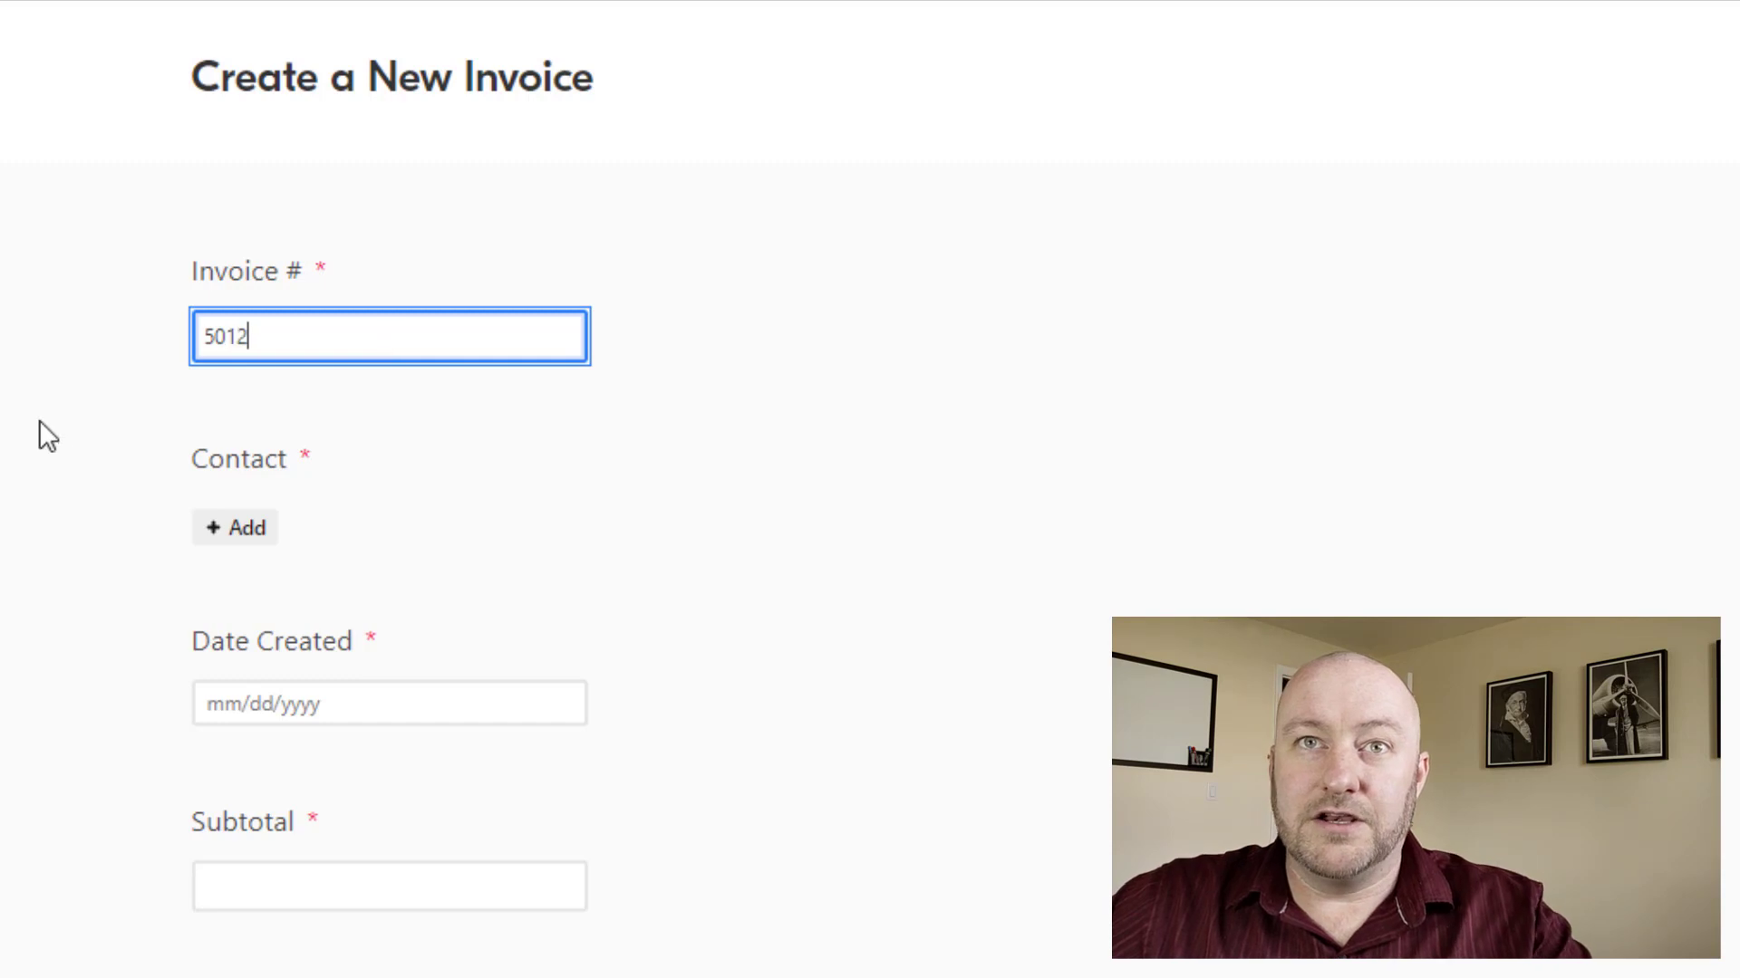
left_click(232, 533)
left_click(255, 385)
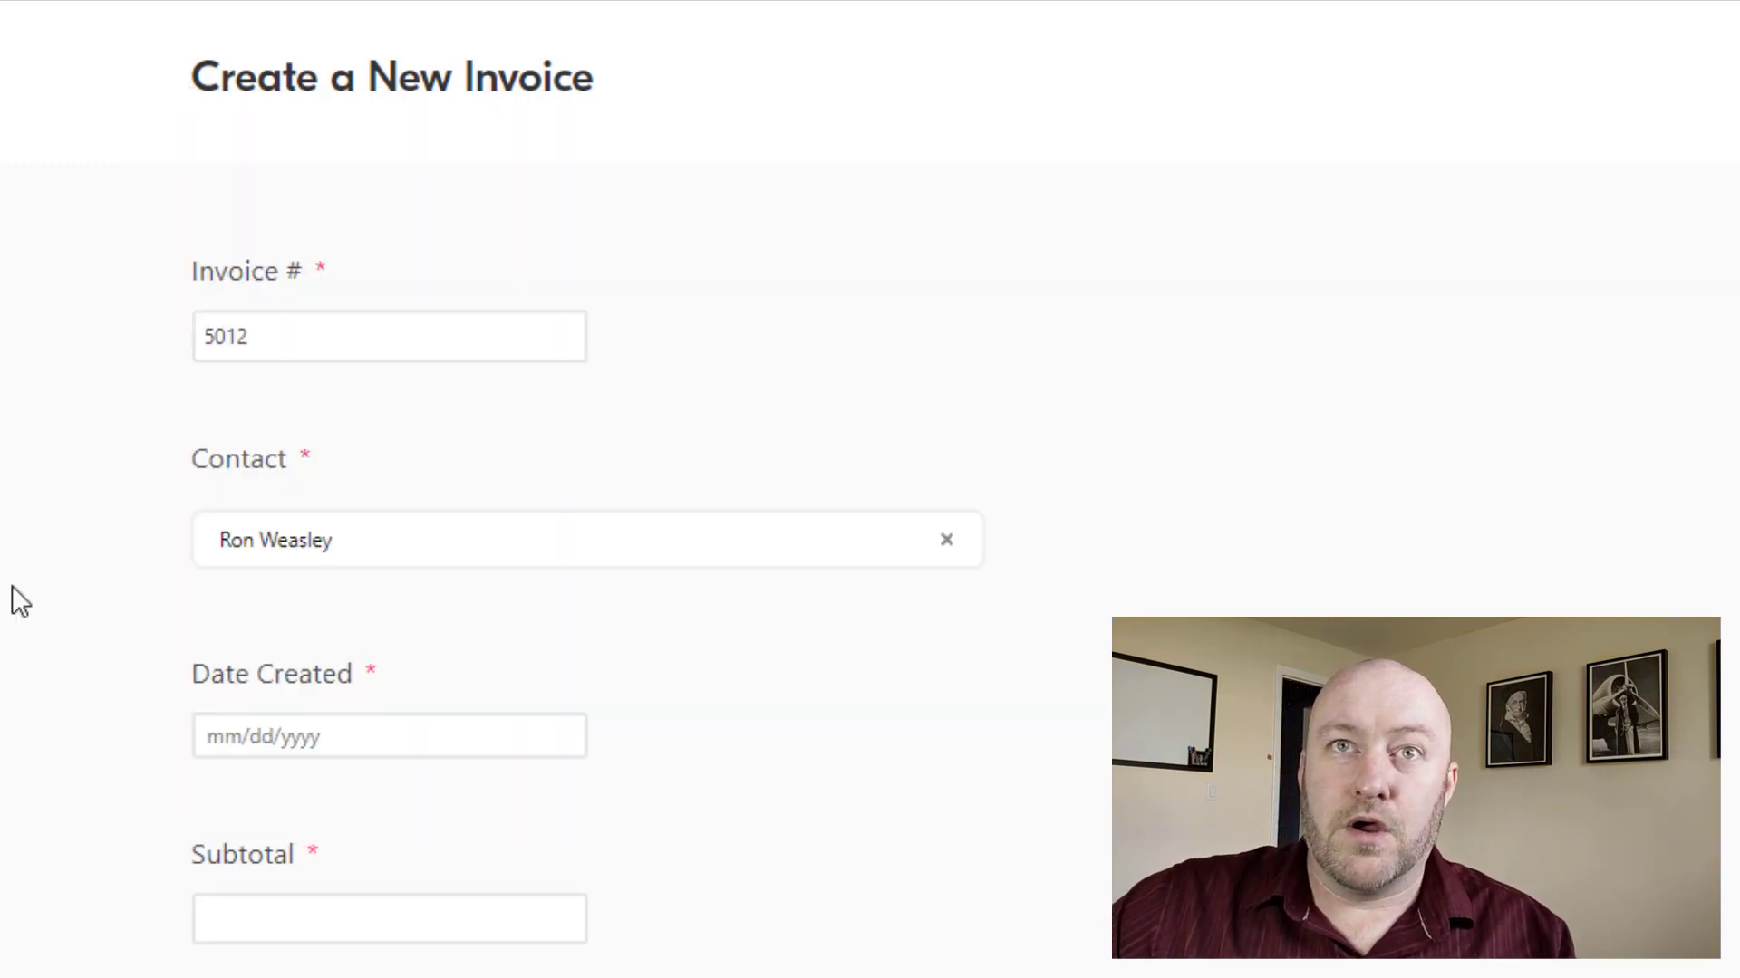
- Set the new invoice's Date Created to 5/3/2020 and its Subtotal to $5,000.00
left_click(290, 729)
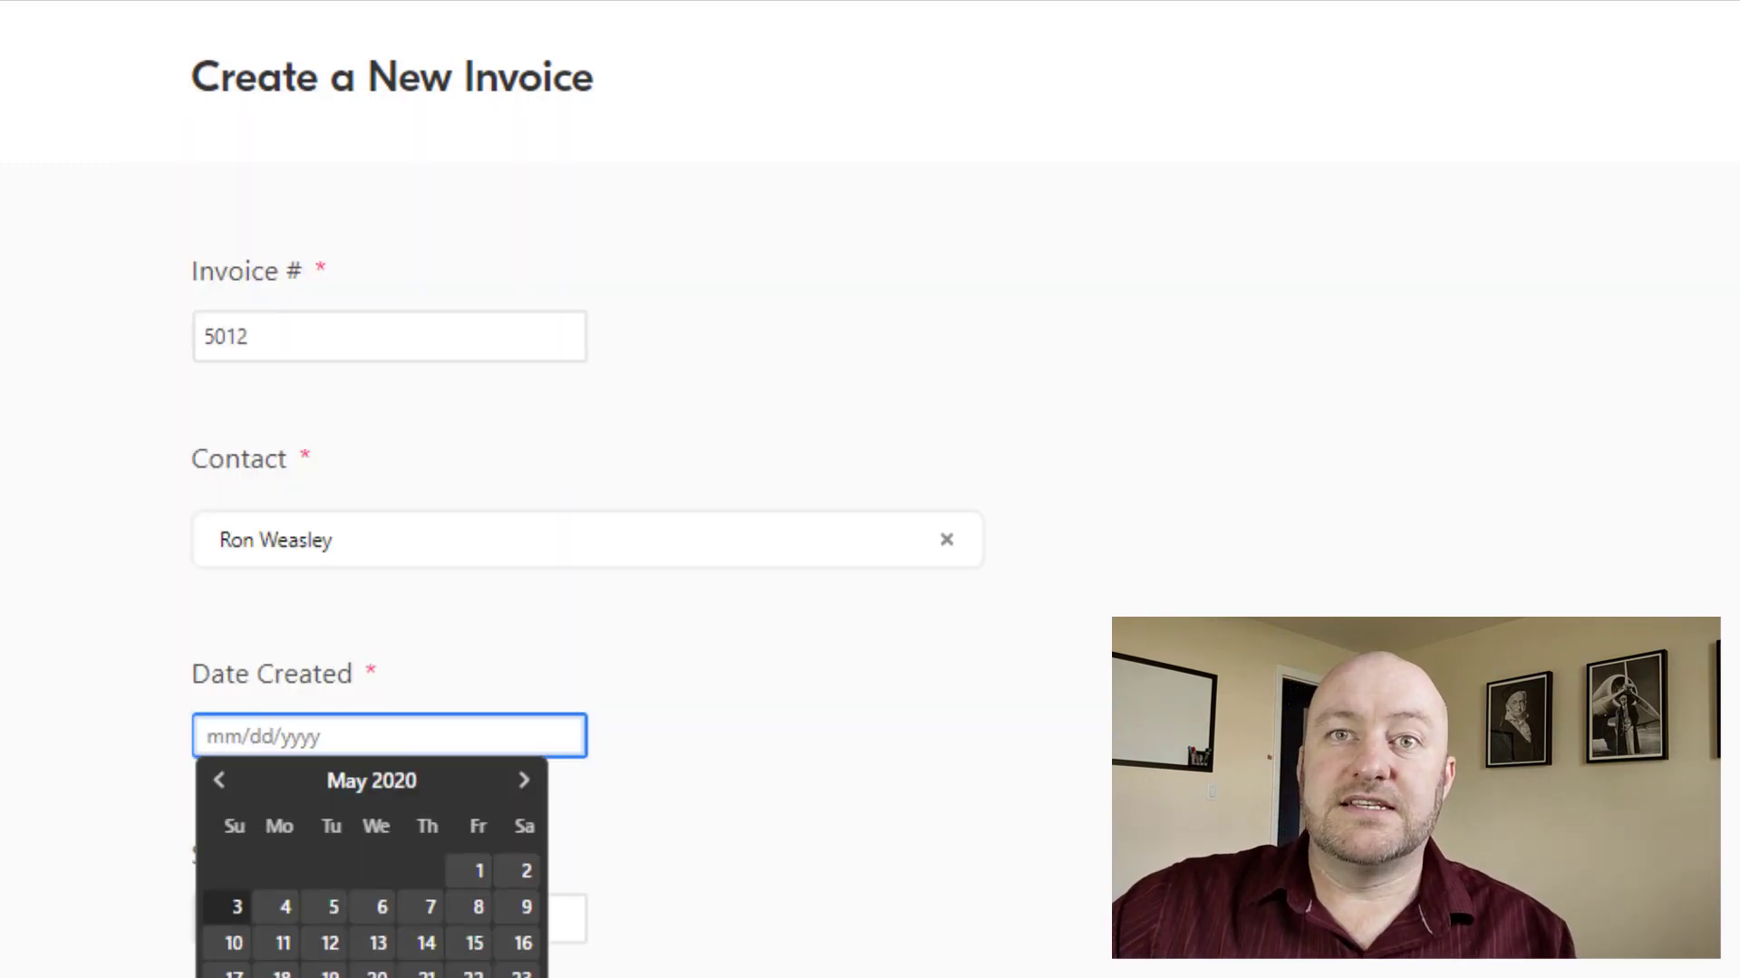
left_click(227, 906)
left_click(260, 901)
type("5000")
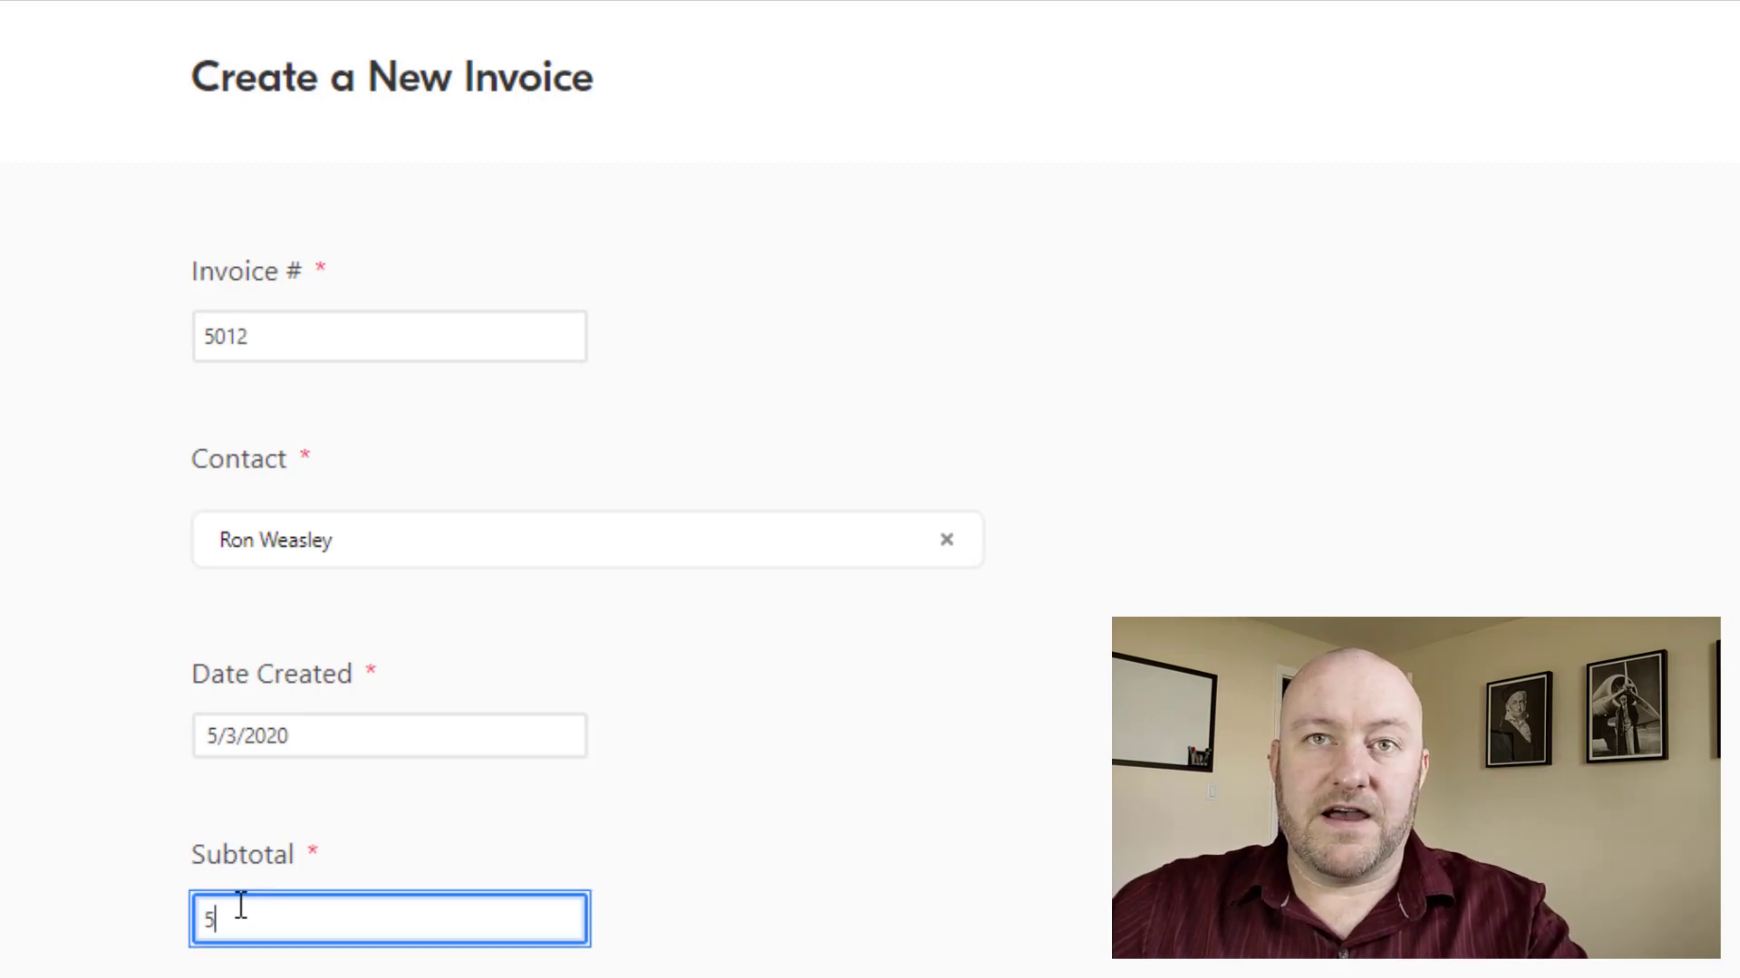
left_click(5, 847)
- Try the Tax? option Yes to check the form's conditional Tax field
scroll(253, 622, "down", 4)
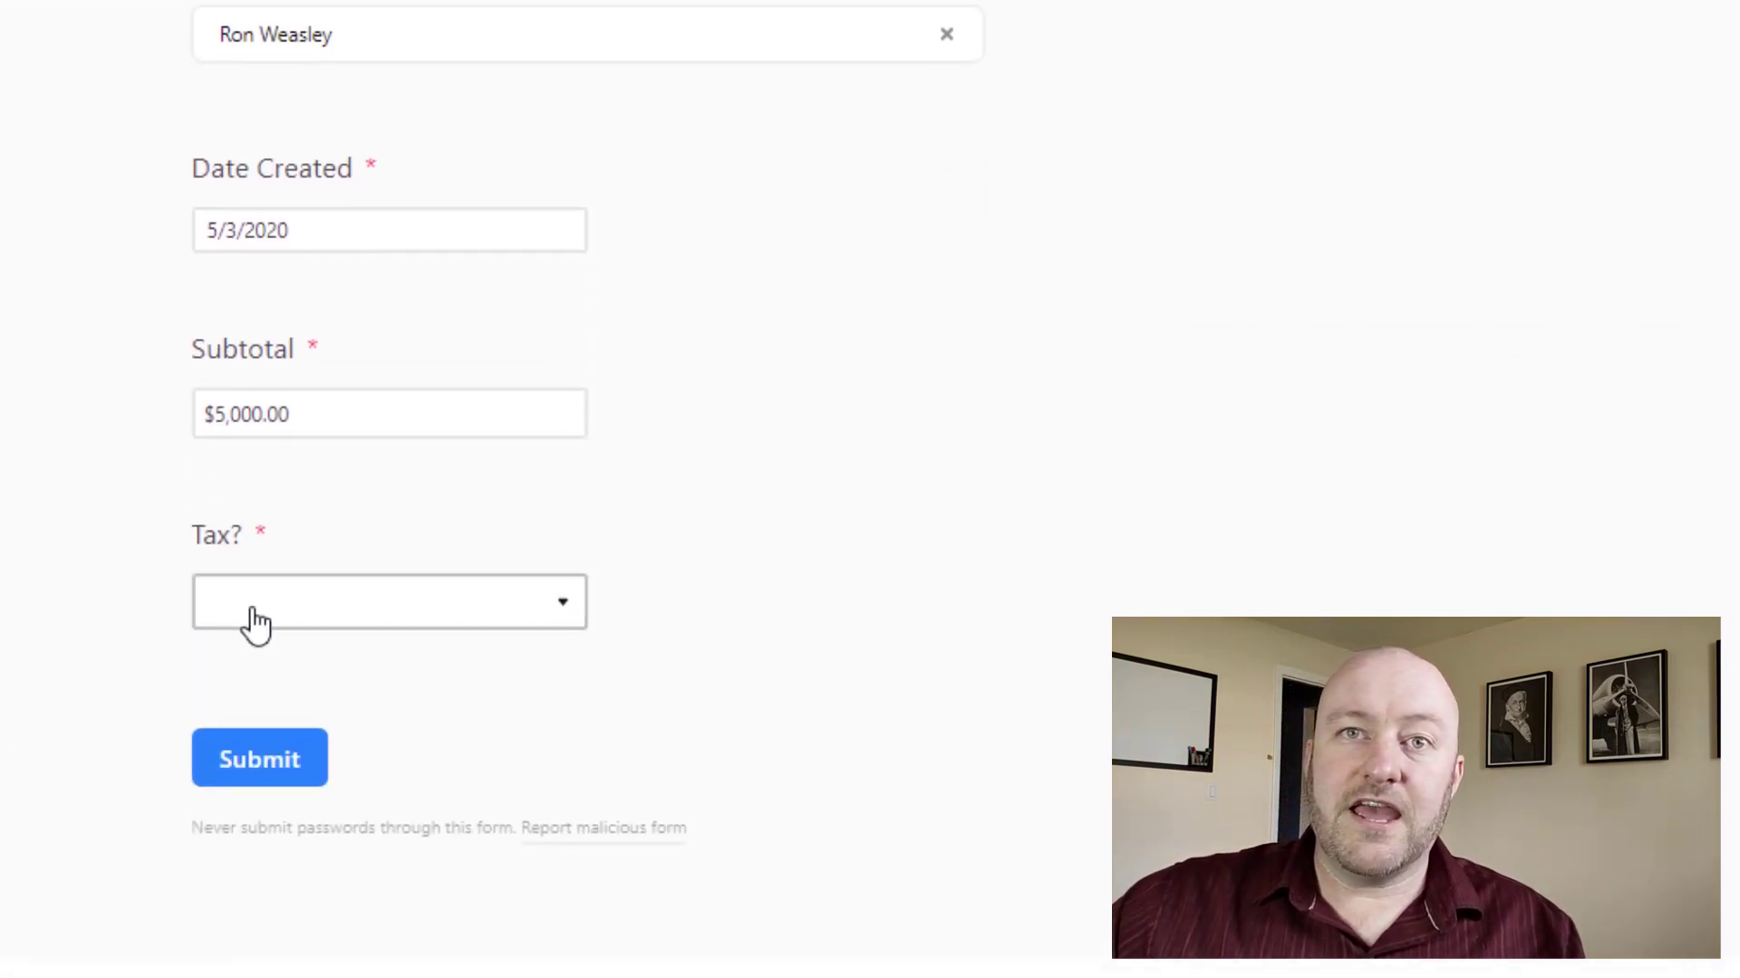
left_click(260, 591)
left_click(247, 689)
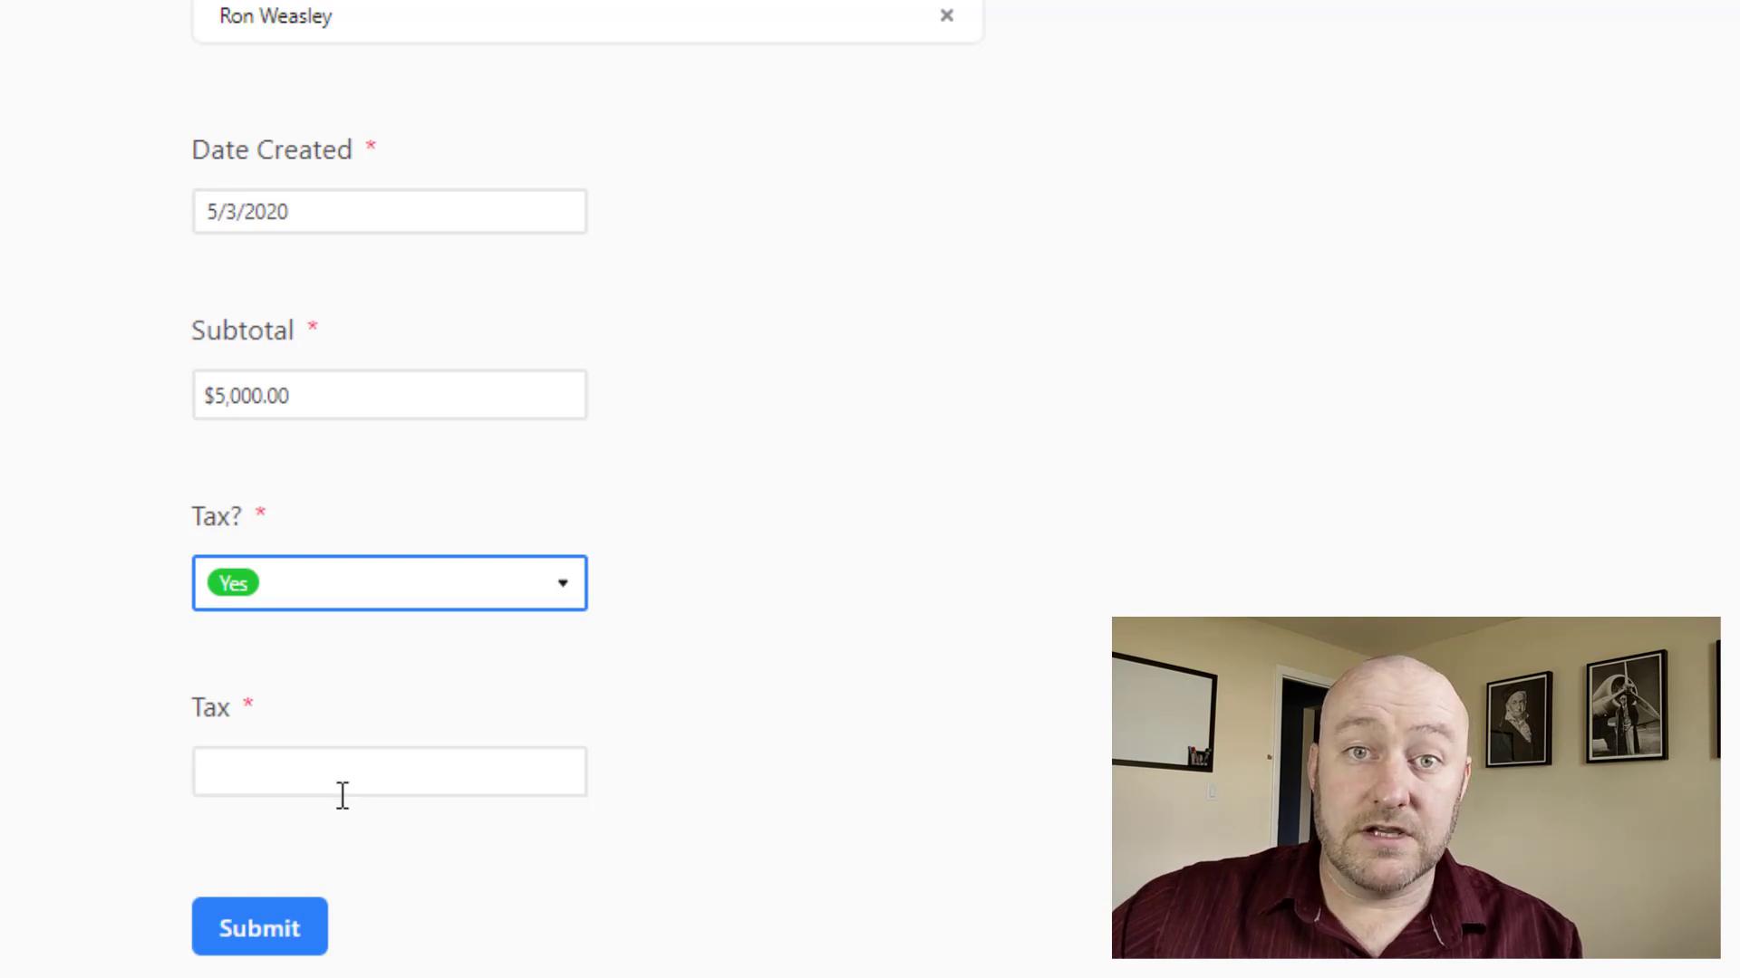
- Set Tax? to No and submit the invoice form
left_click(312, 580)
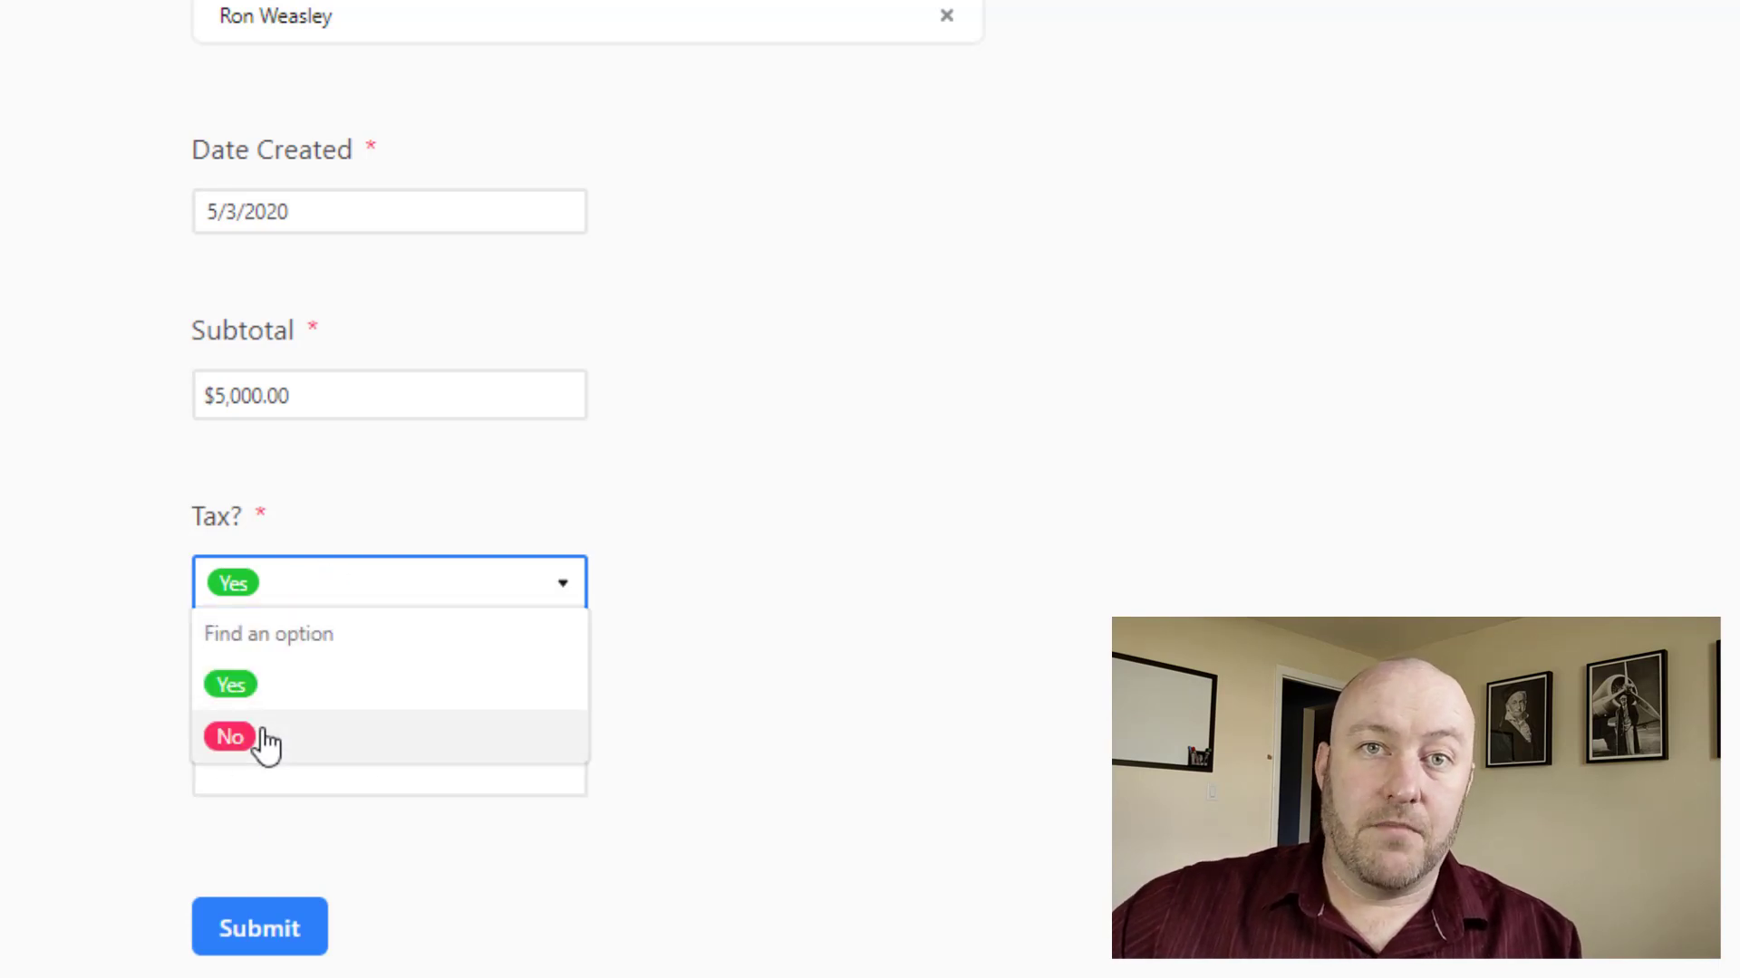
left_click(263, 737)
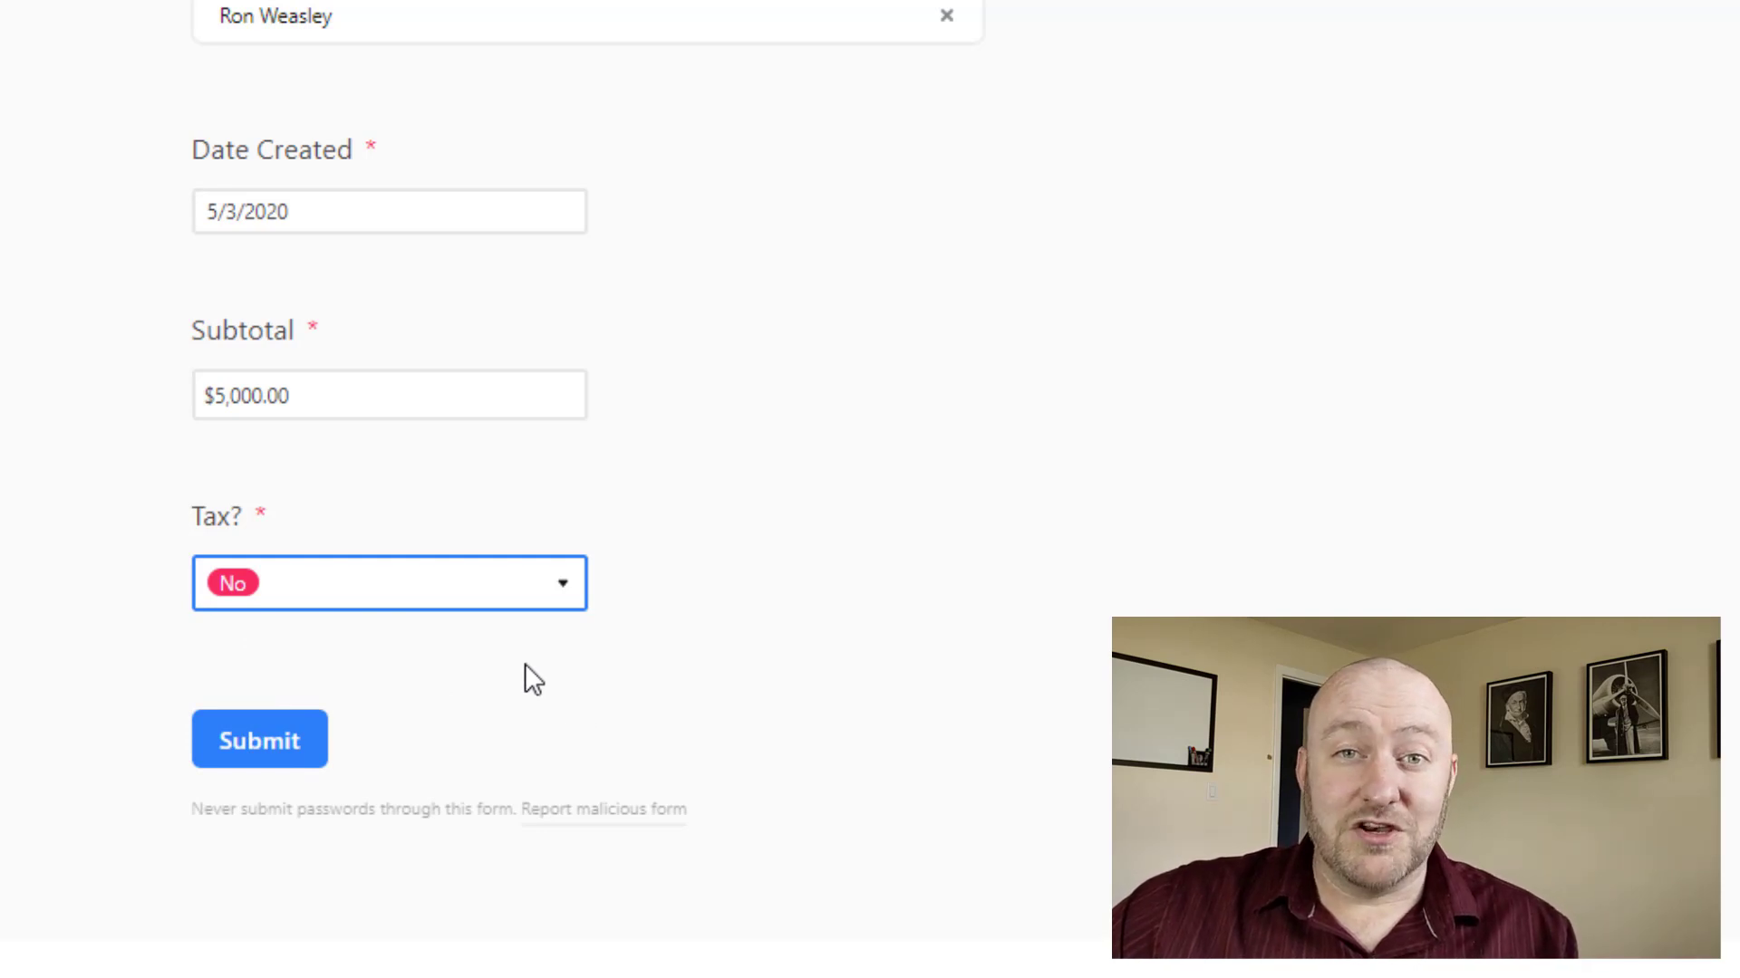
left_click(272, 754)
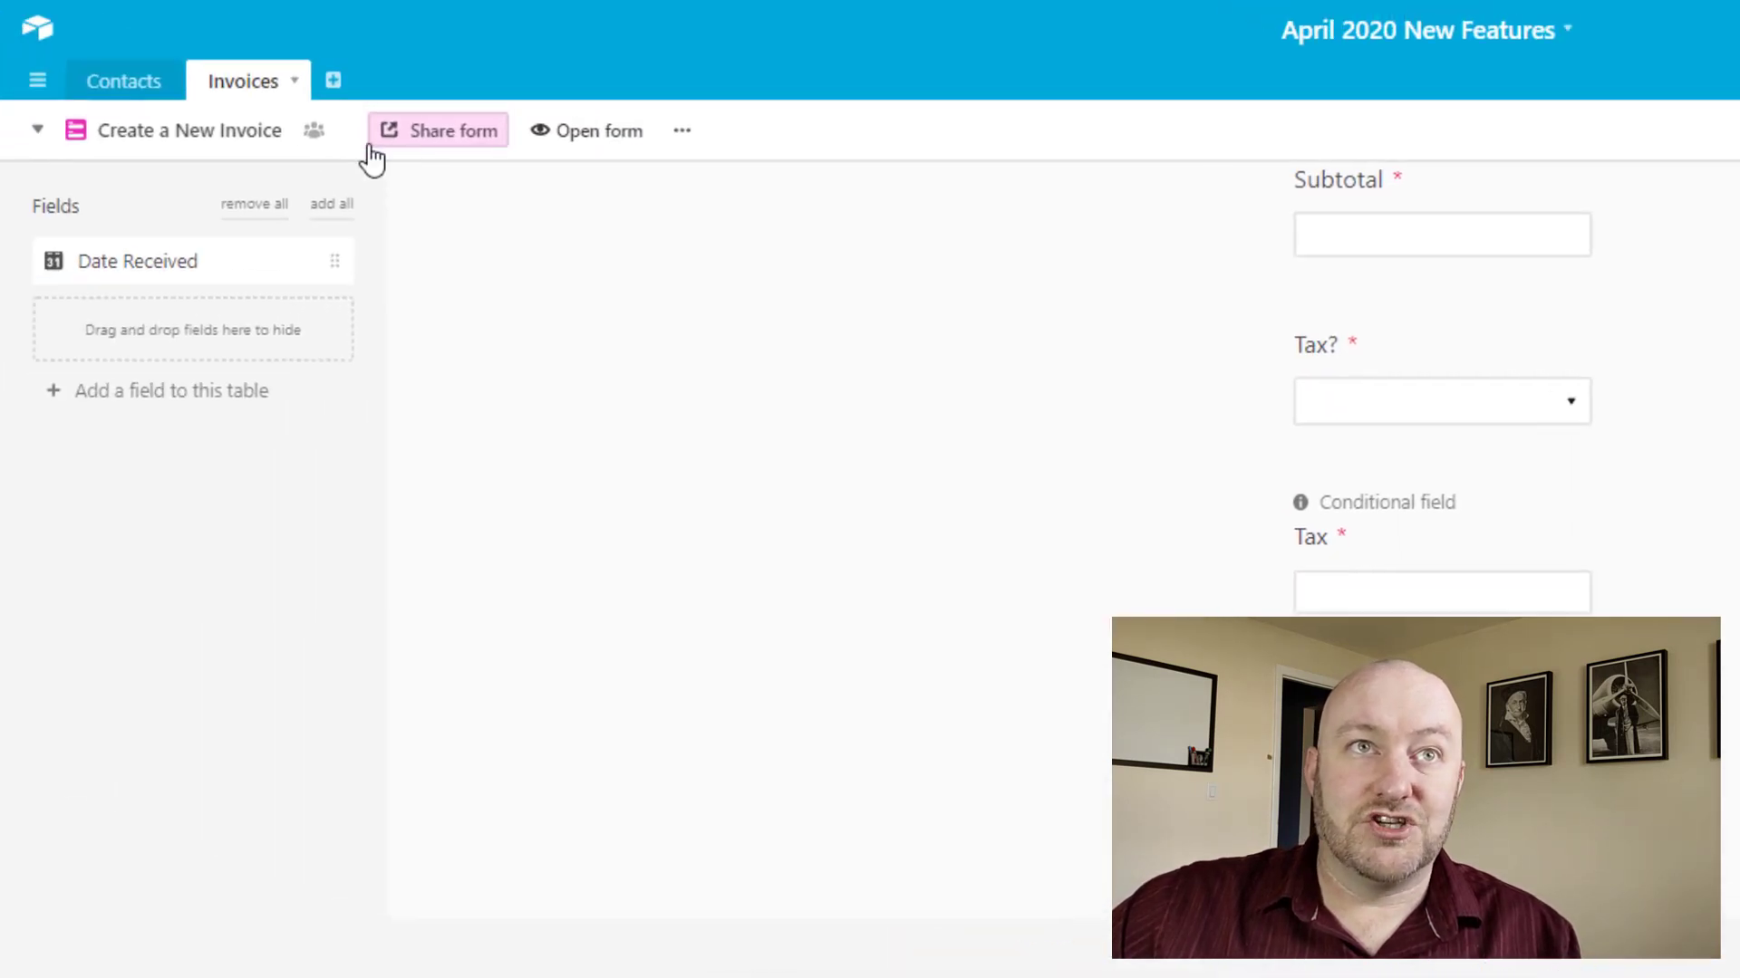
- Check the submitted invoice in the Invoices grid view and the Form URL column in the Contacts table
left_click(222, 134)
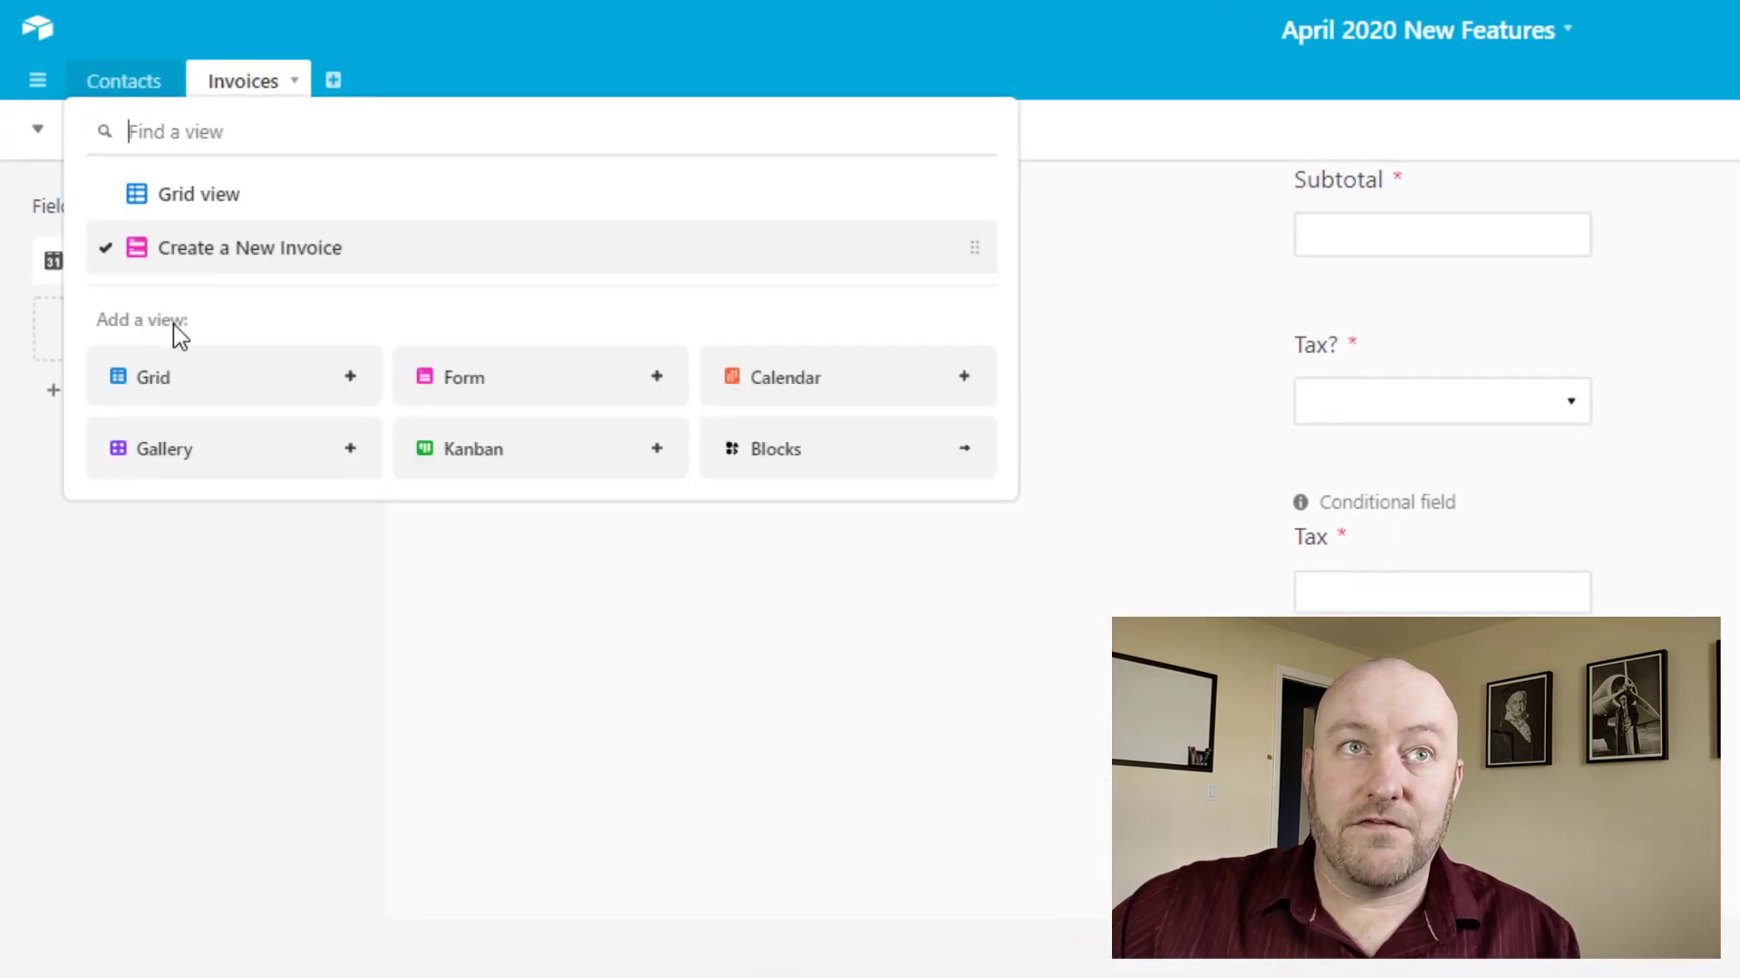
left_click(190, 197)
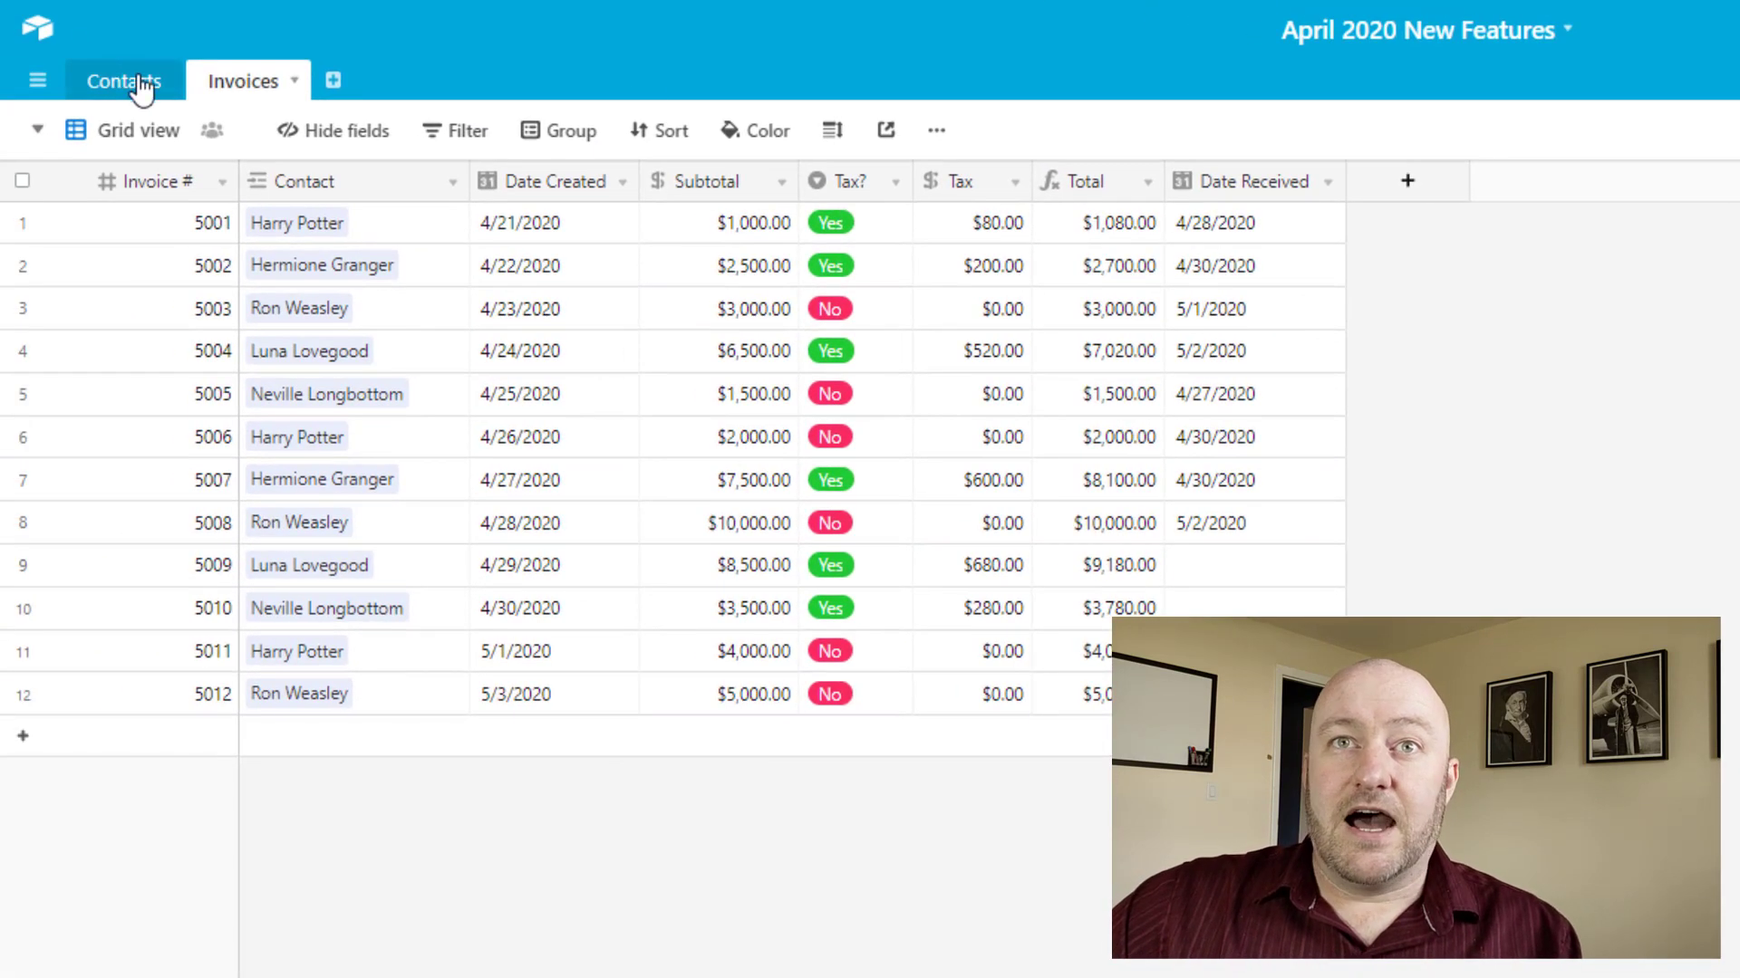
left_click(132, 80)
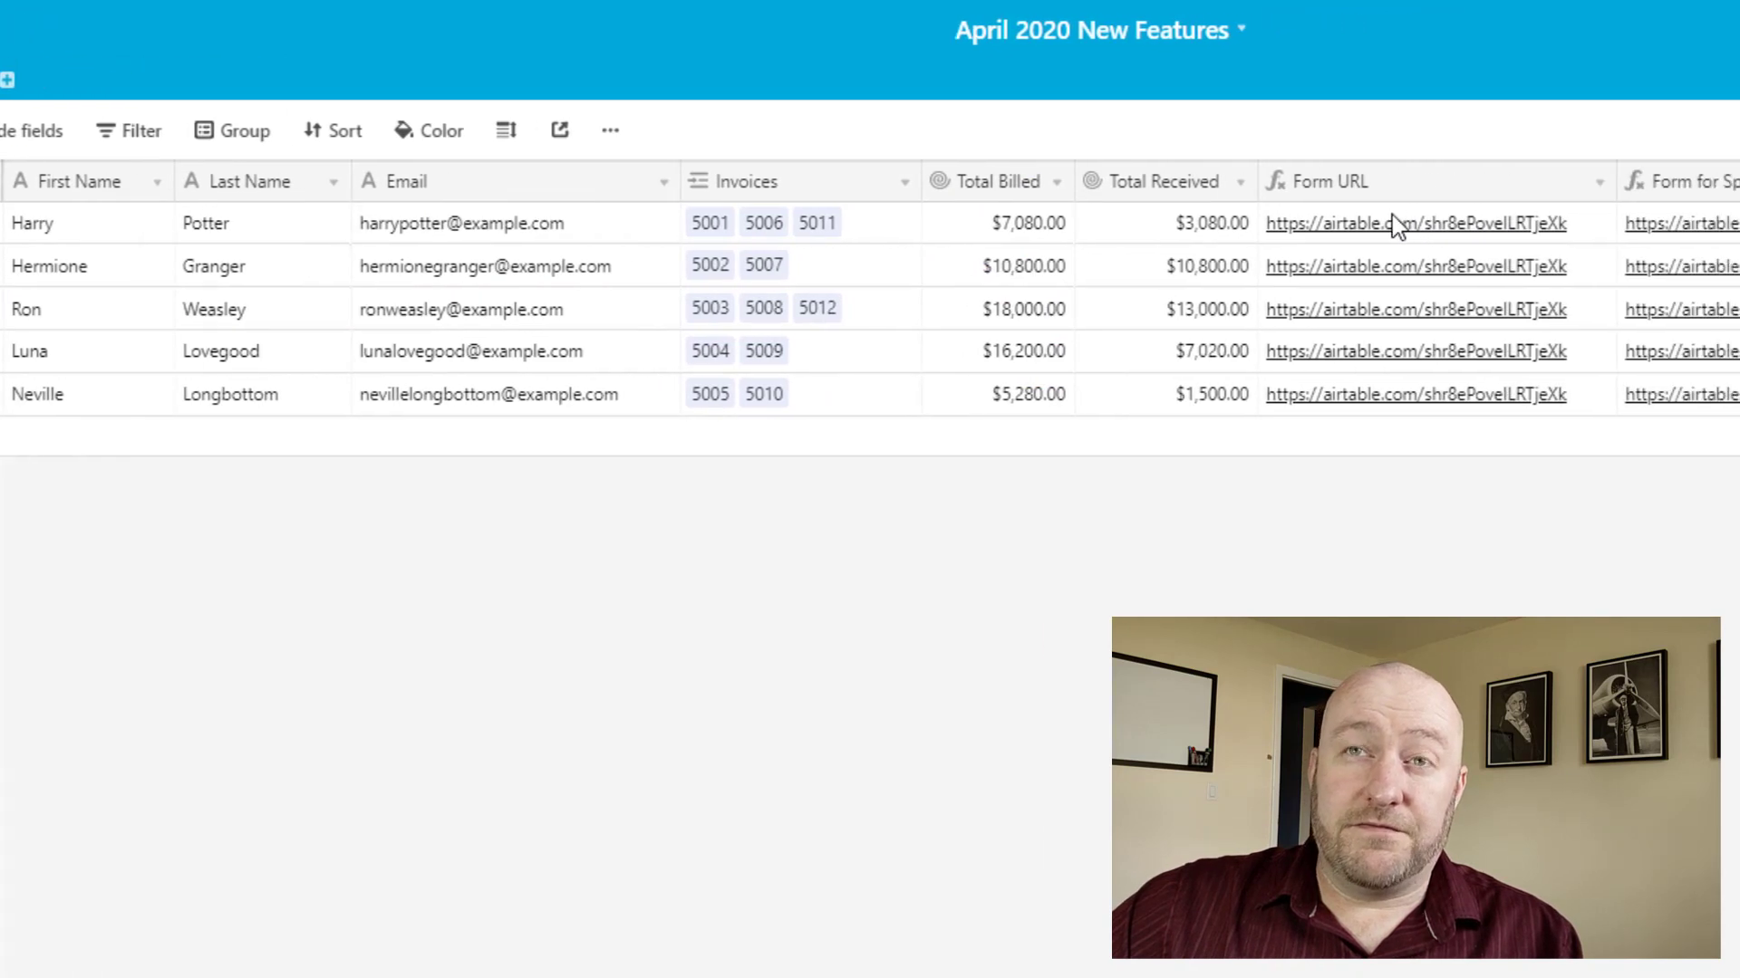
left_click_drag(1719, 221, 1700, 415)
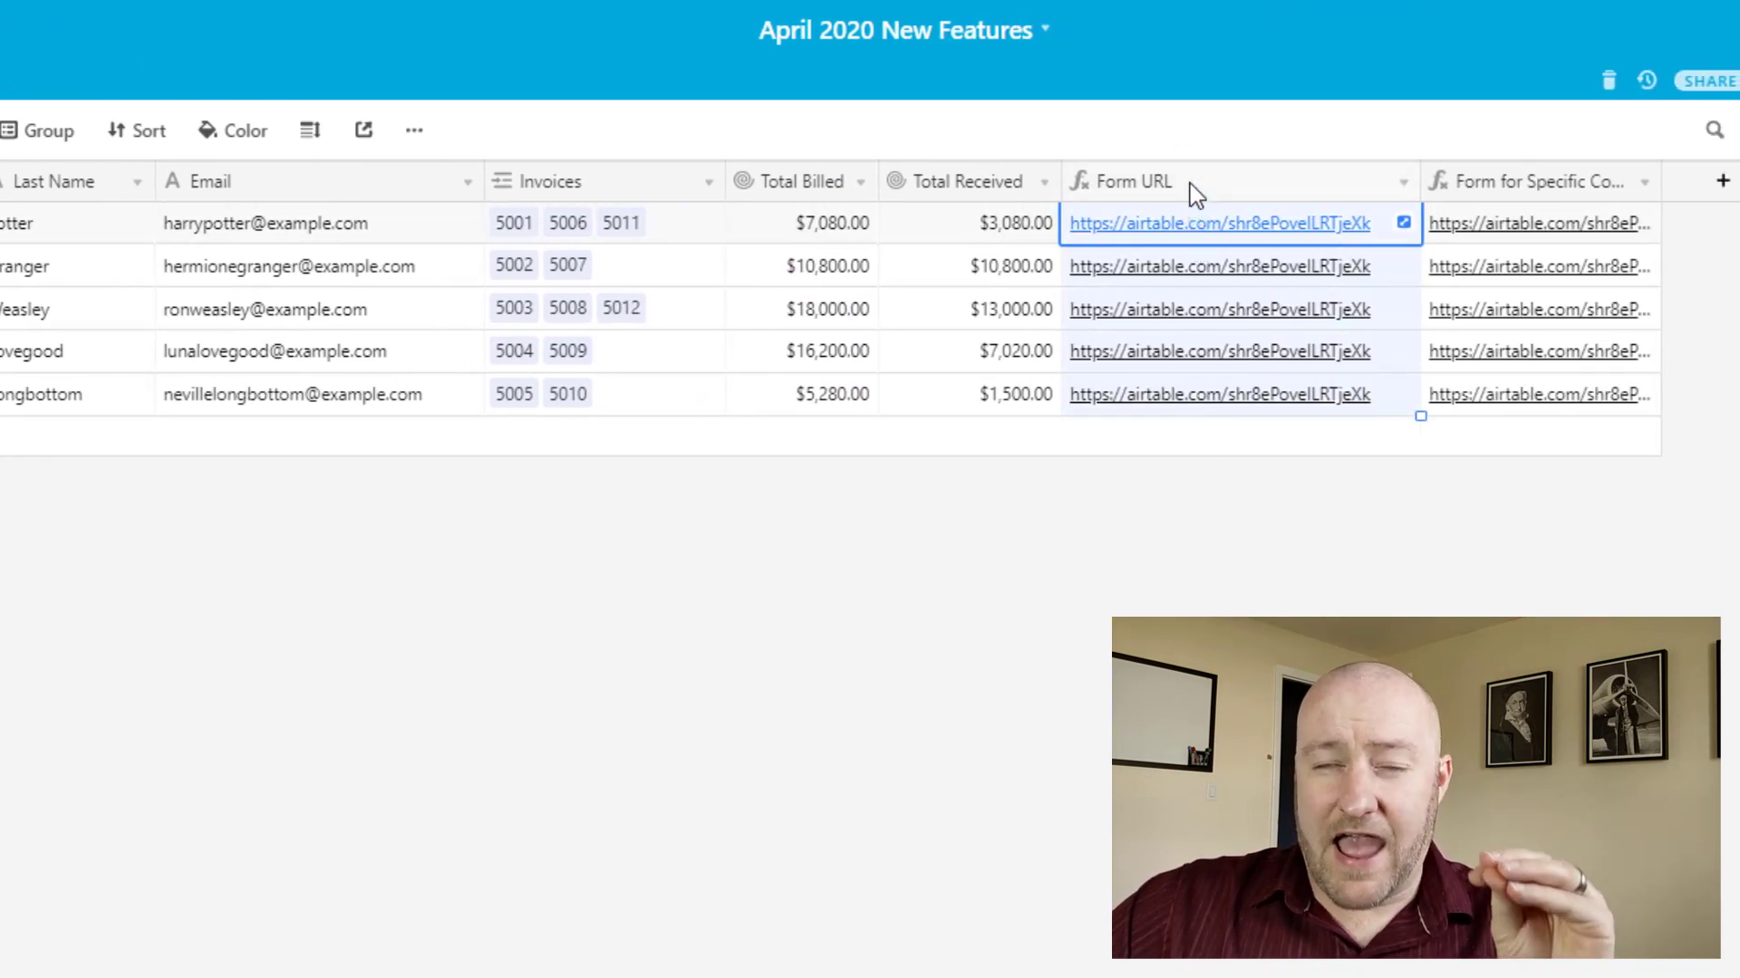
- Review the Form for Specific Contact formula and open the third contact's prefilled form link from that column
double_click(1525, 180)
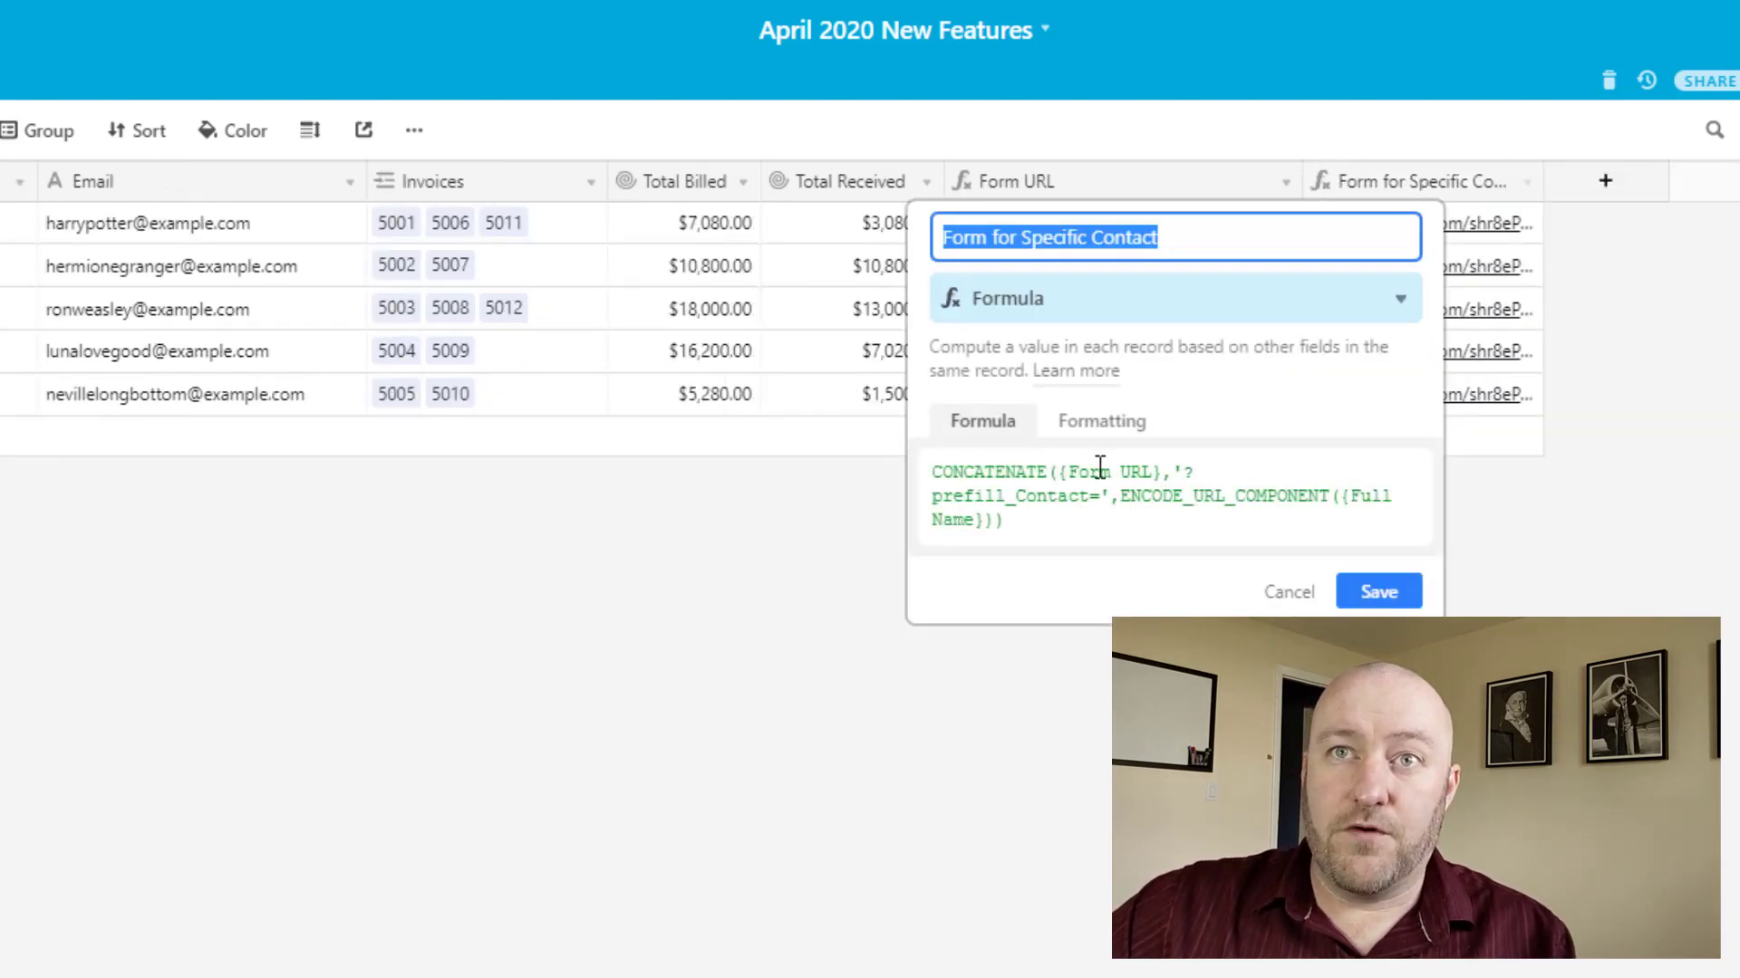
left_click(1384, 600)
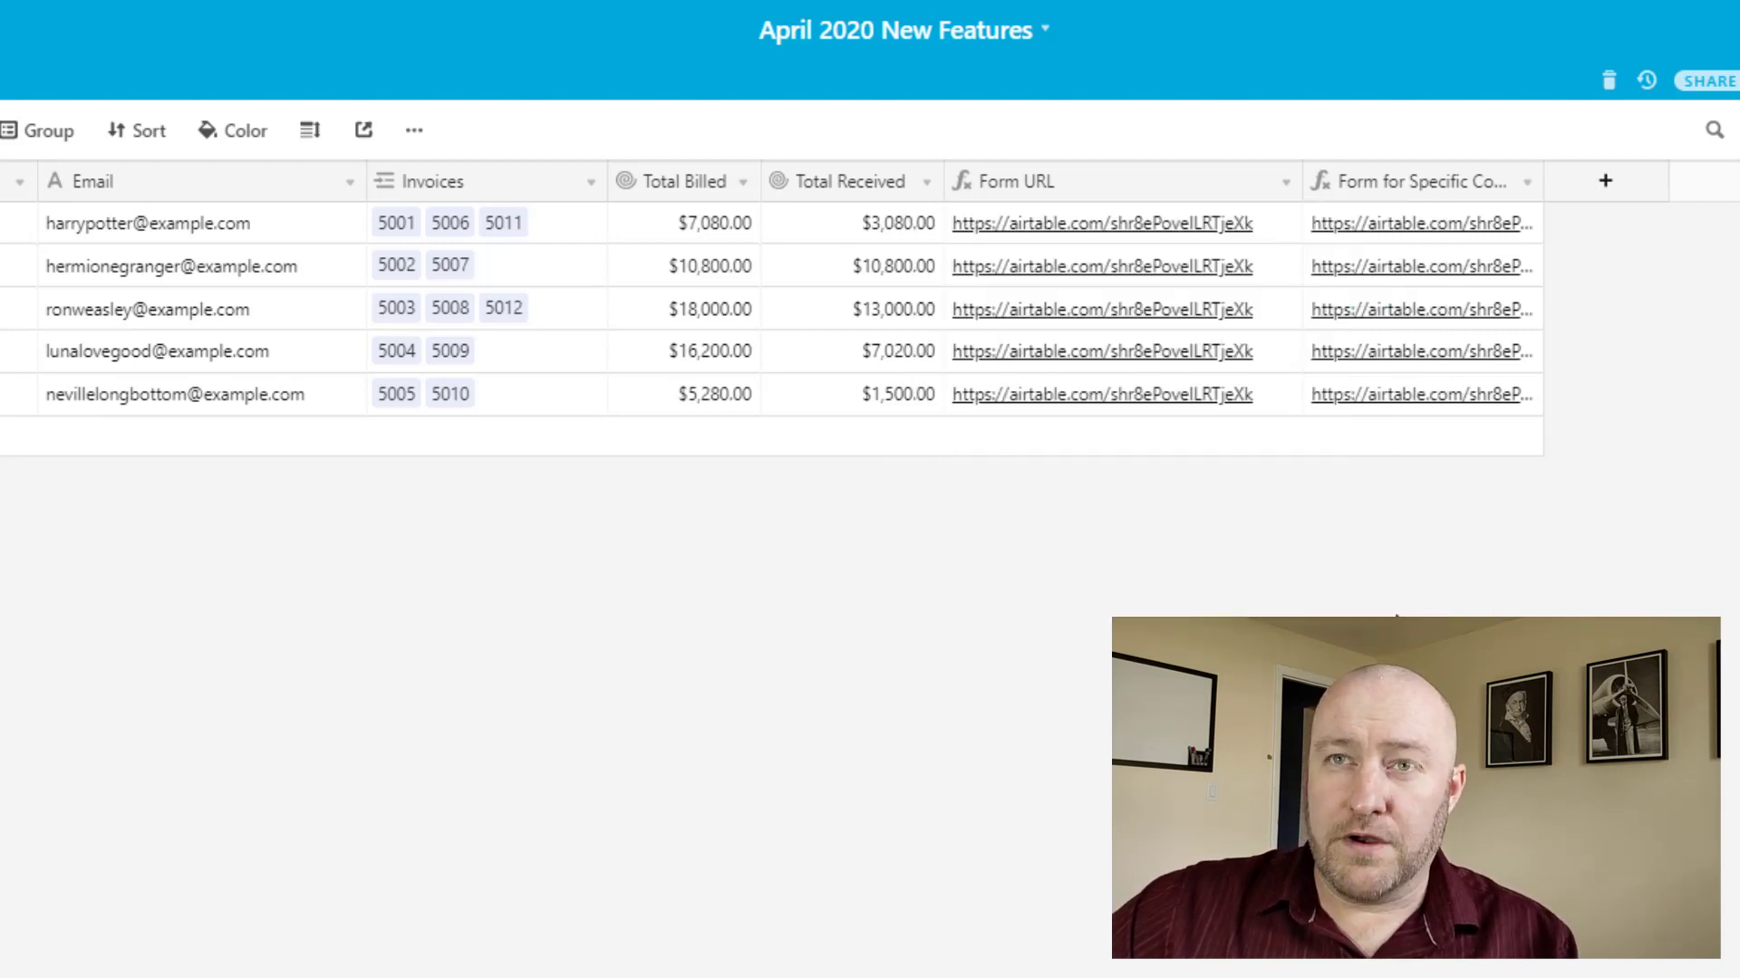
left_click_drag(1542, 177, 1591, 179)
left_click(1481, 326)
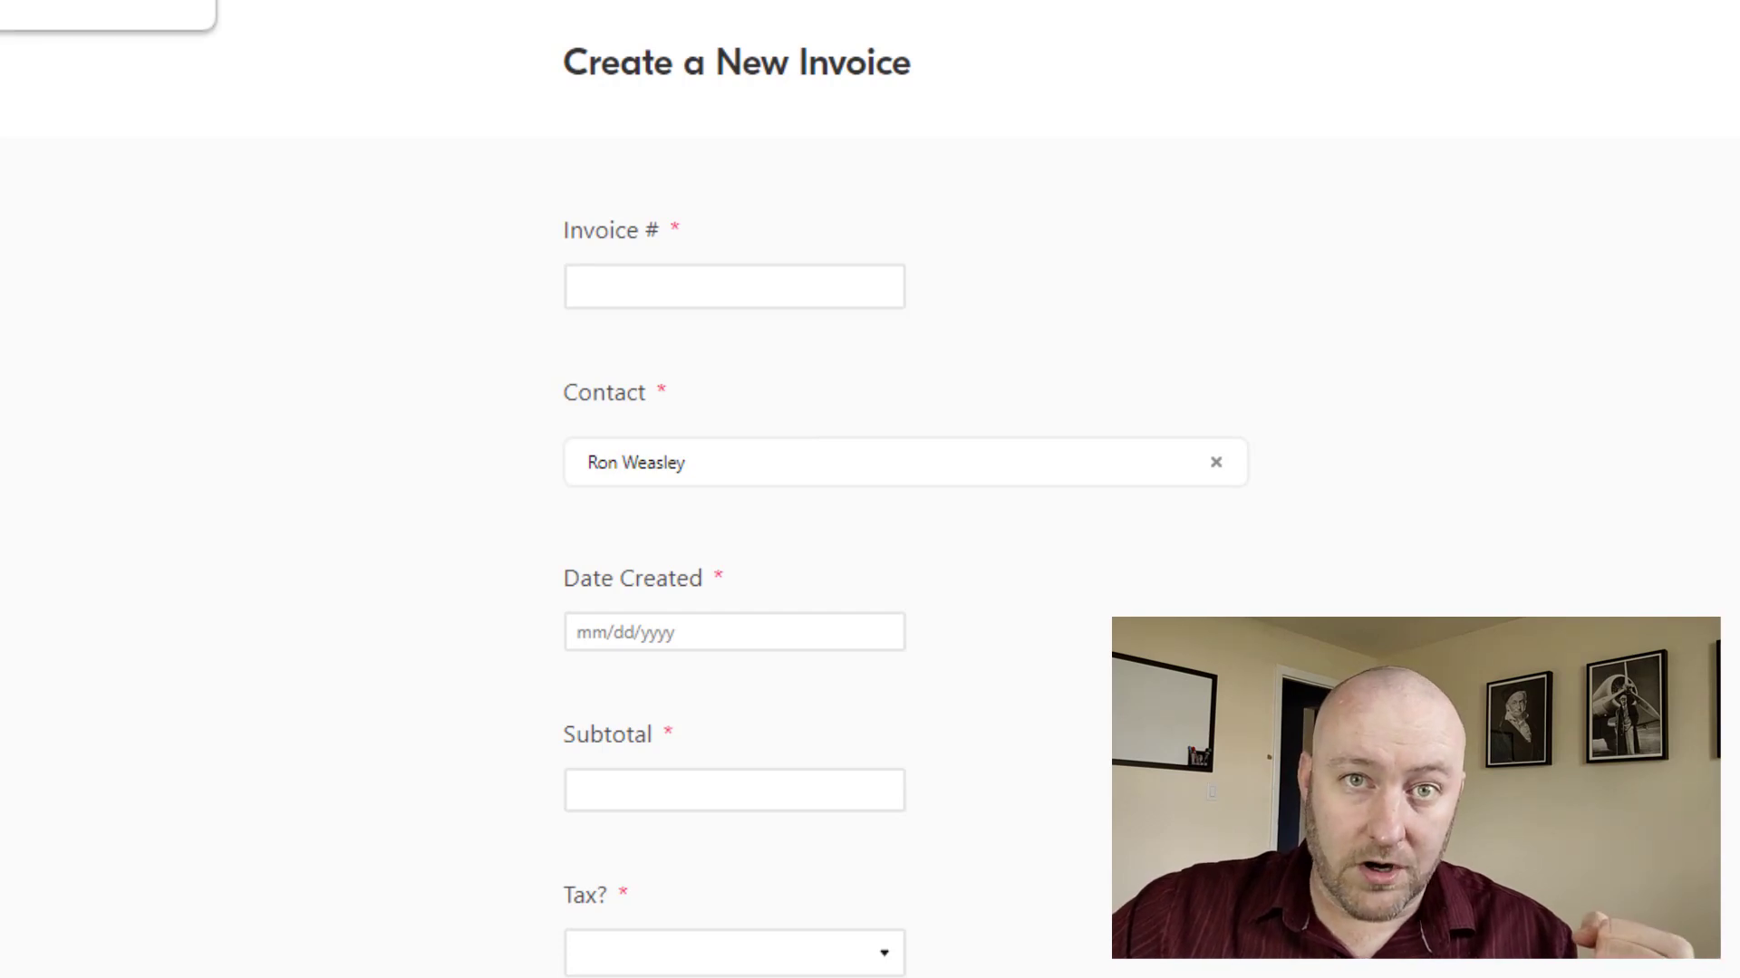
- Leave the opened form page without saving and show the fourth contact's prefilled form in the Create a New Invoice block
key("ctrl+w")
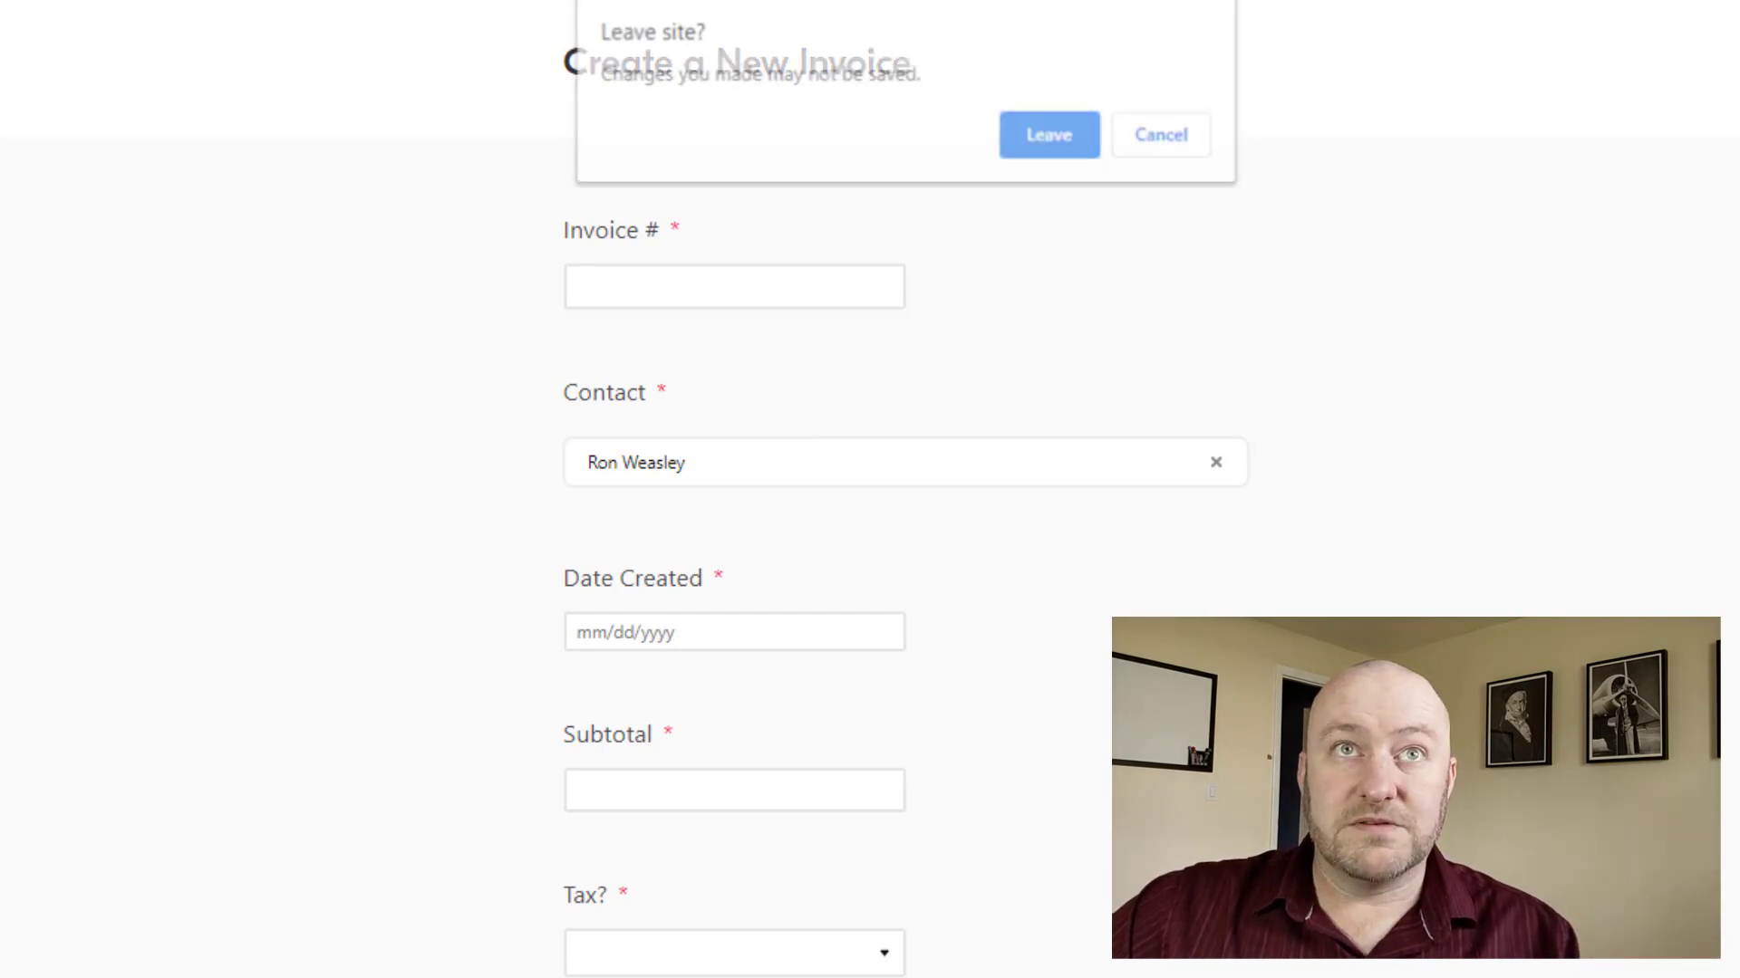
left_click(1044, 145)
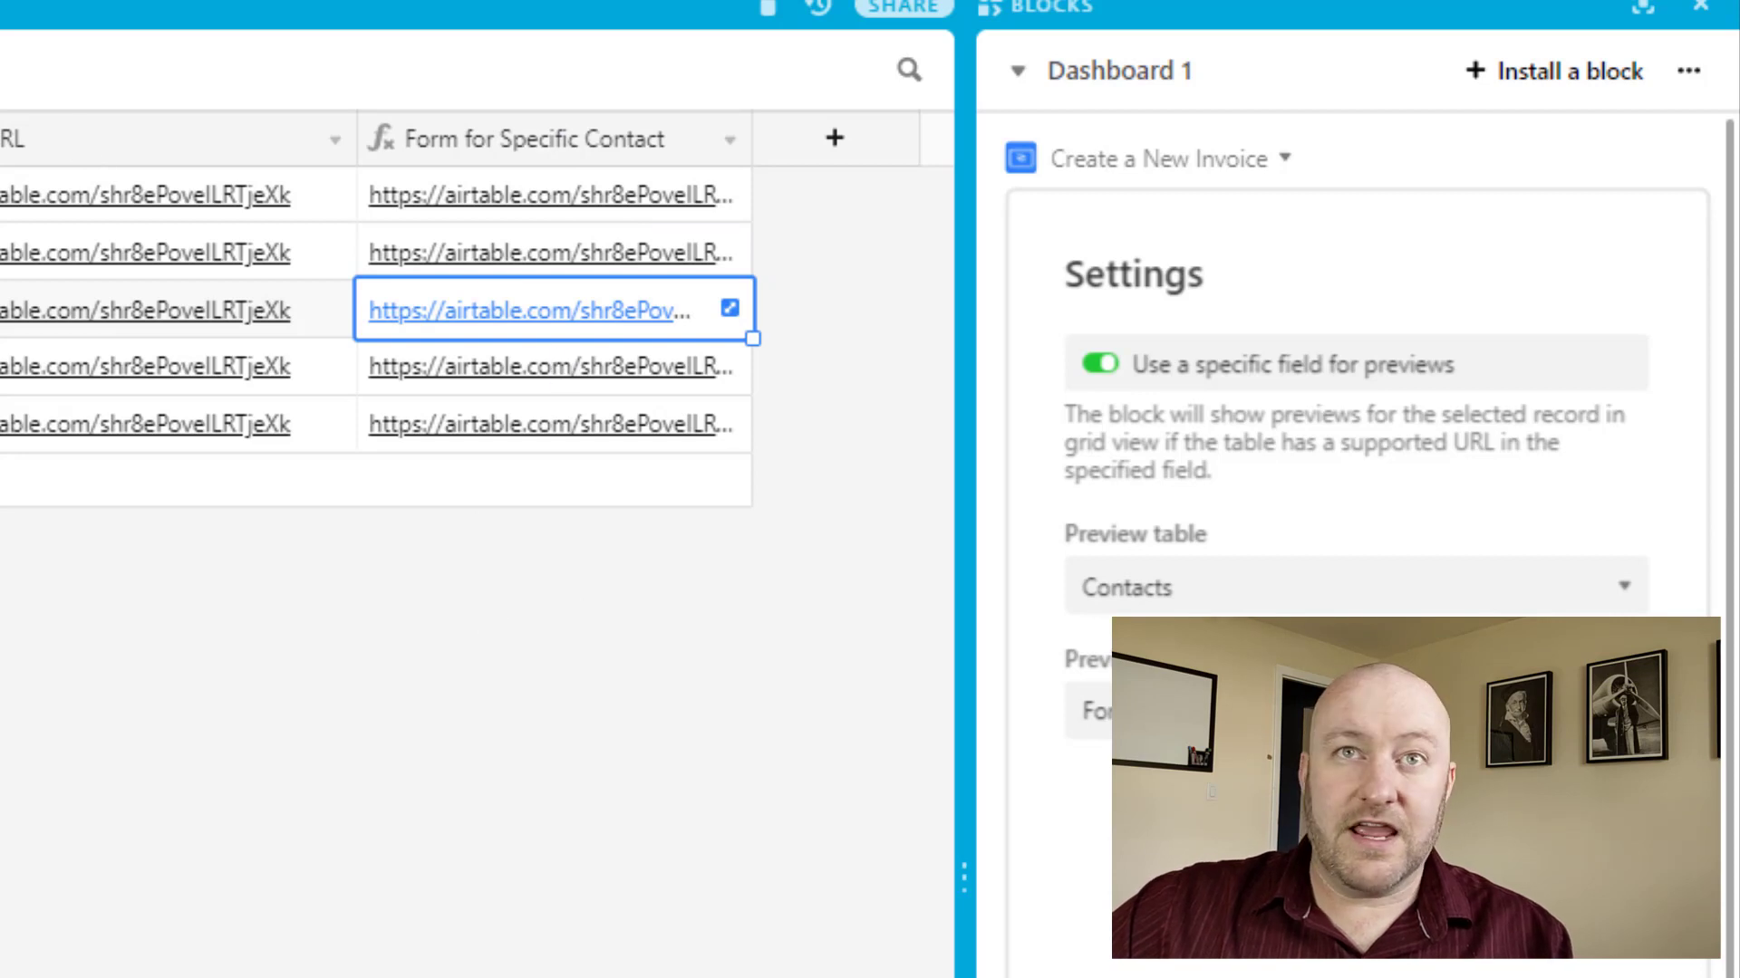
left_click(1607, 159)
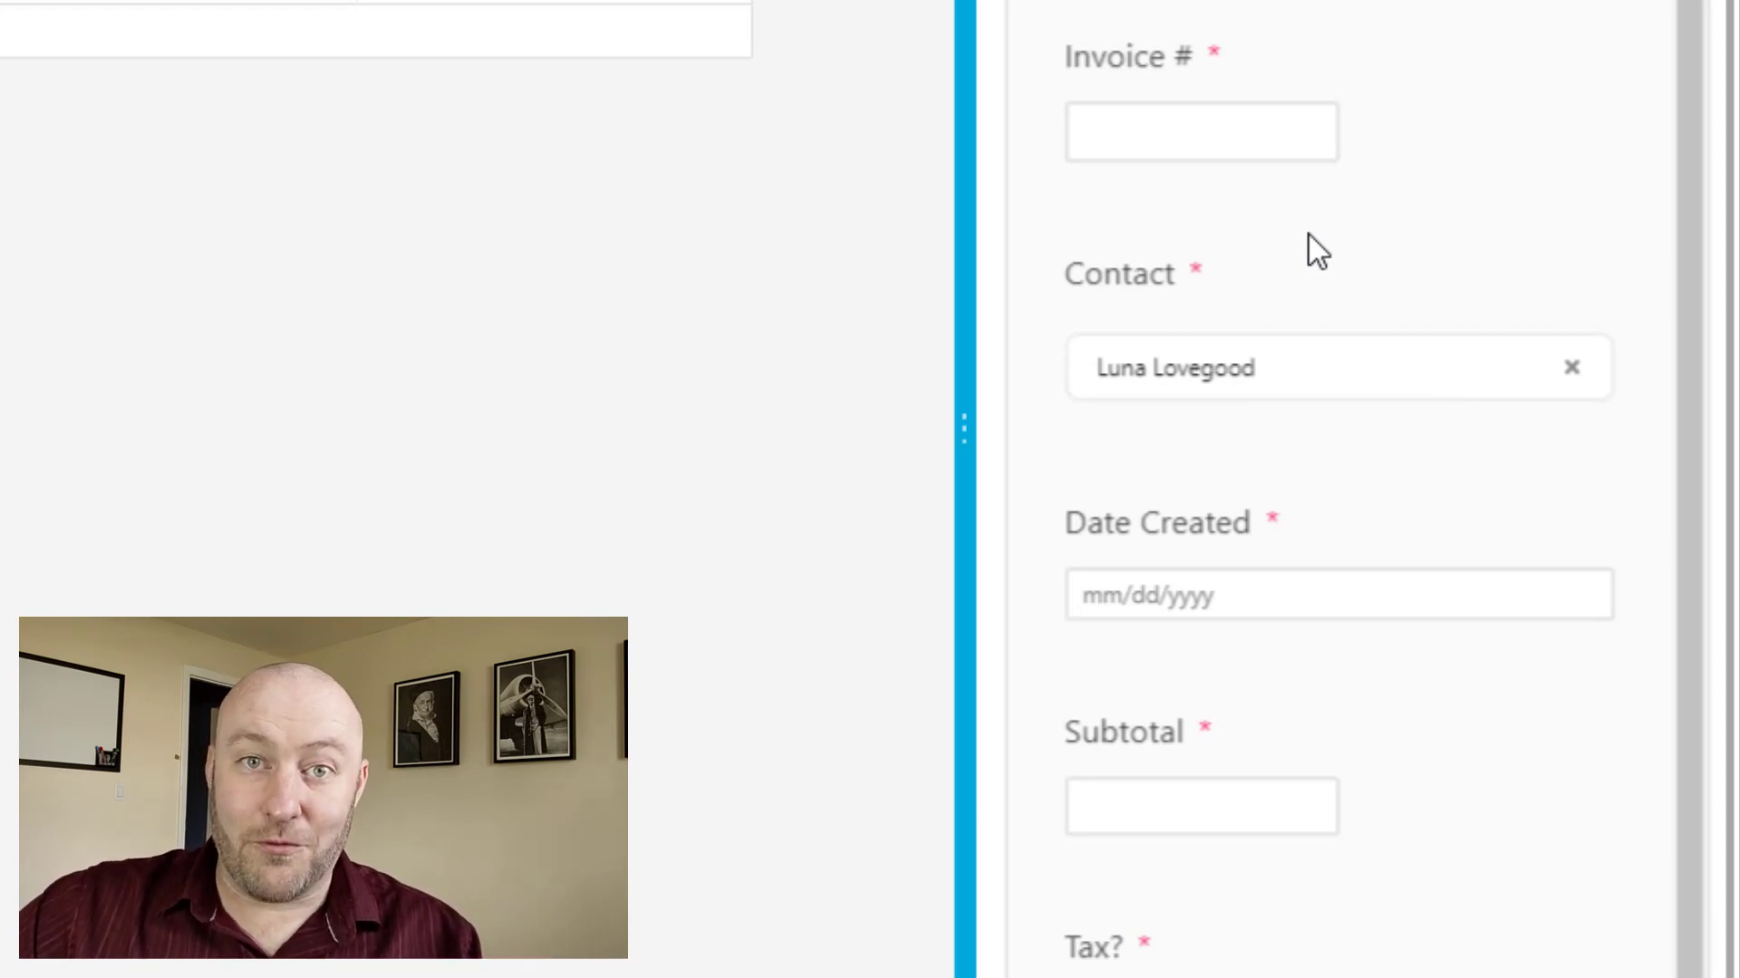
- Fill in the embedded invoice form with invoice number 5013, date created 5/3/2020 and a subtotal of 5000
left_click(1146, 129)
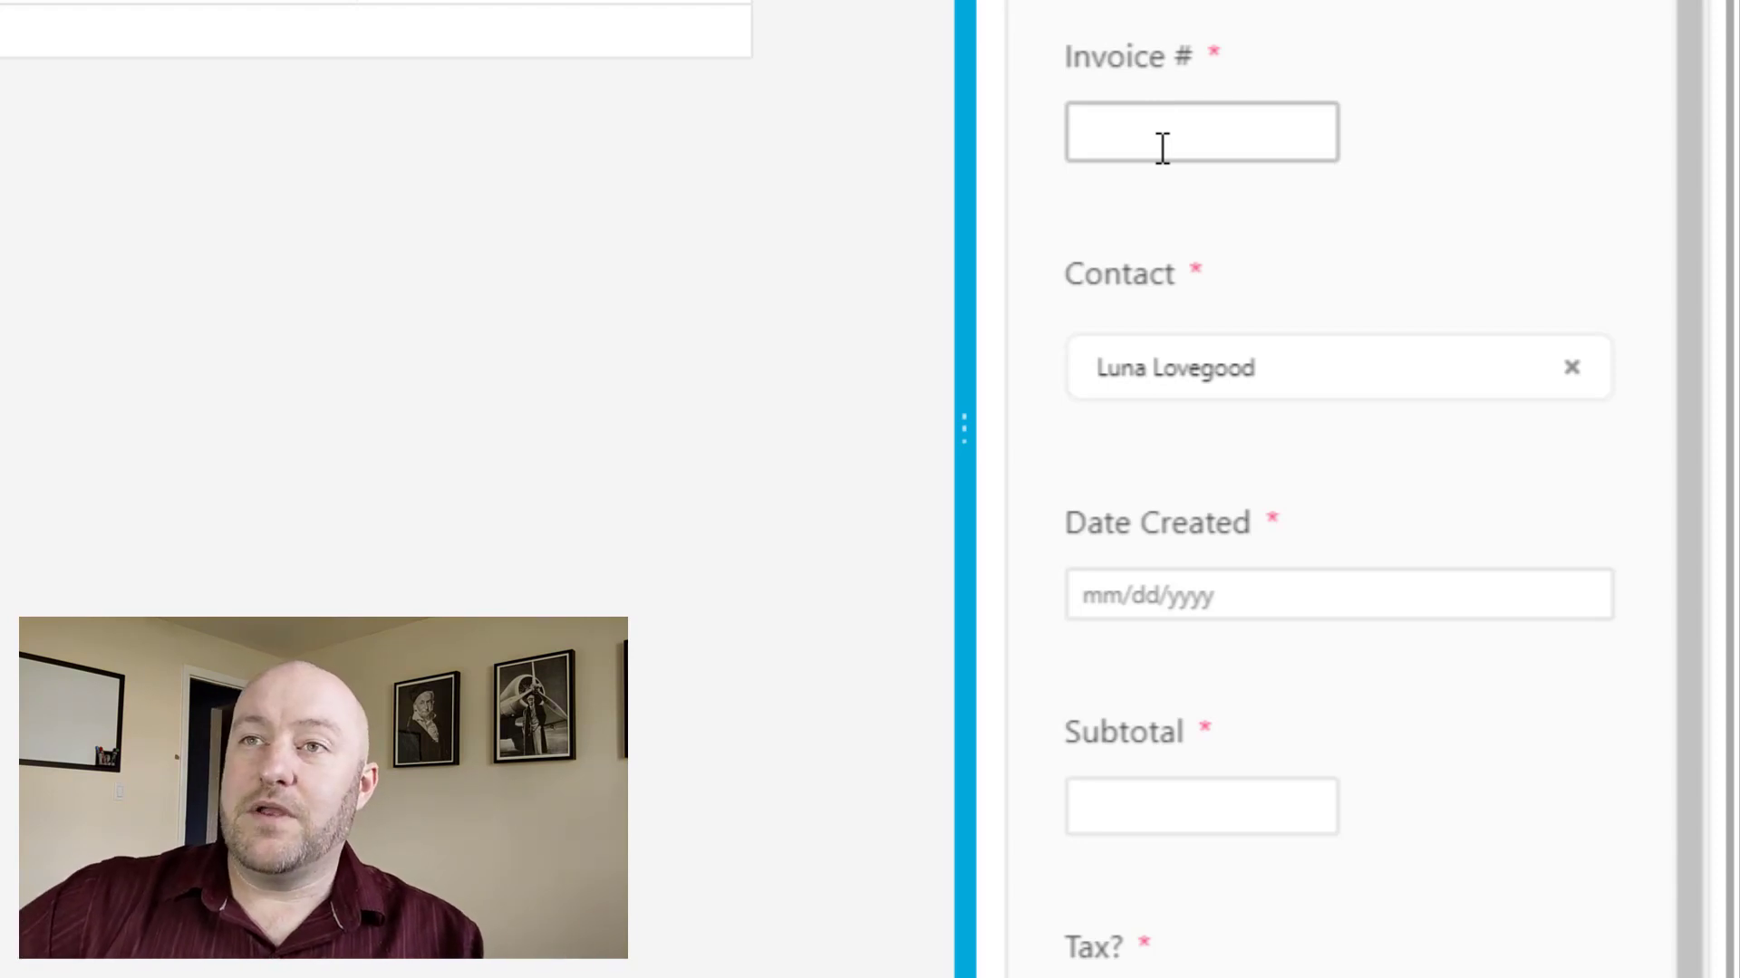
left_click(1162, 147)
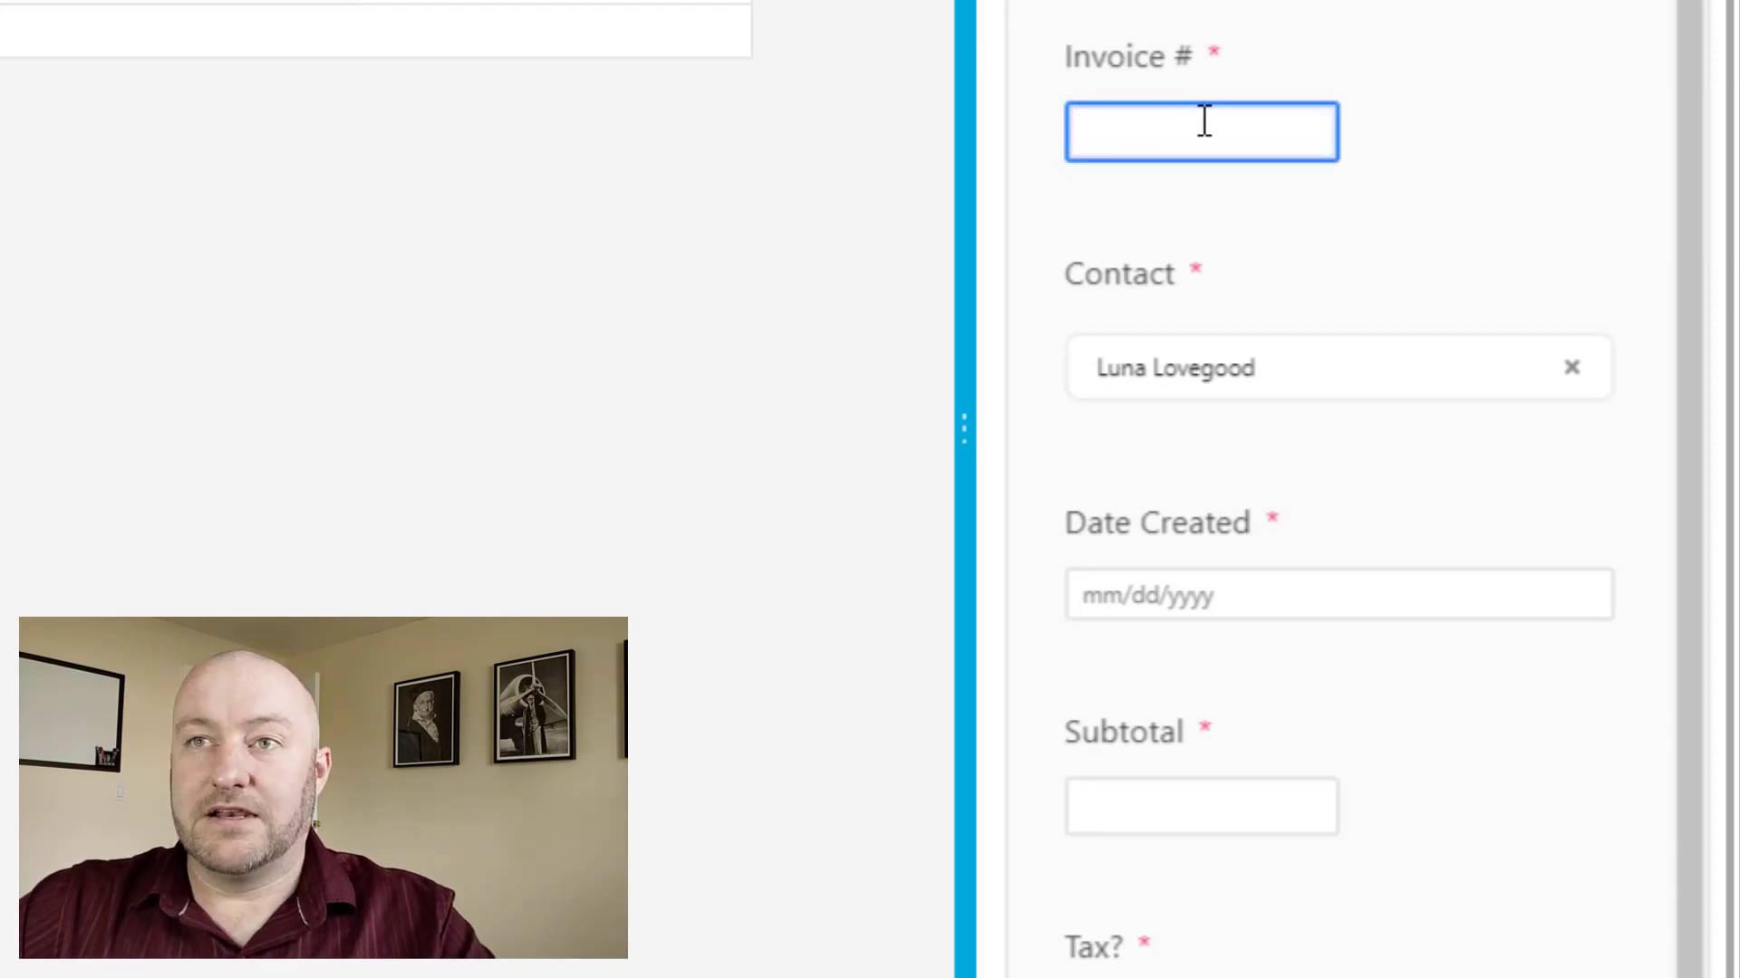
type("5013")
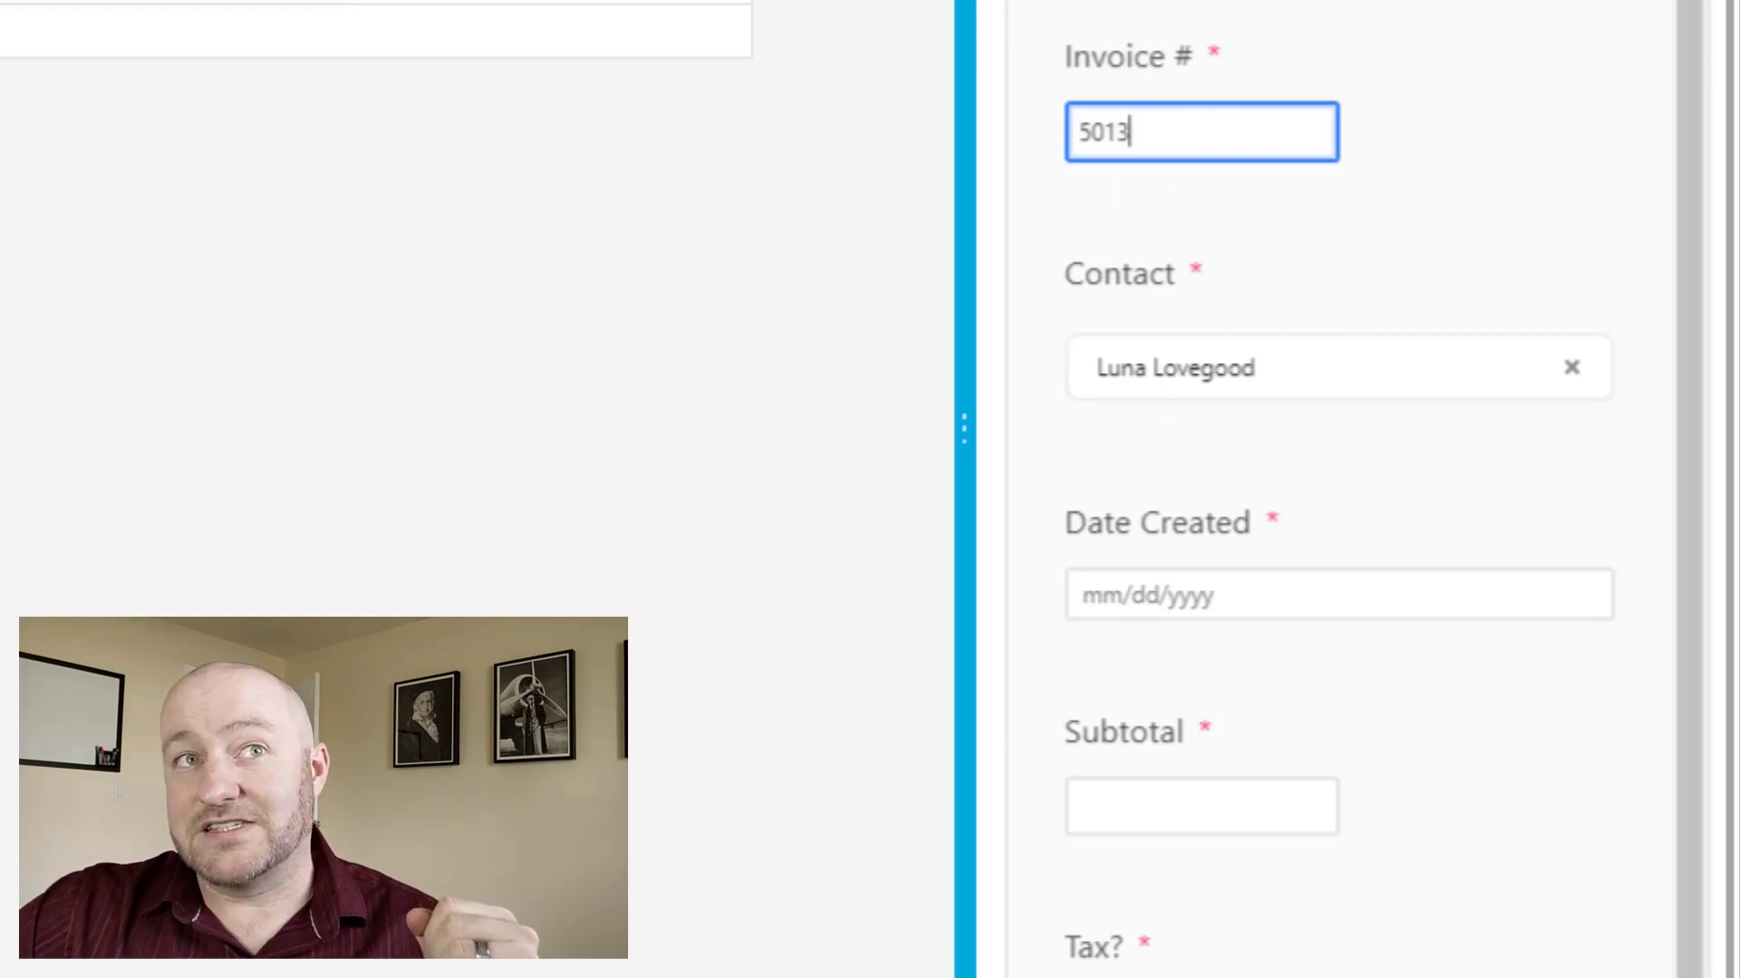
scroll(1398, 513, "down", 1)
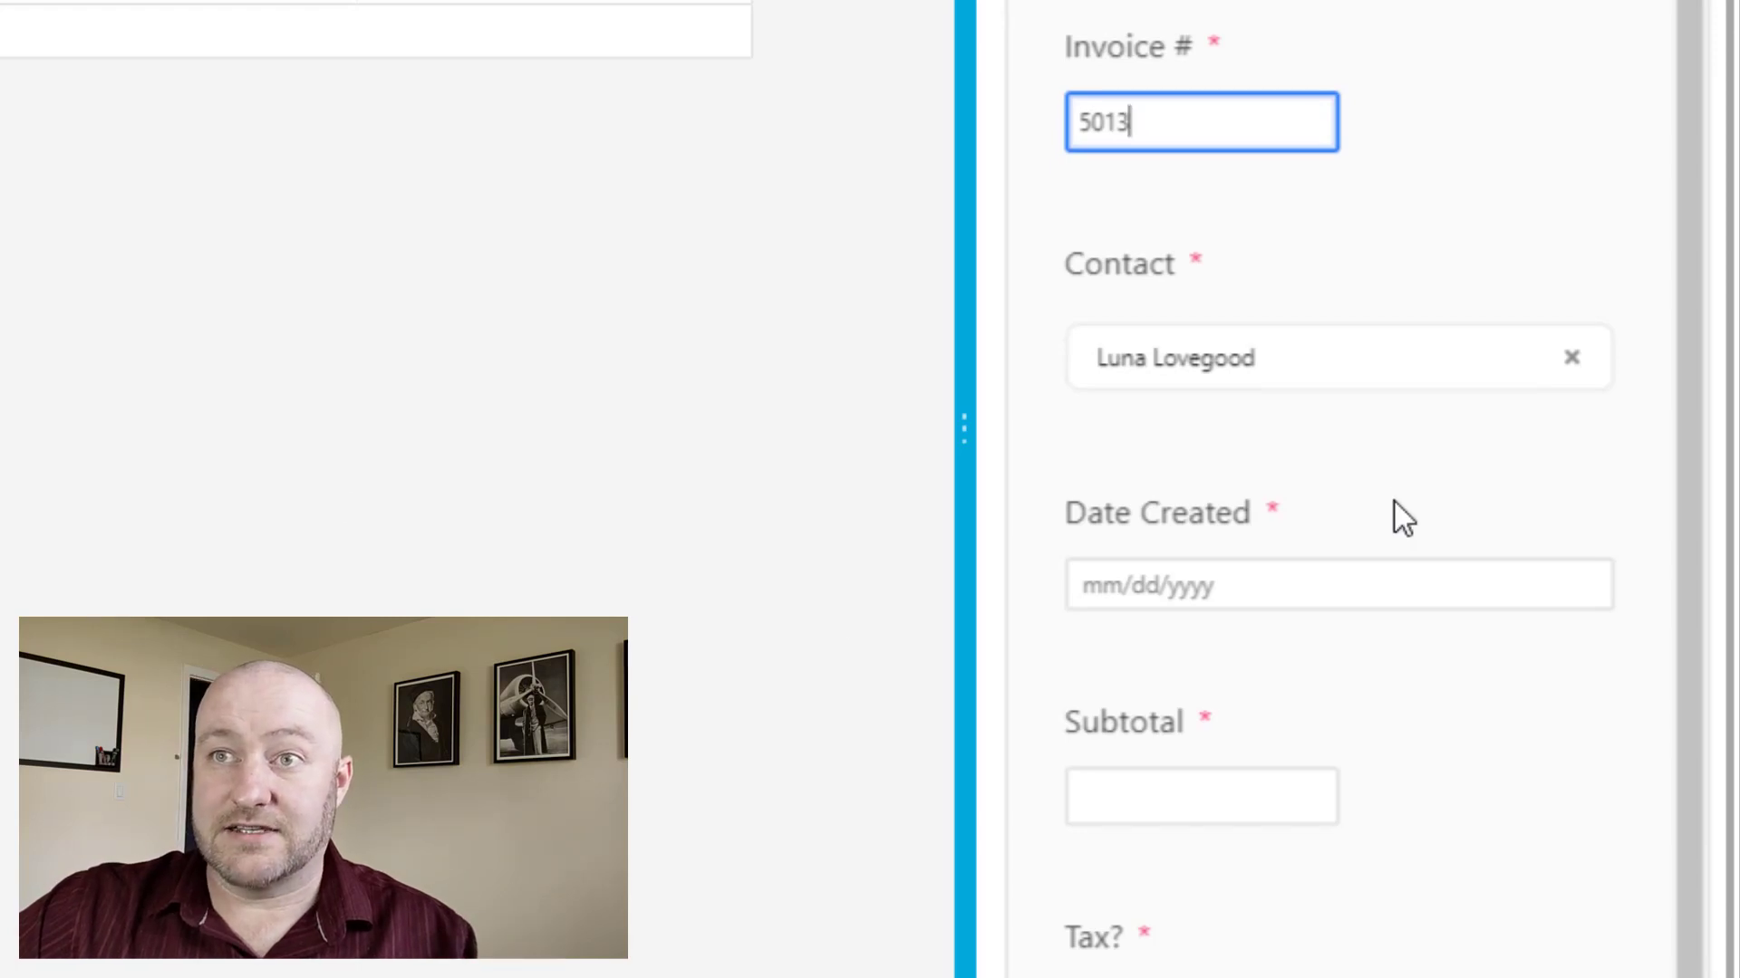
left_click(1301, 458)
left_click(1301, 917)
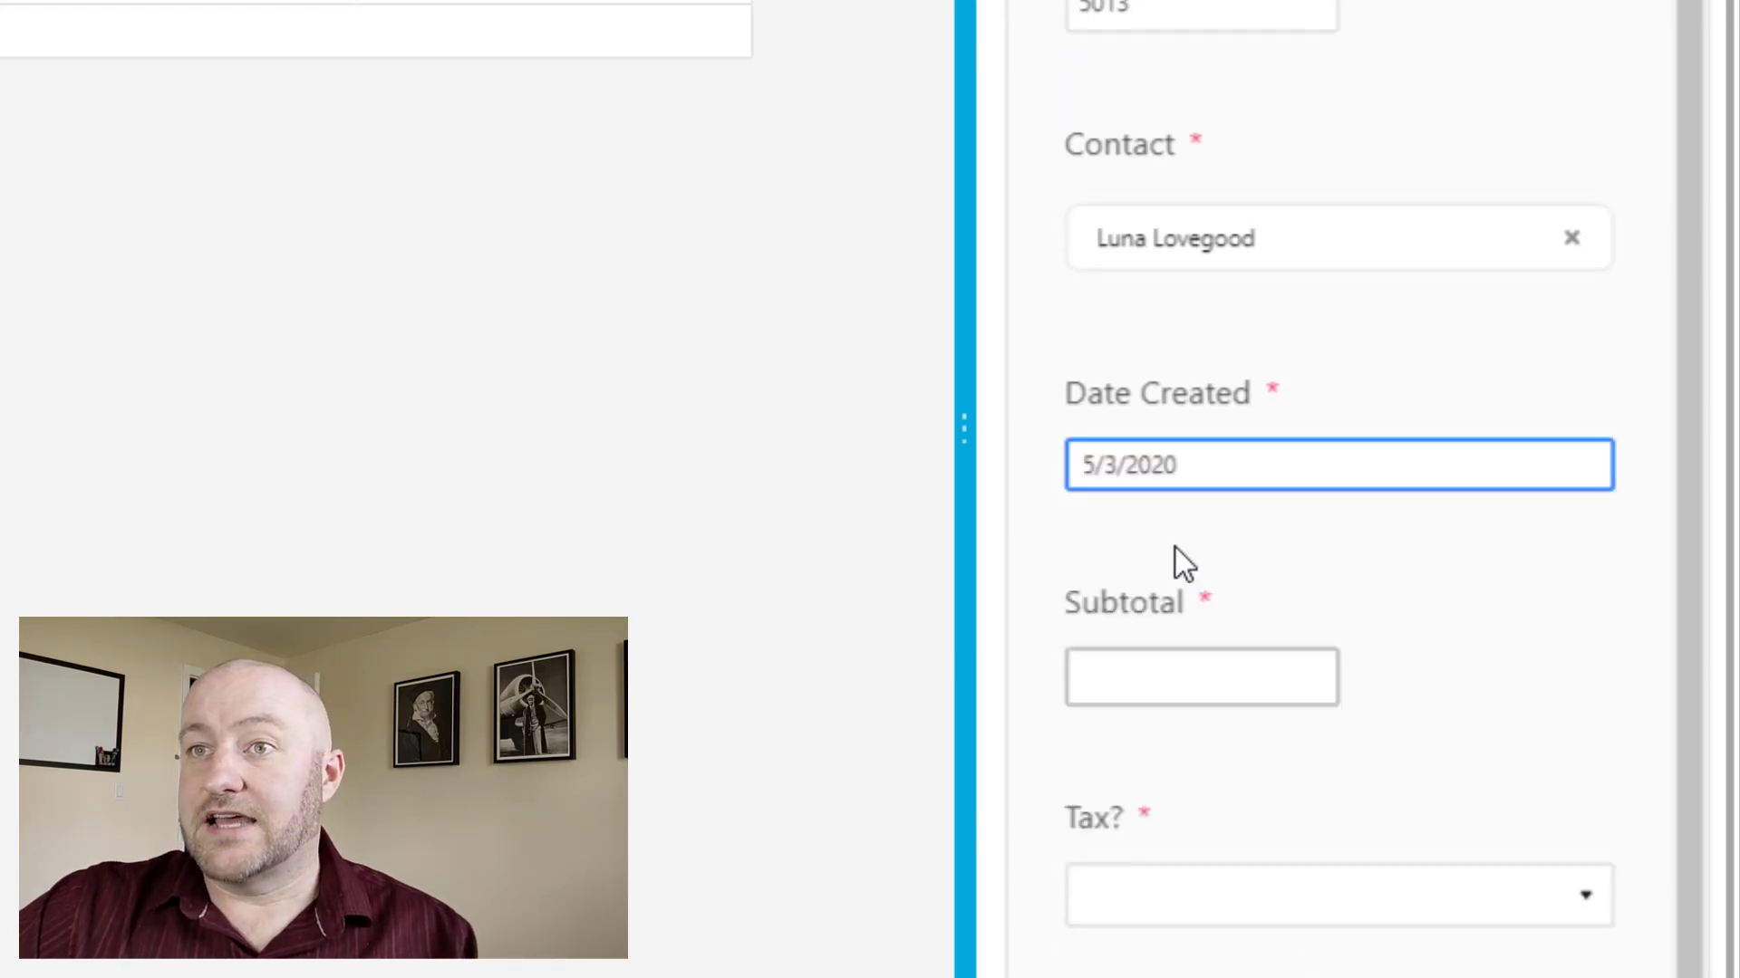
left_click(1135, 676)
type("5,000")
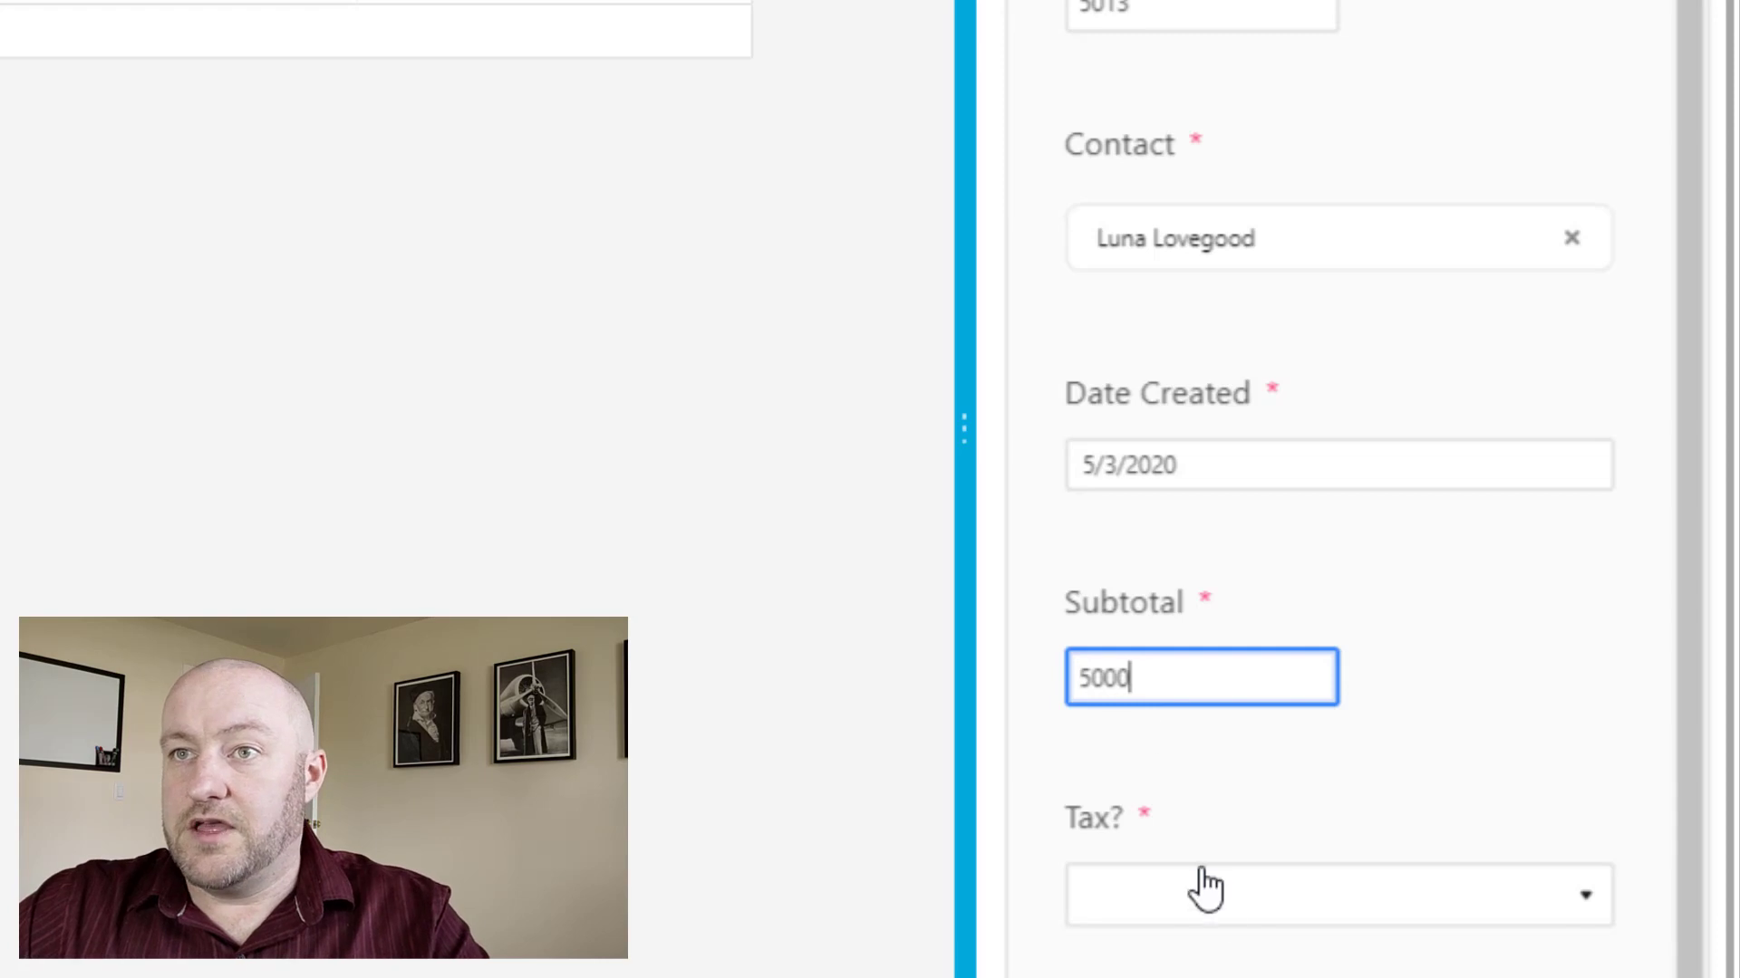
- Set Tax? to Yes, enter a tax of 100 and submit the invoice form
left_click(1205, 885)
scroll(1208, 943, "down", 2)
left_click(1146, 961)
left_click(1146, 960)
scroll(1147, 961, "down", 2)
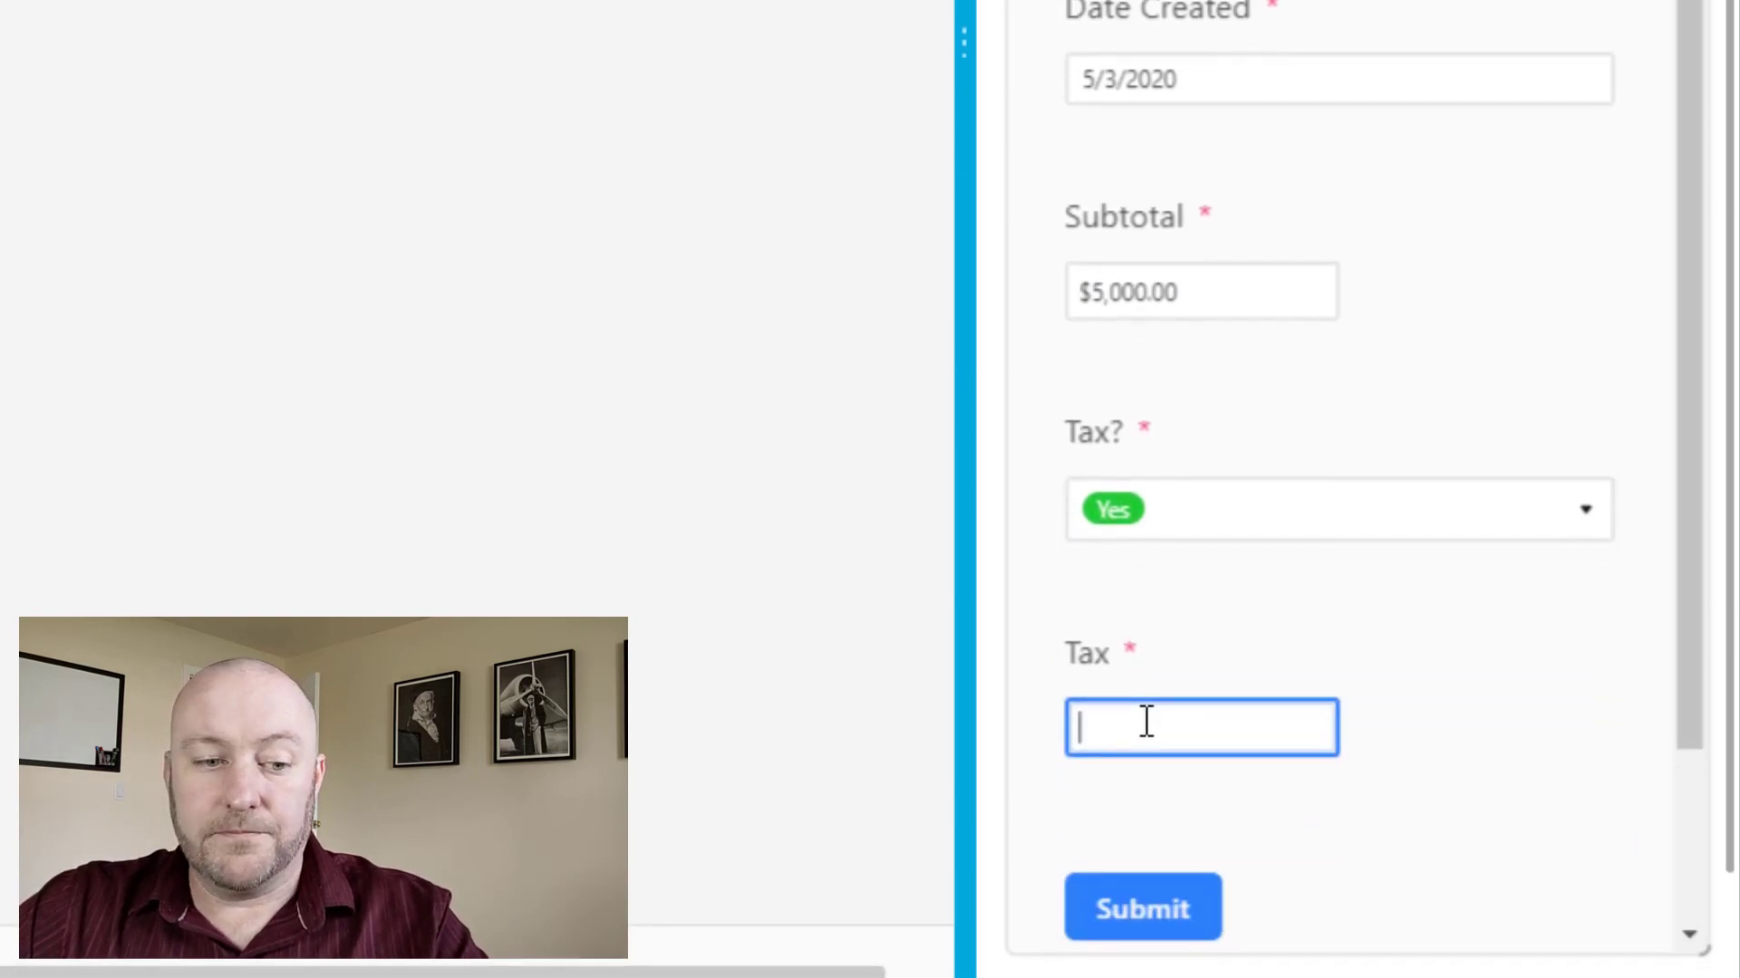
type("100")
left_click(1174, 928)
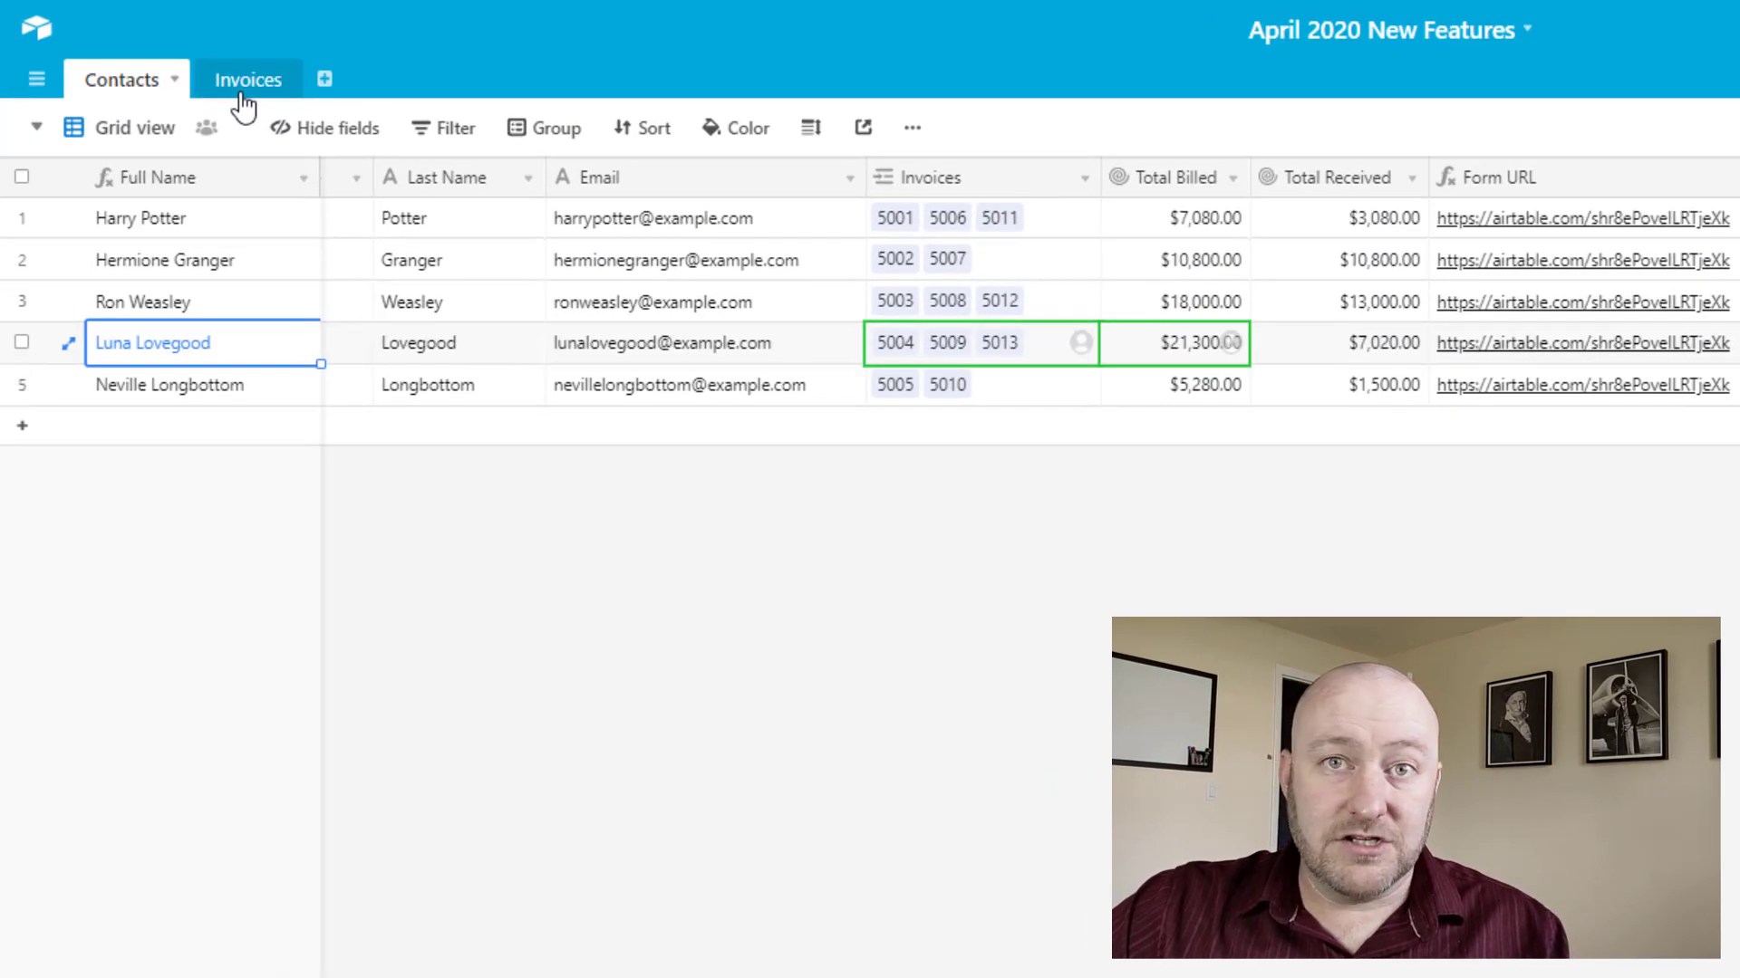
- Check the newly submitted invoice in the Invoices table and return to the Contacts table
left_click(243, 107)
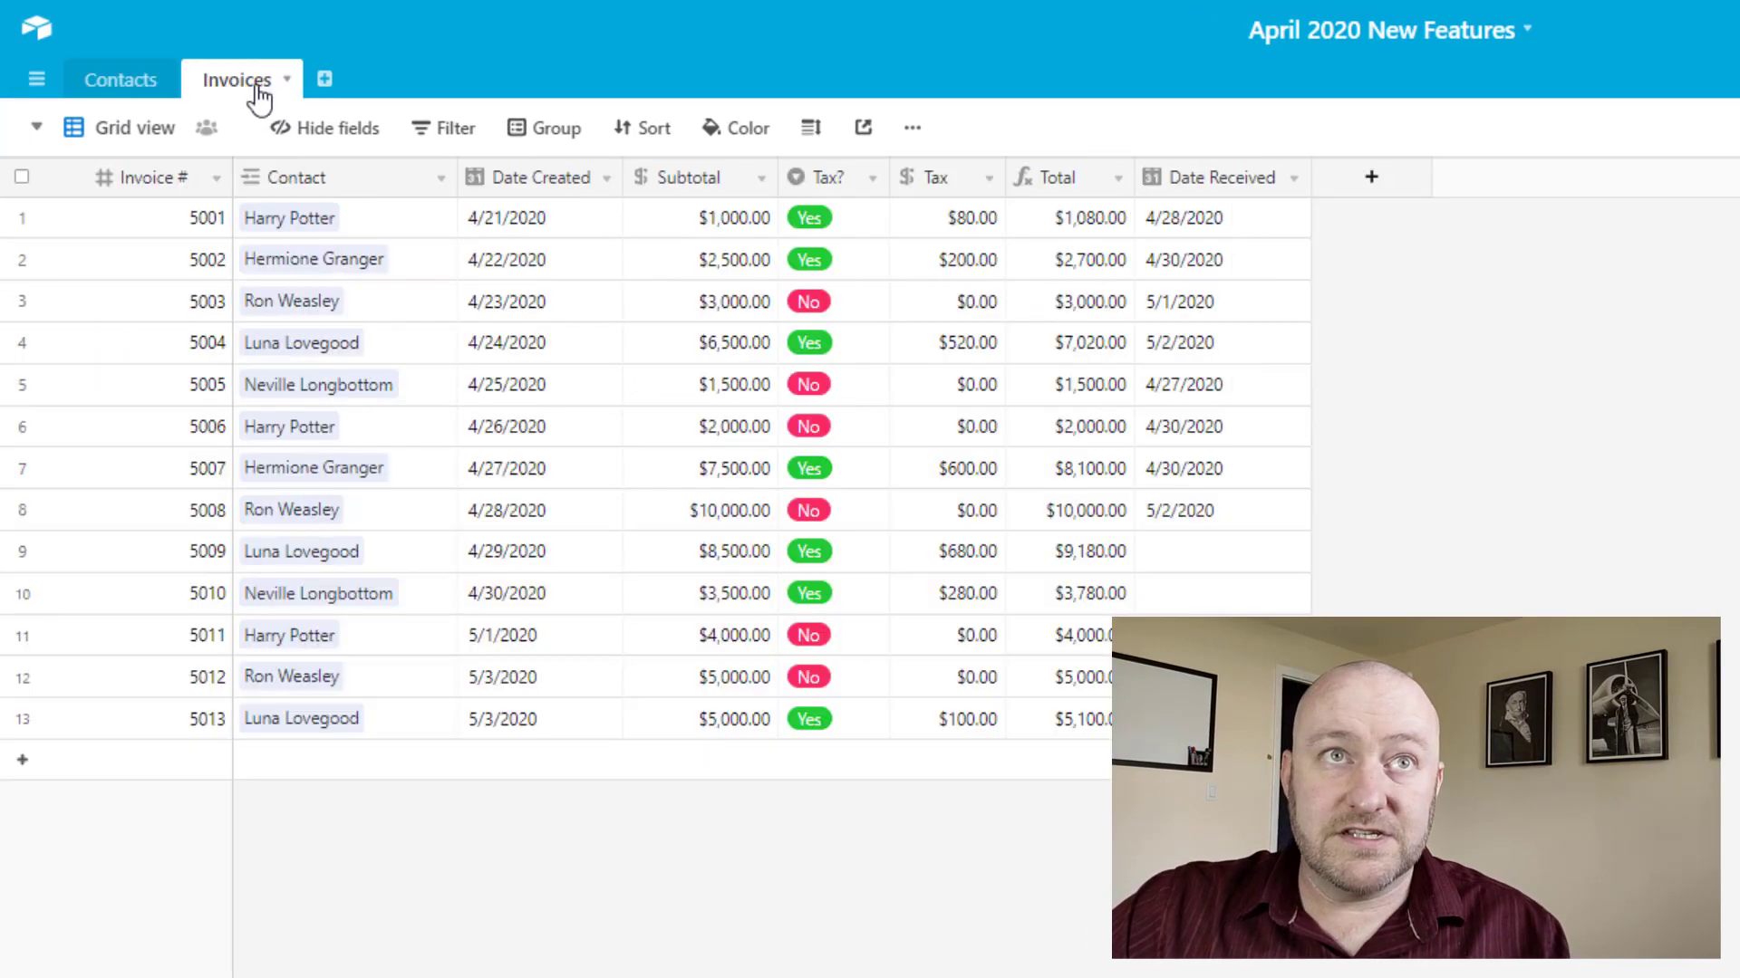
left_click(132, 728)
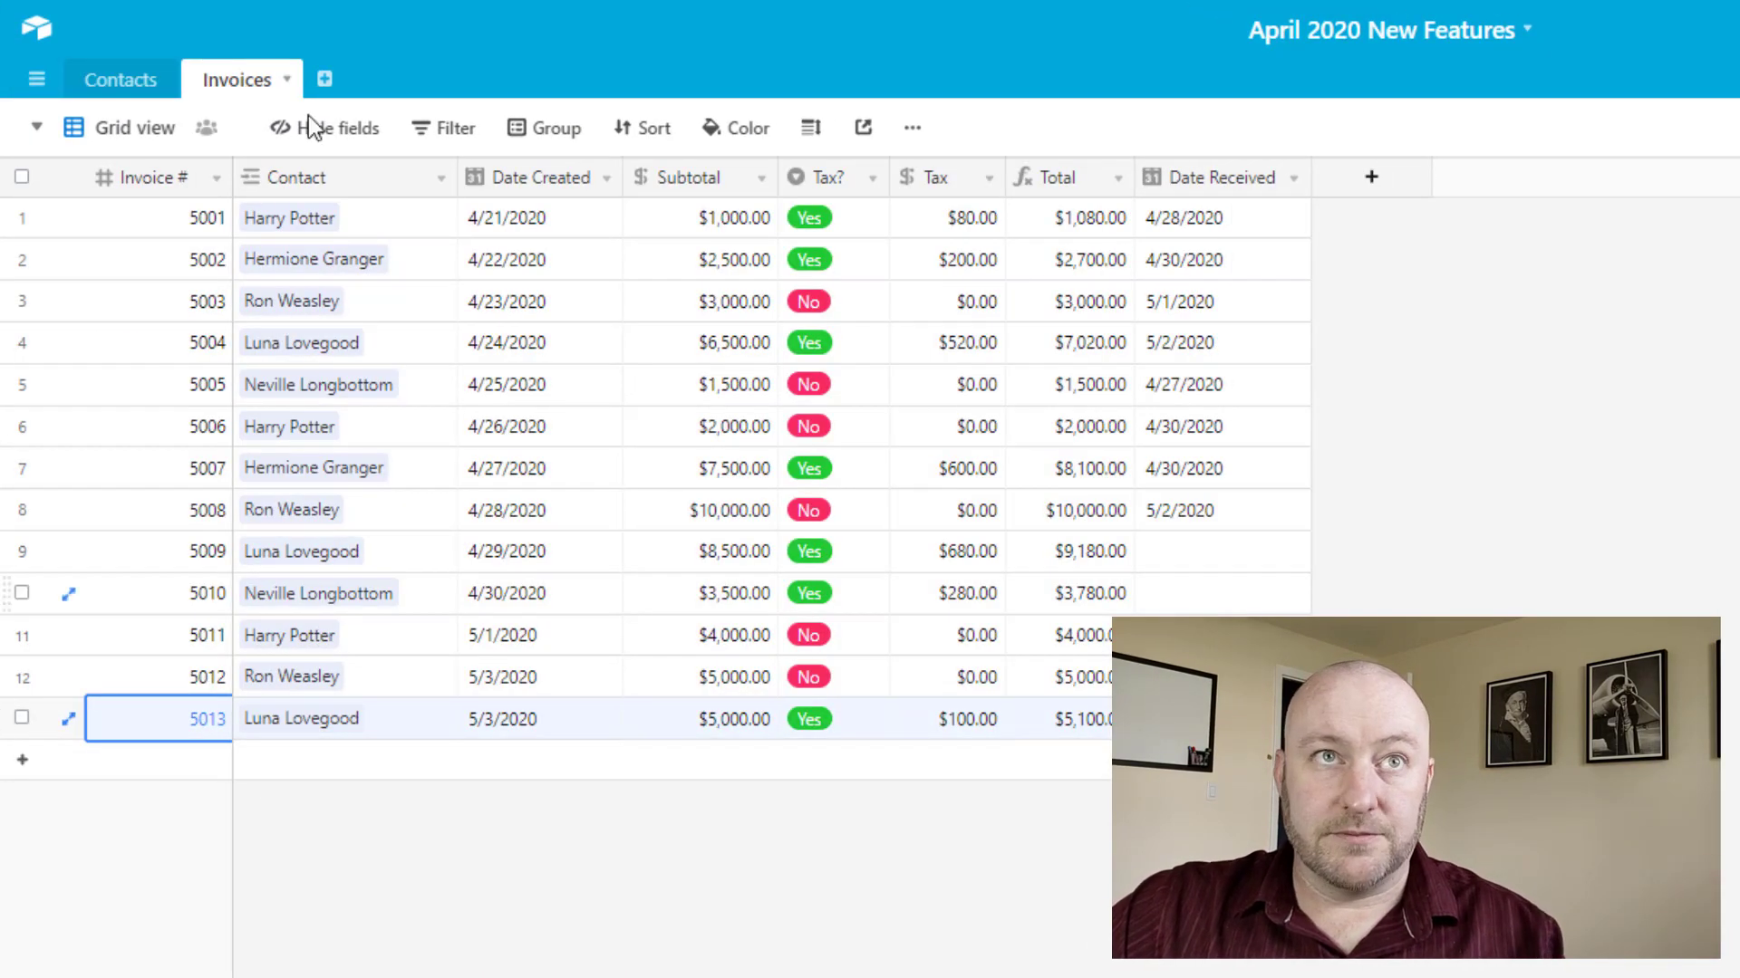
left_click(122, 86)
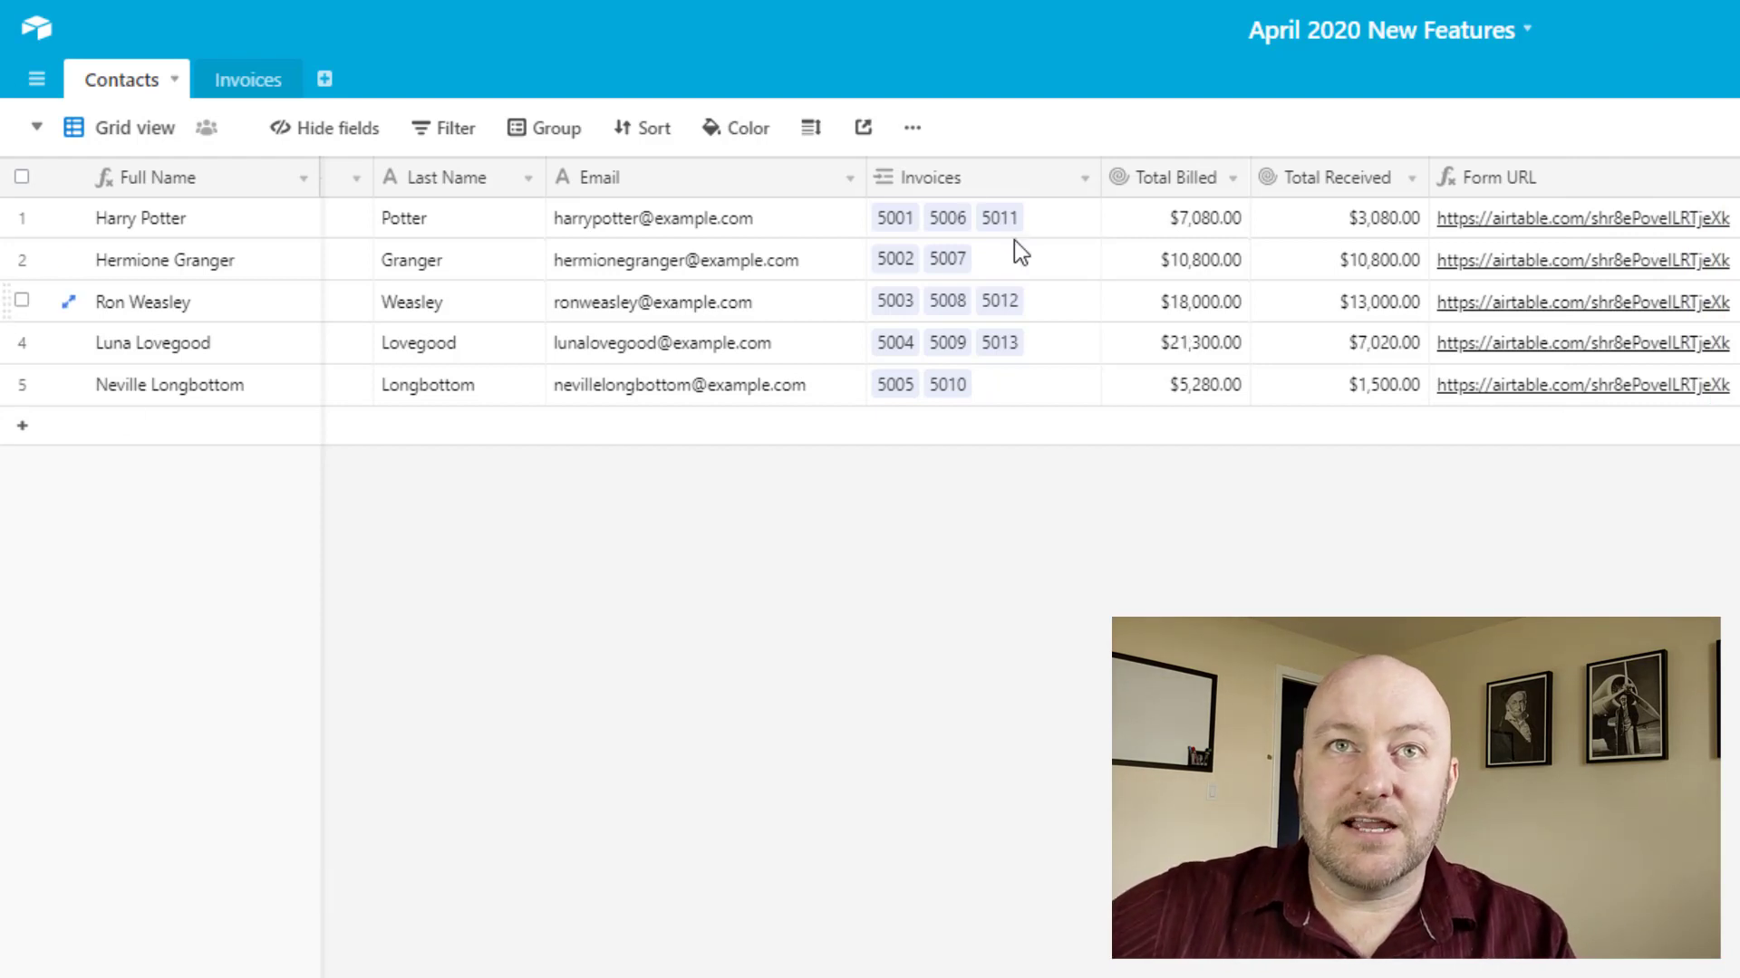
- Compare the available field options, including edit permissions, for the Invoices and Total Billed fields
right_click(986, 181)
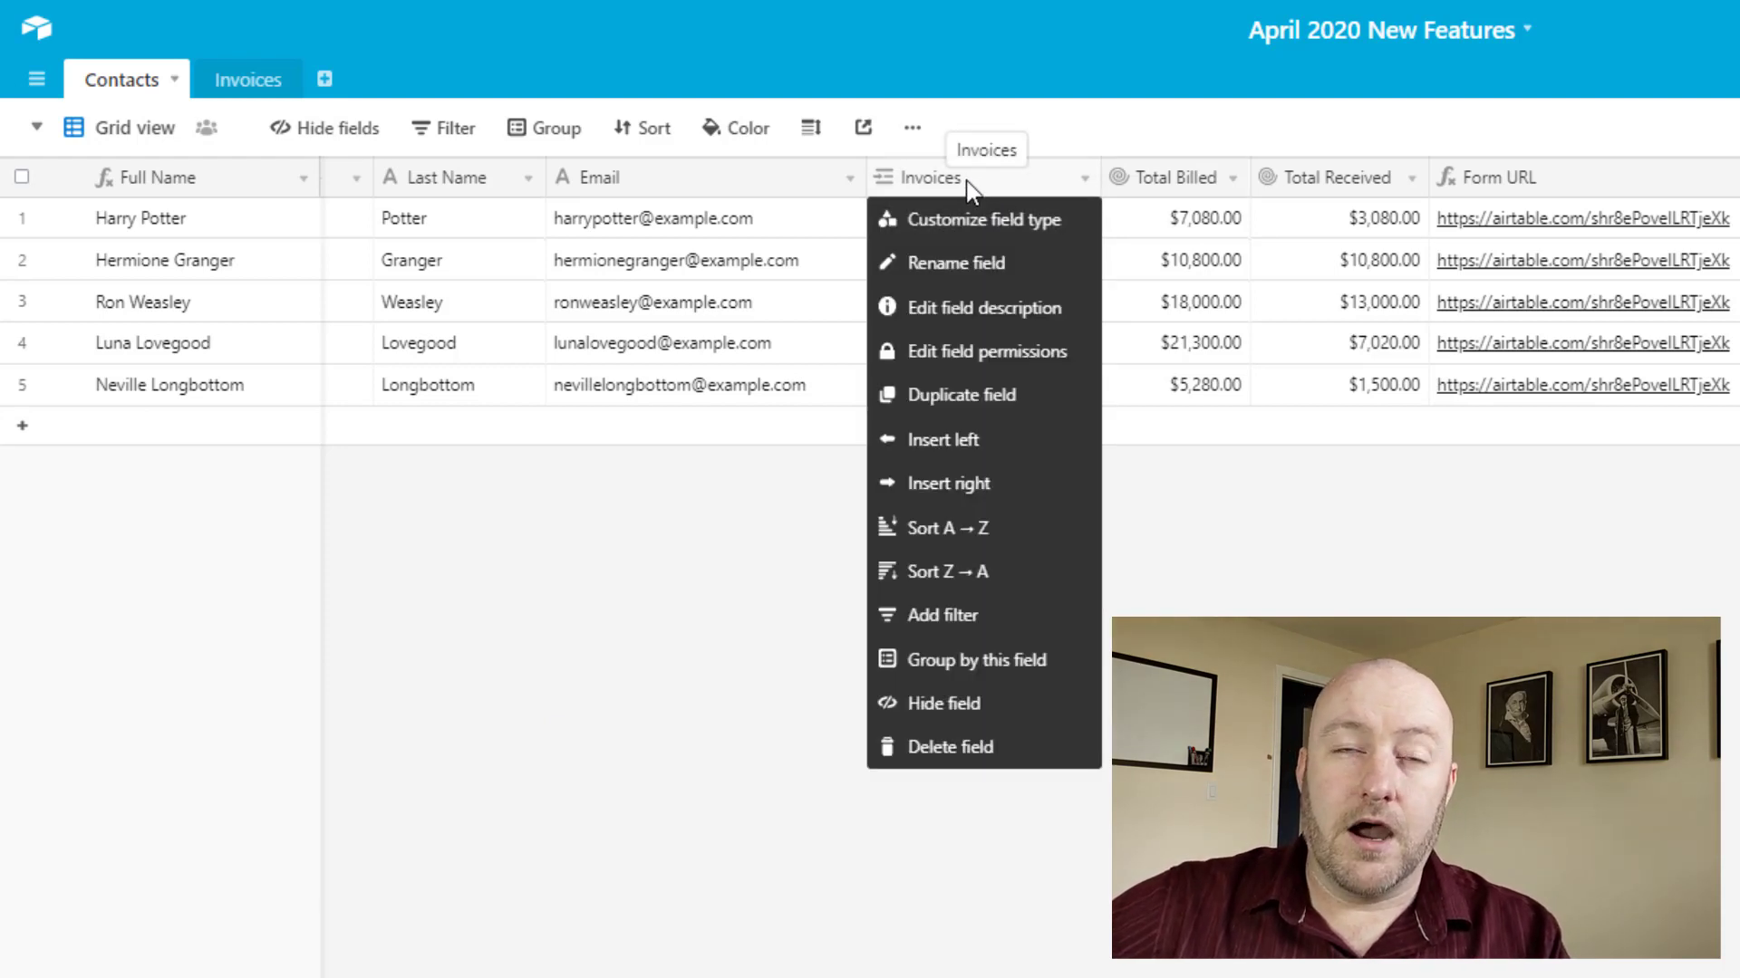
left_click(1100, 179)
left_click(1234, 186)
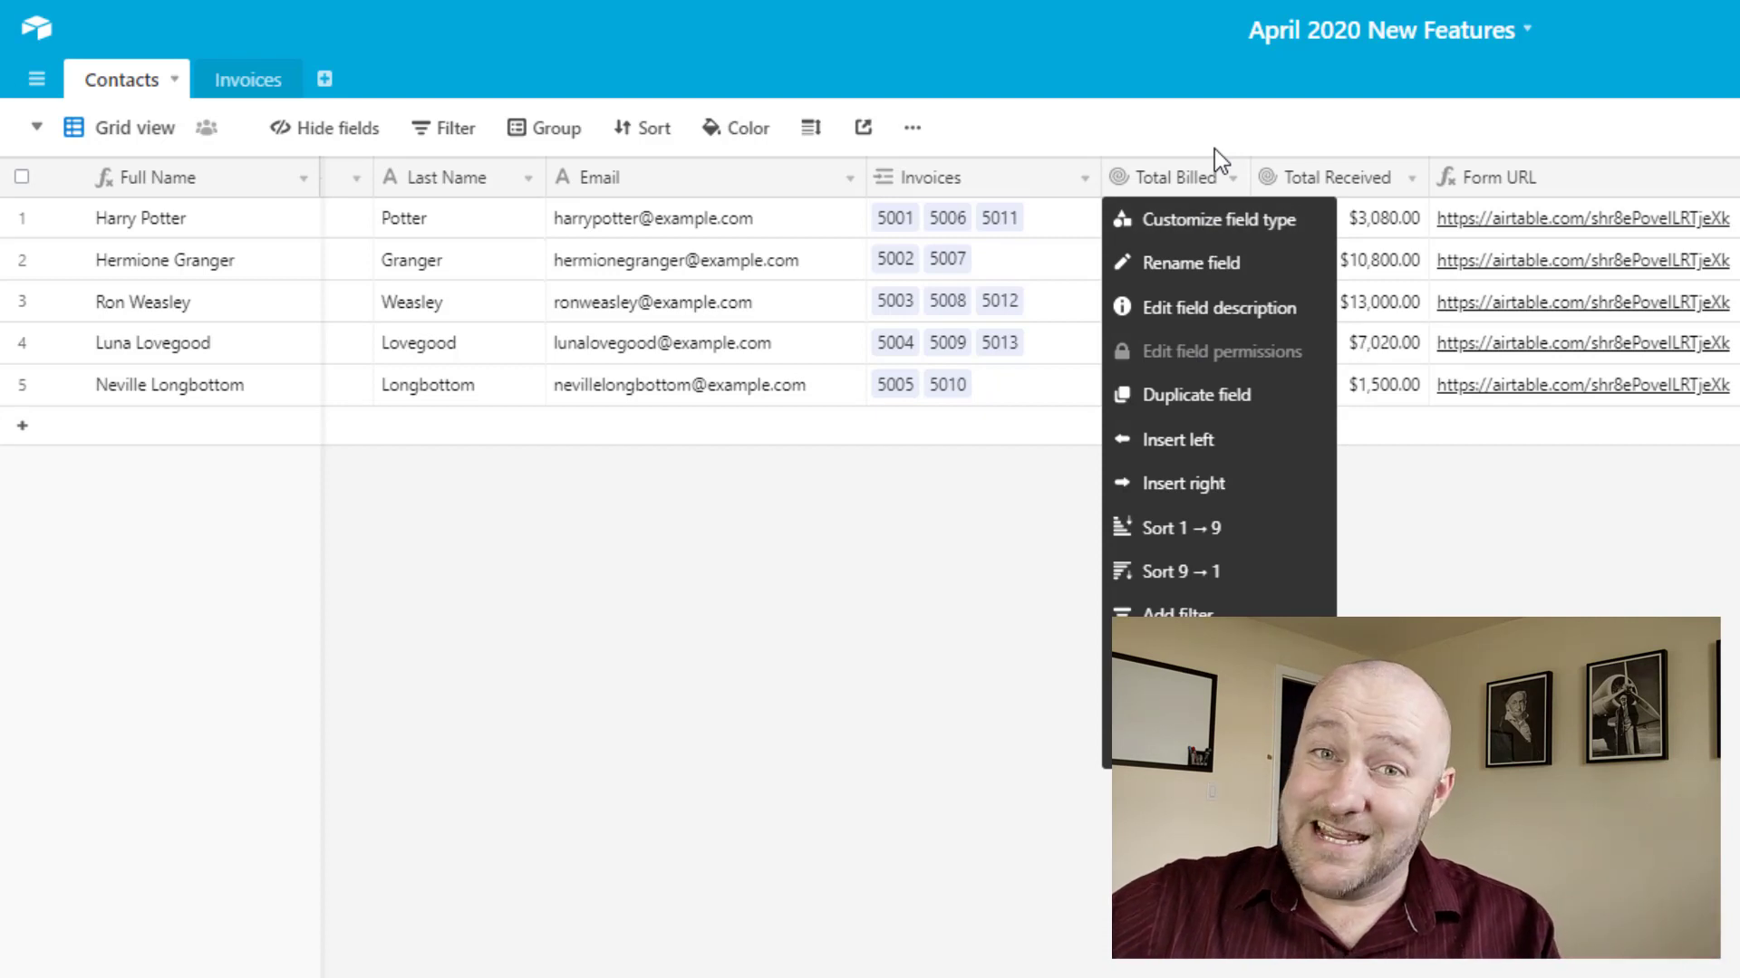
key("Escape")
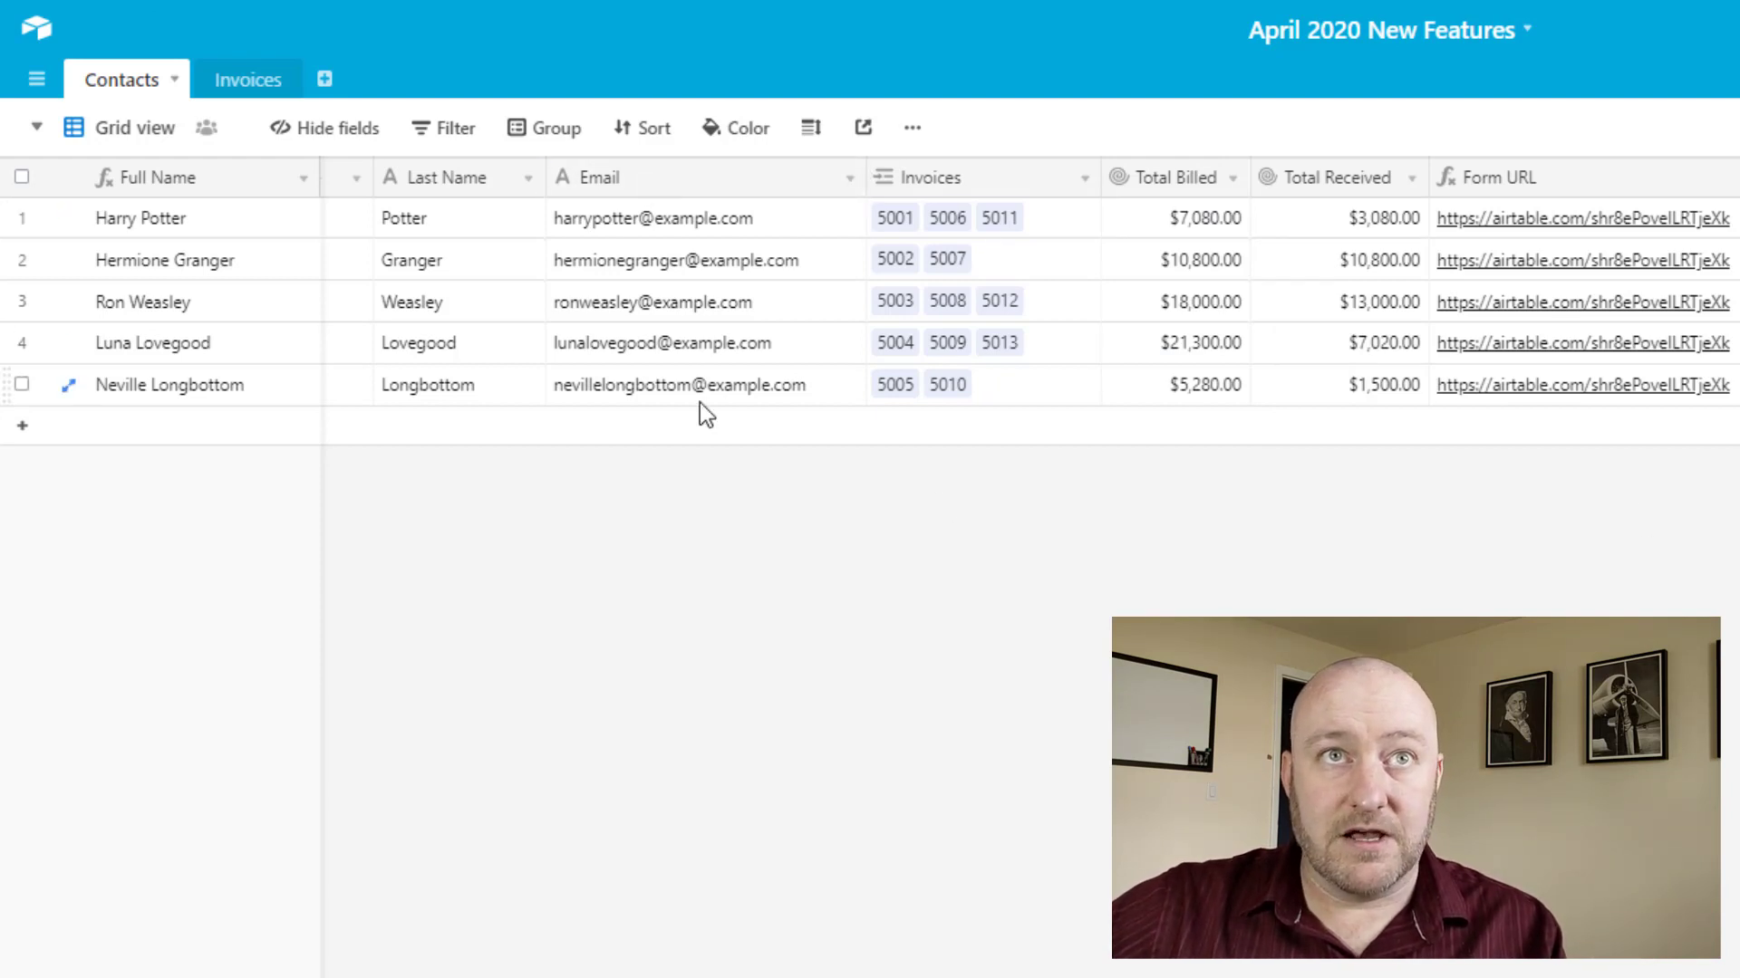
- Restrict editing of the Email field to Nobody, while allowing it to be set in records created through forms
left_click(848, 179)
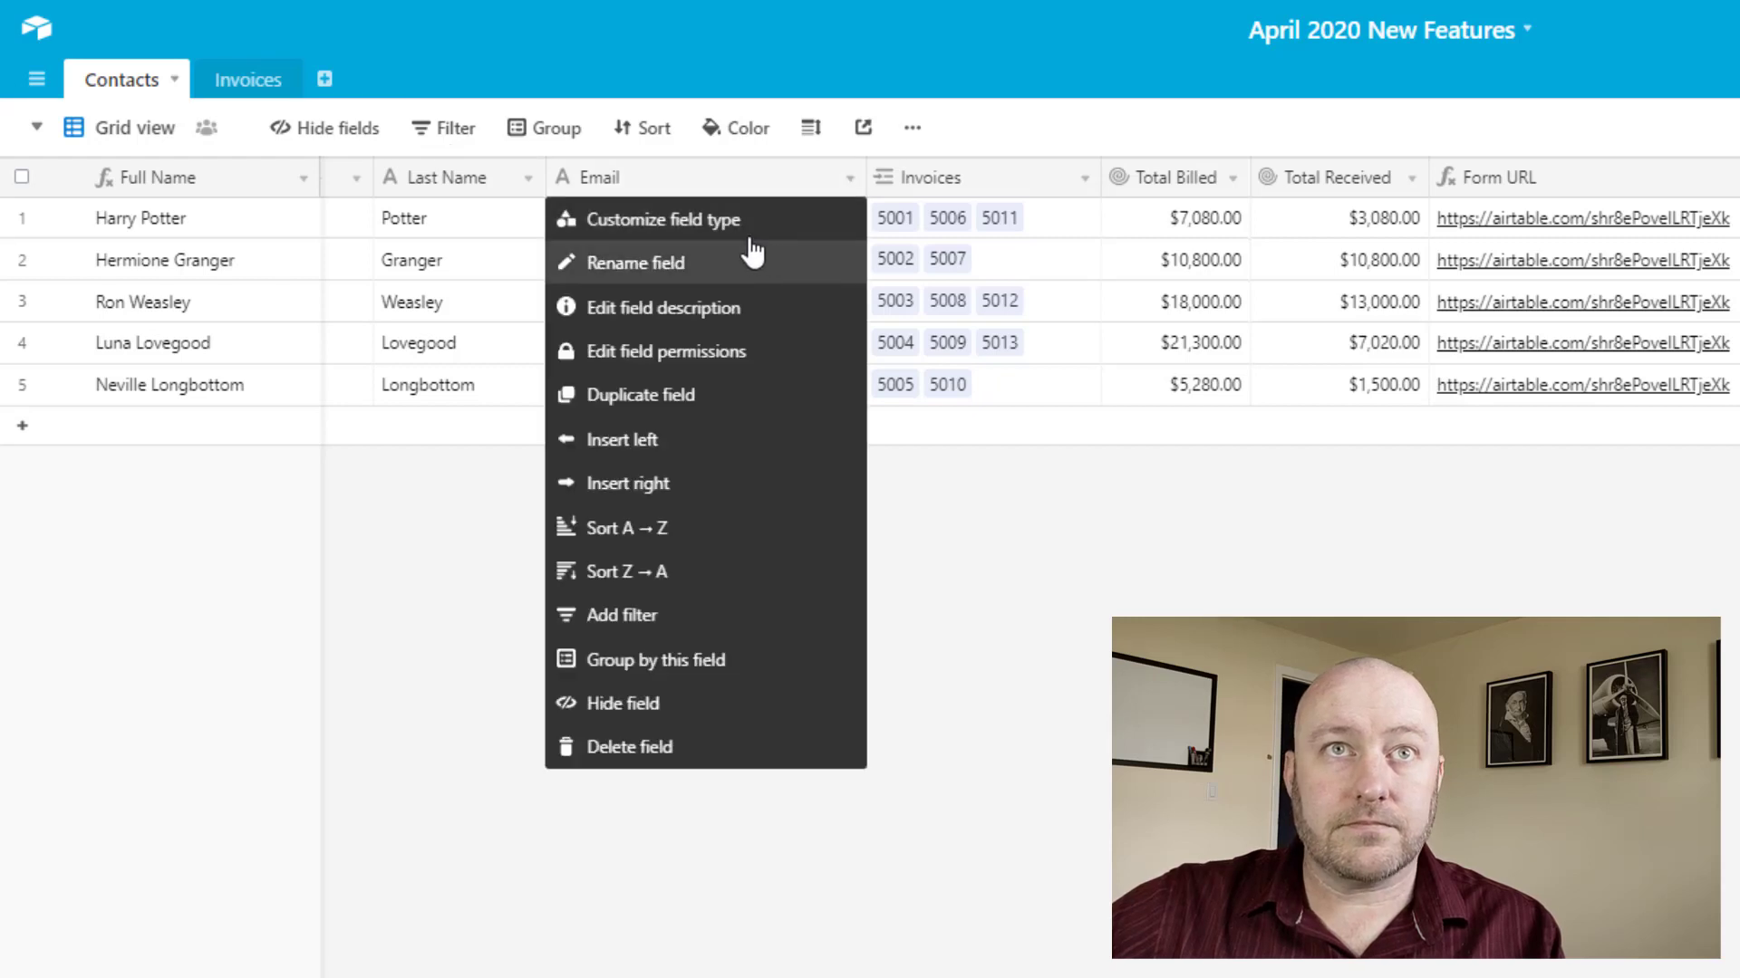
left_click(682, 363)
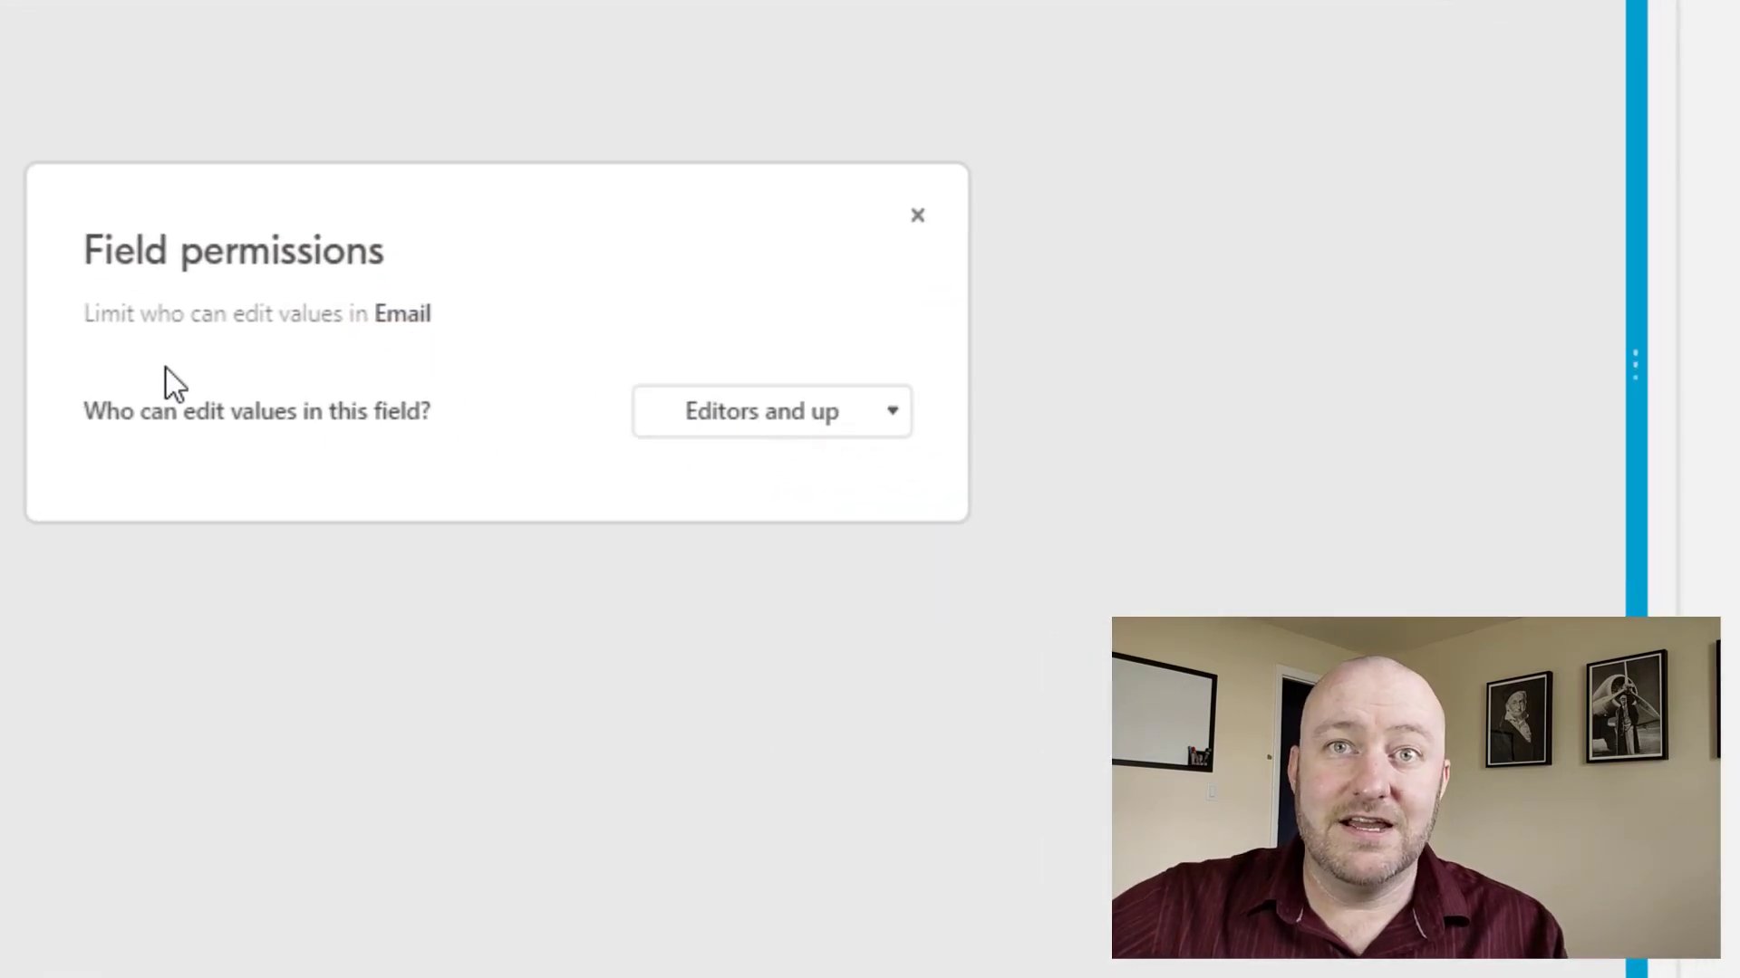
left_click(739, 433)
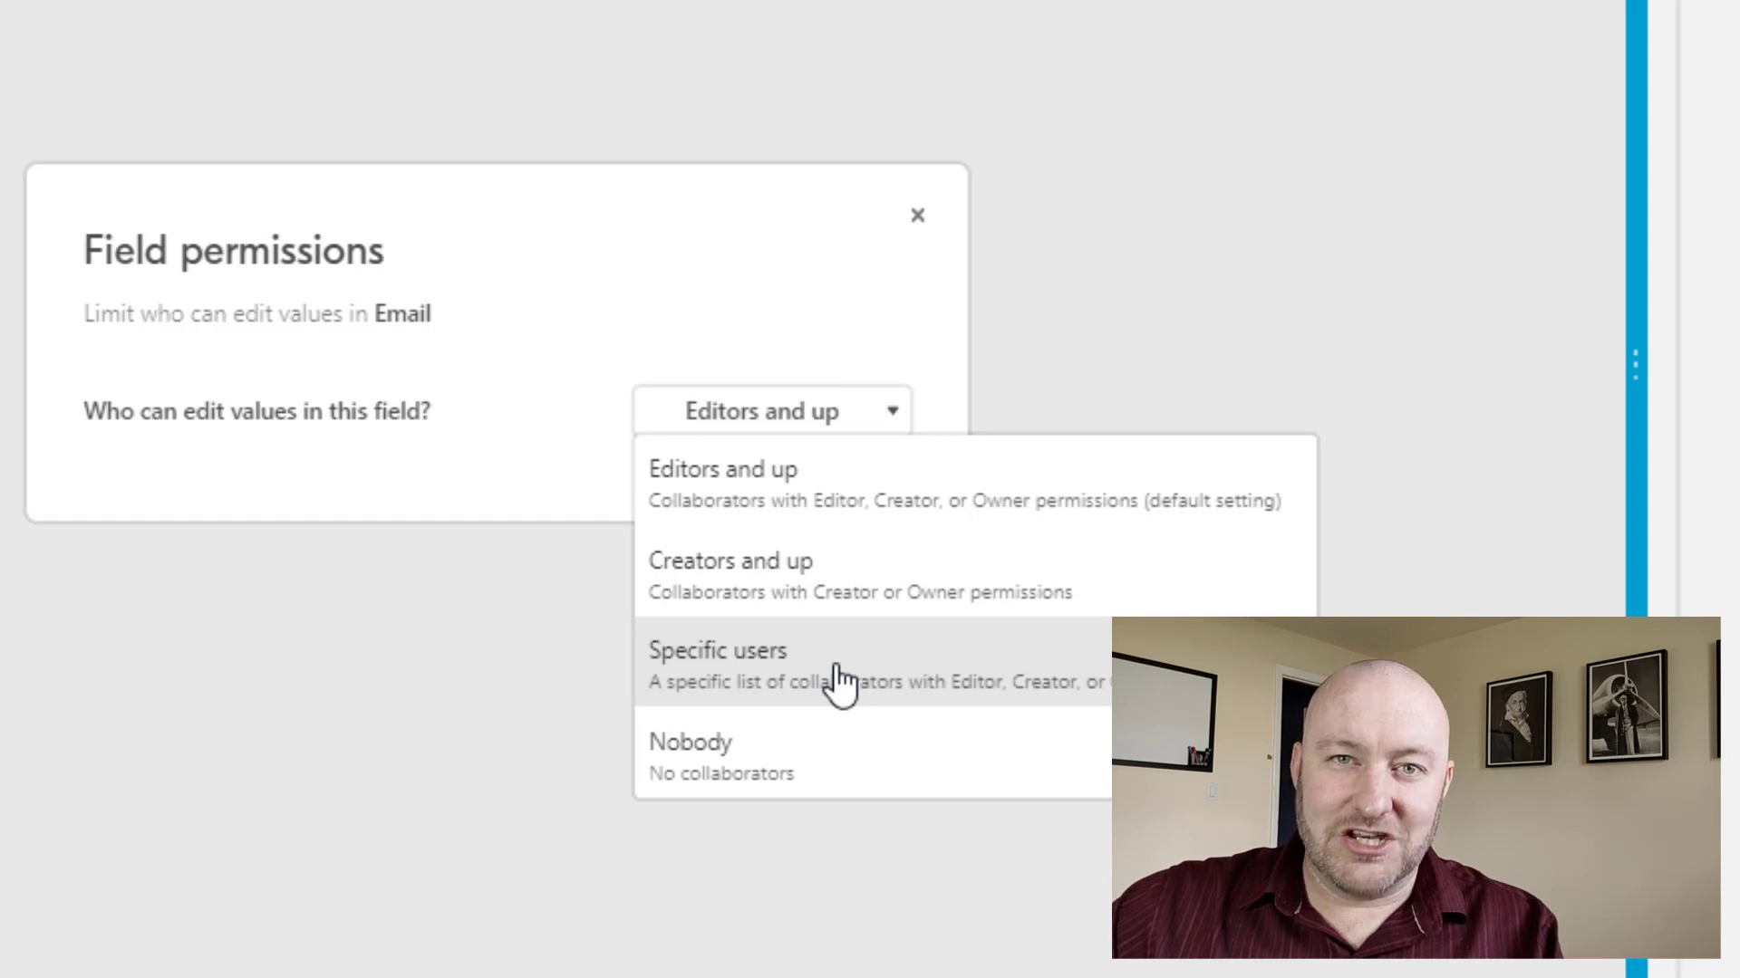
left_click(751, 751)
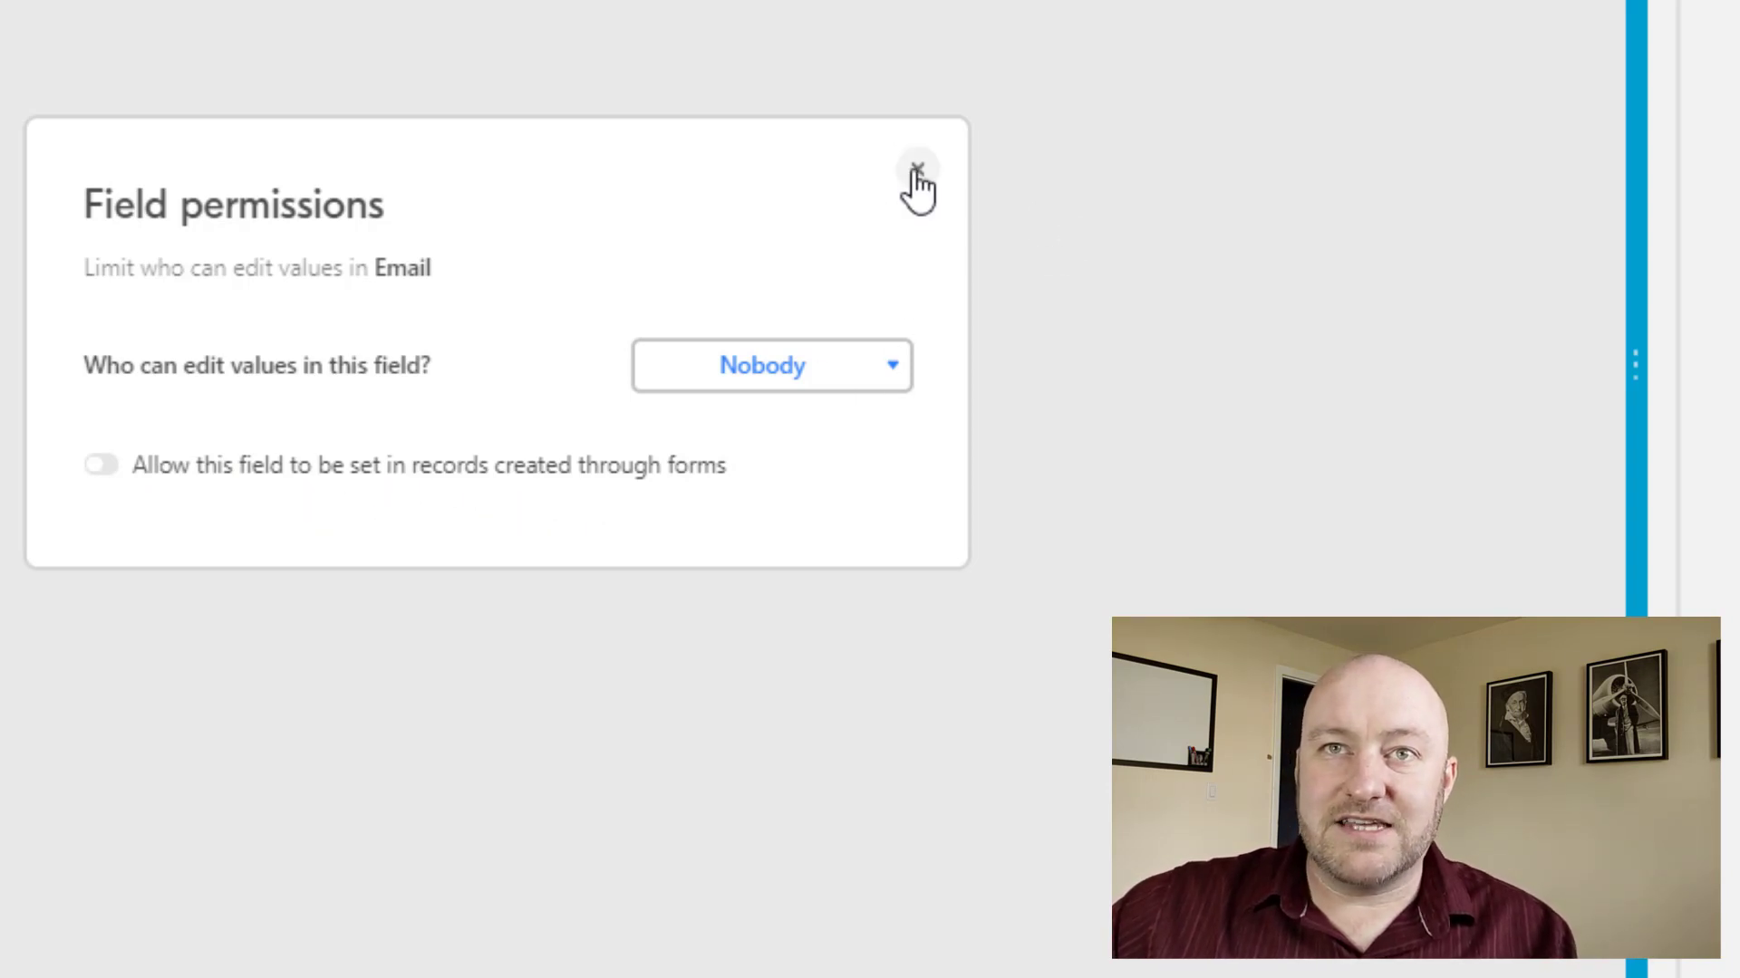
left_click(107, 465)
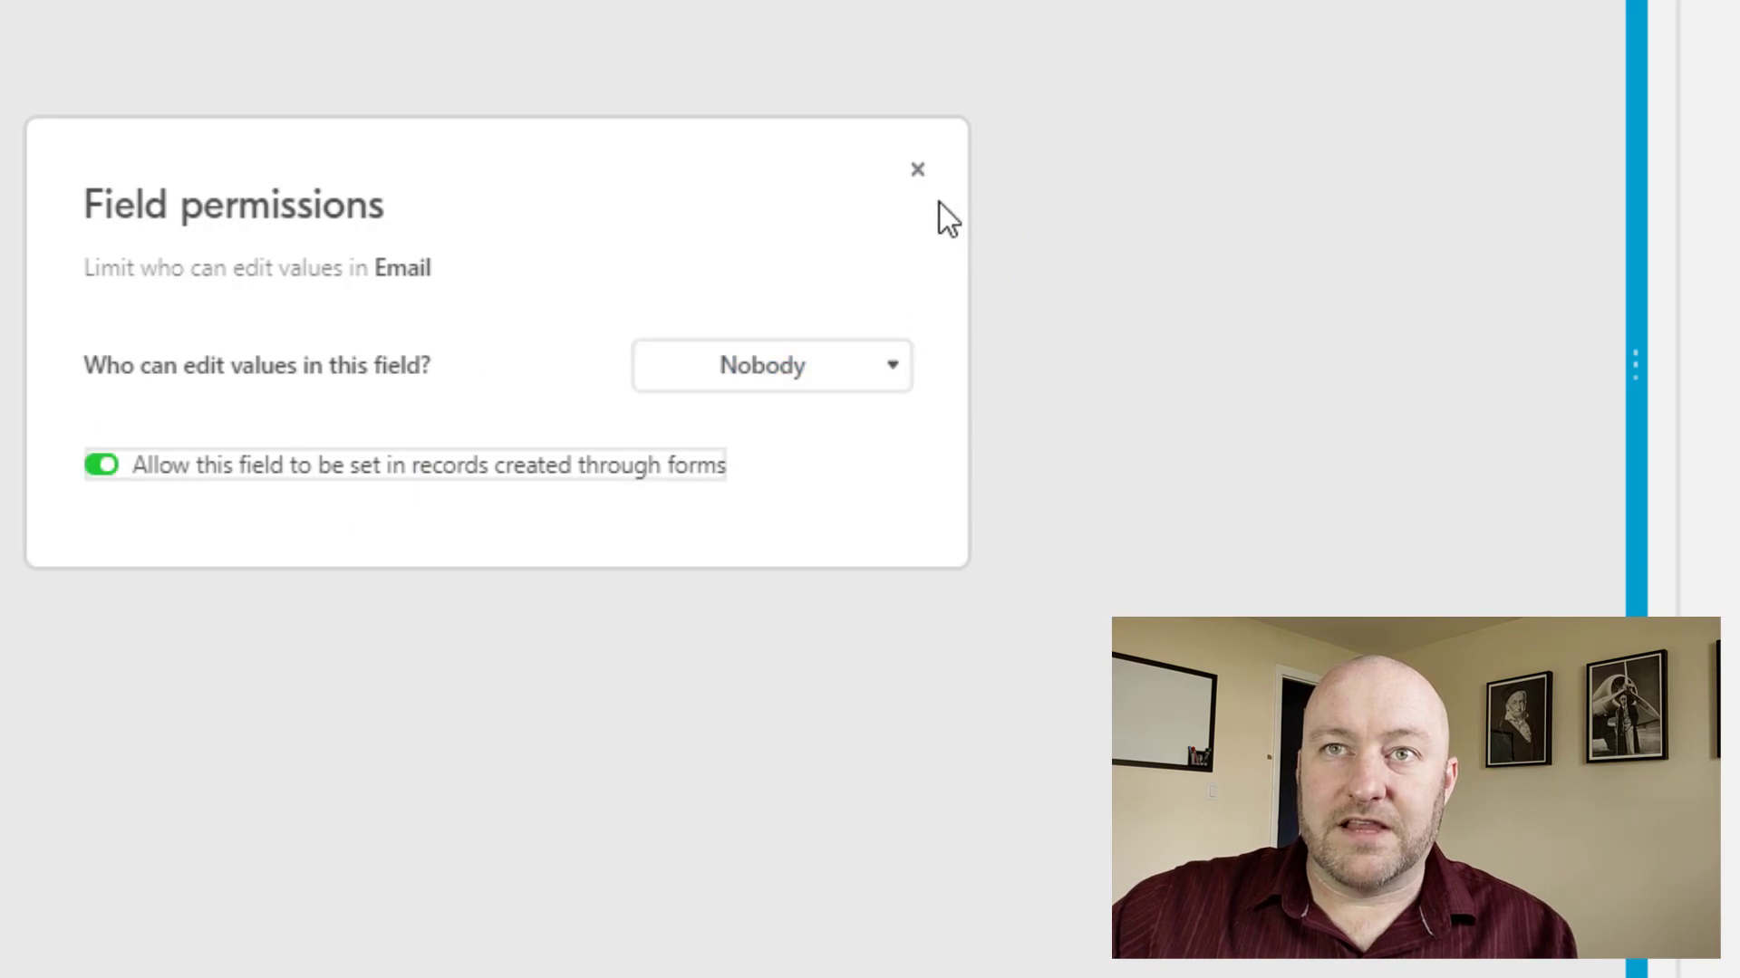
left_click(917, 170)
left_click(294, 195)
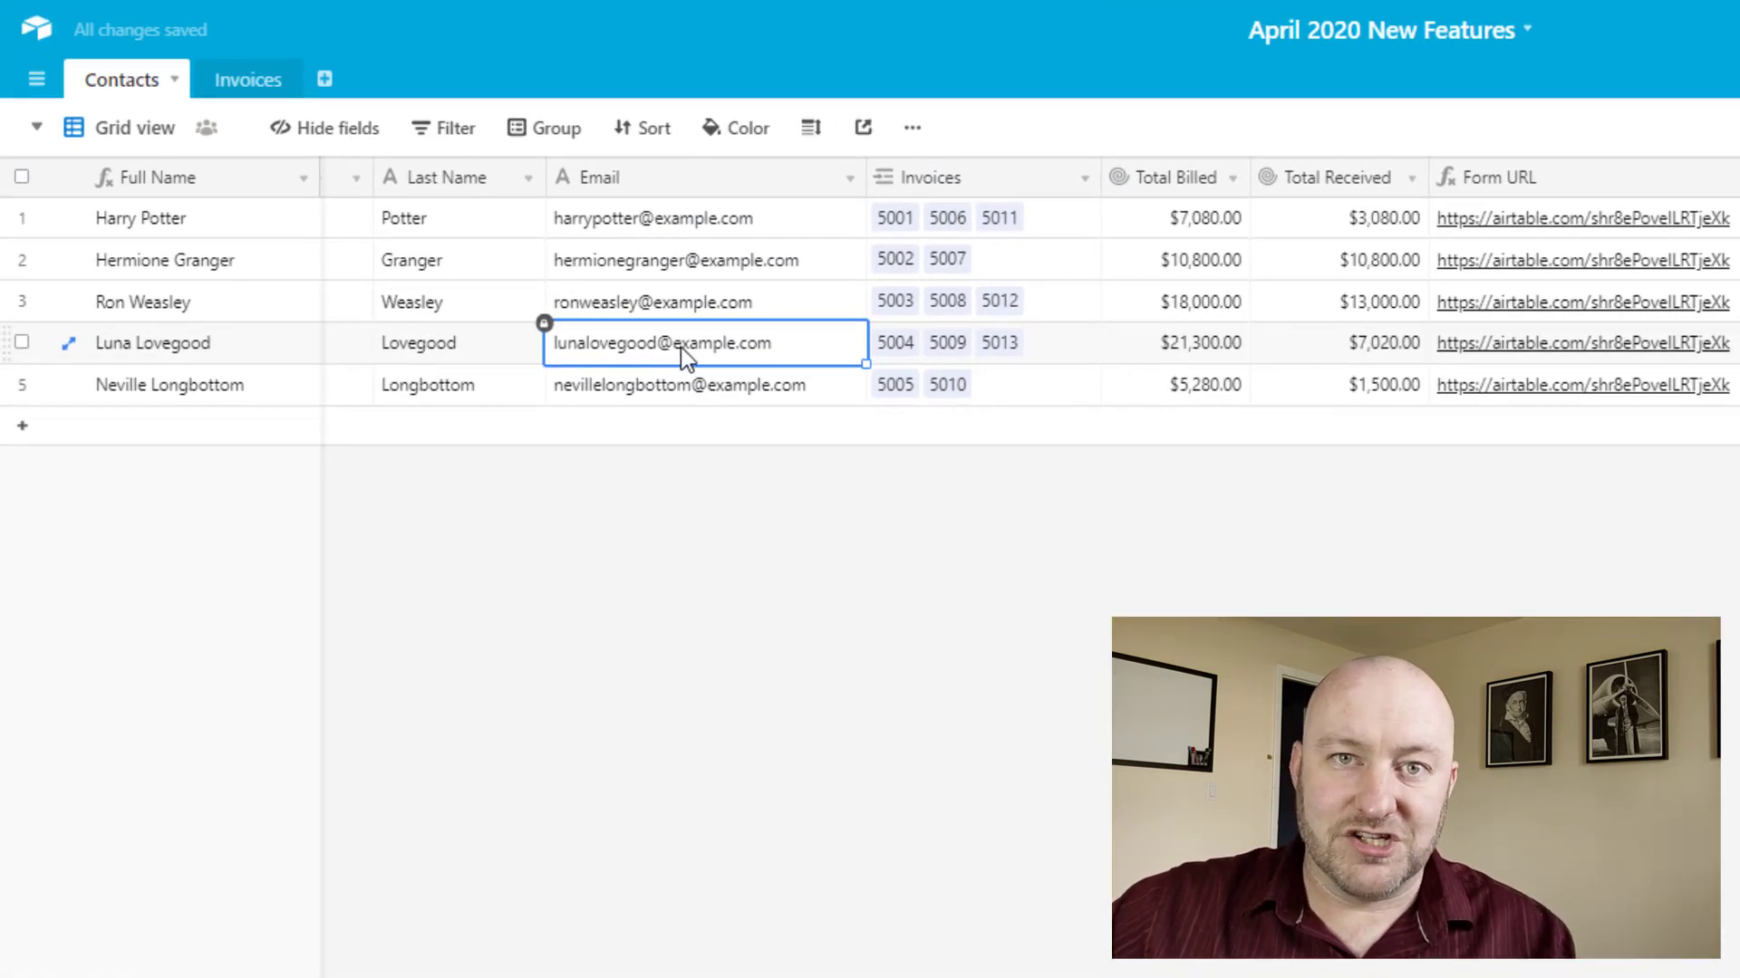
- Inspect several cells in the Email column for the edit lock
left_click(692, 292)
left_click(693, 260)
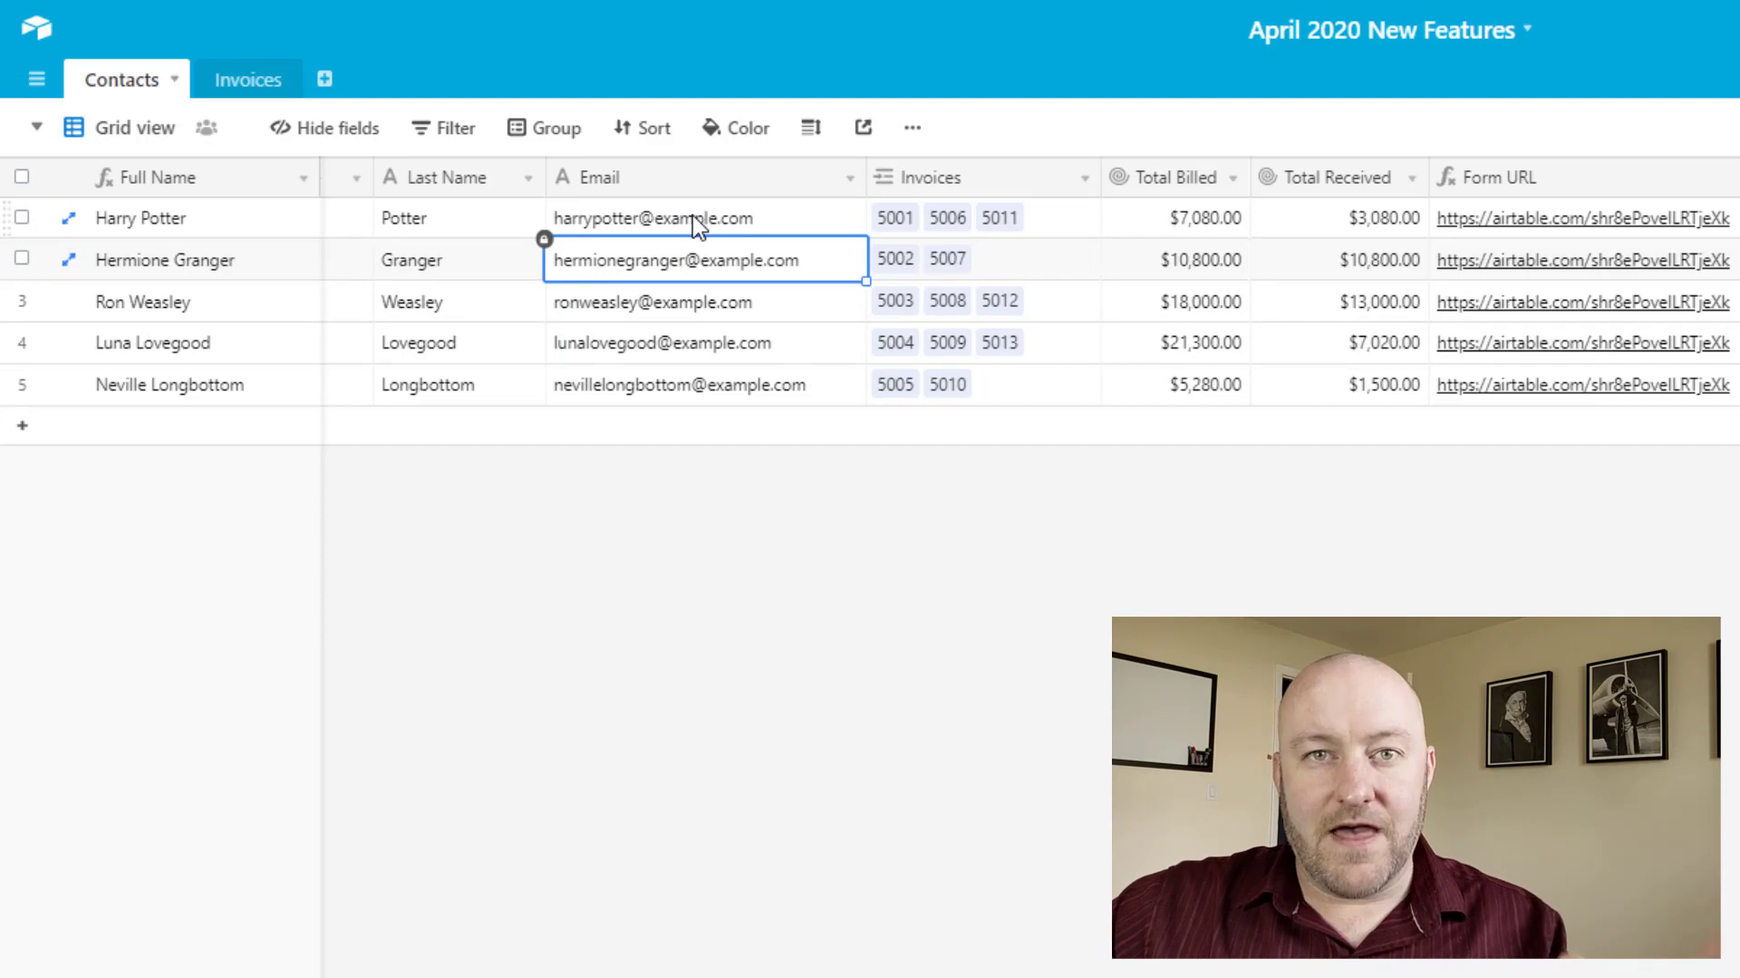
left_click(715, 346)
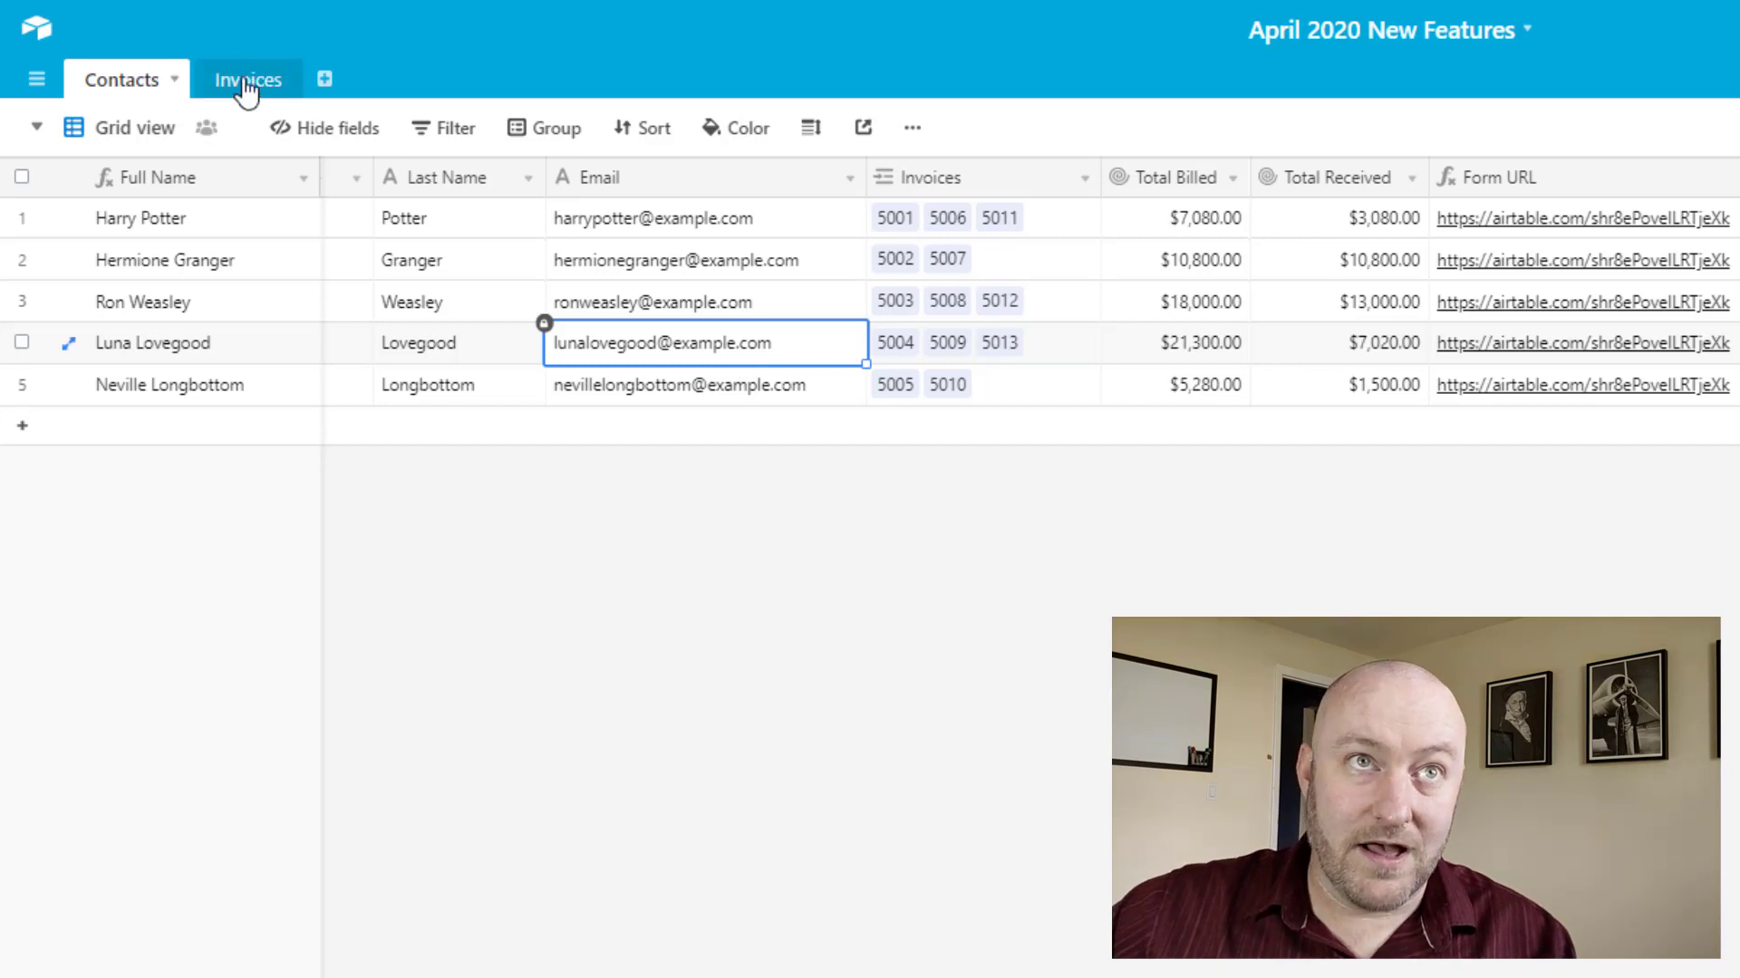
- Open the Contacts table permissions and review who can create and delete records
left_click(127, 80)
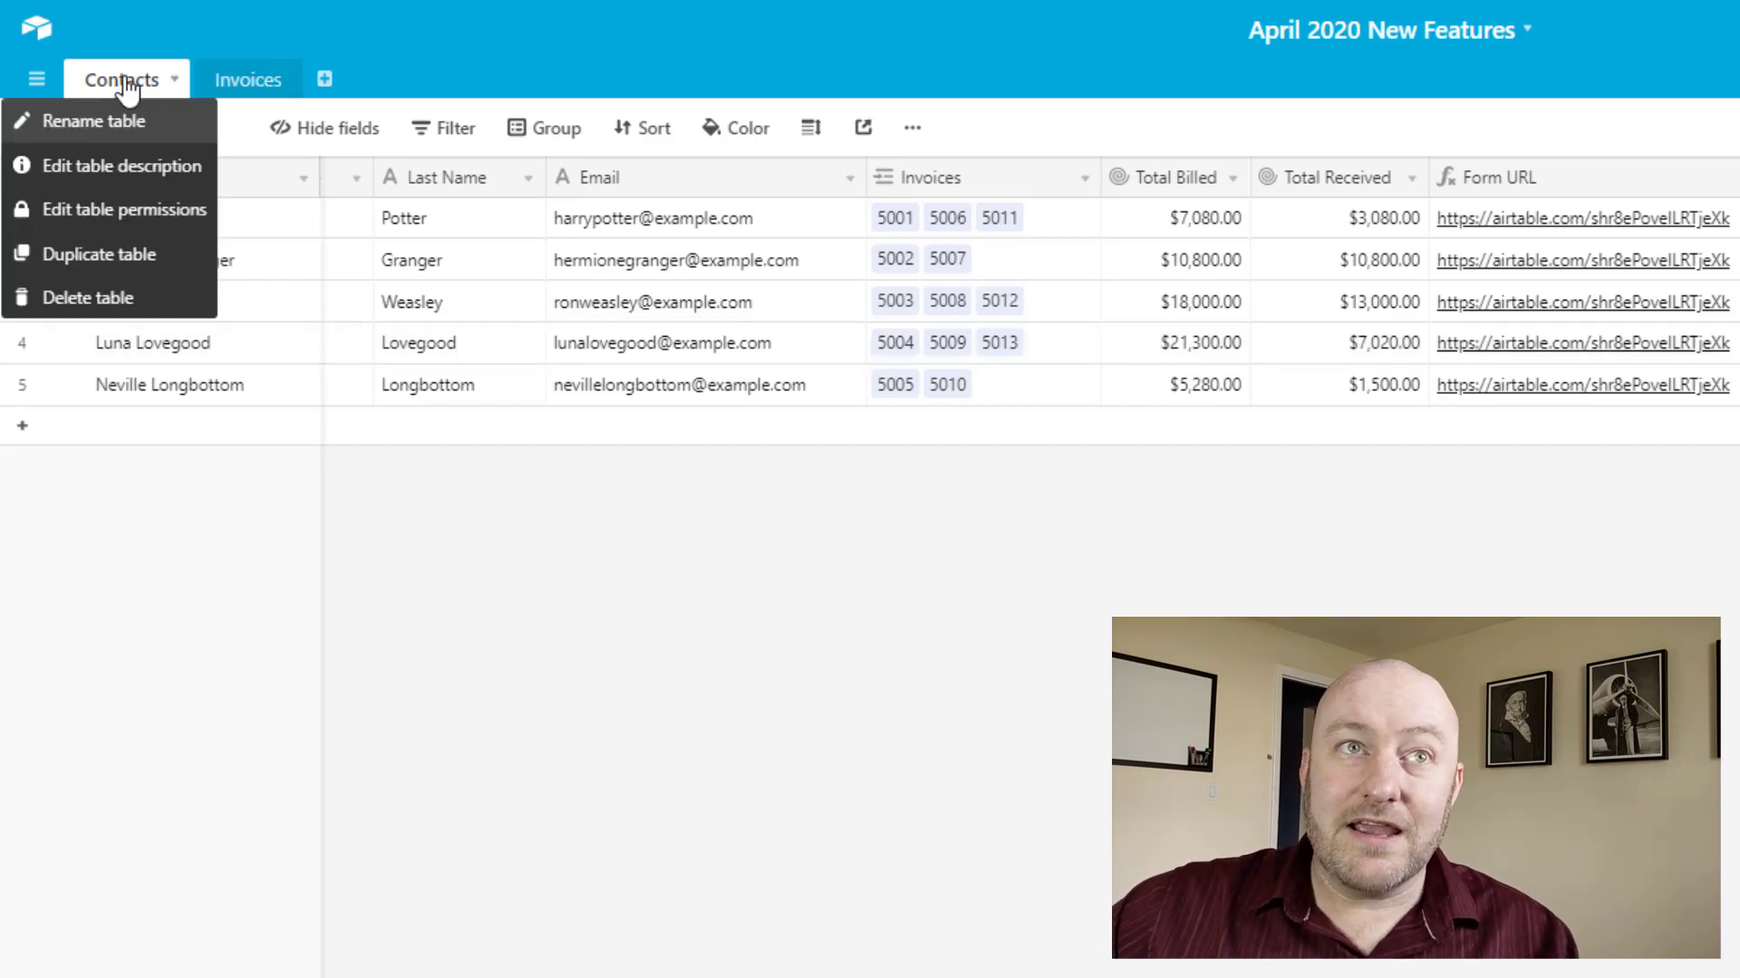
left_click(120, 212)
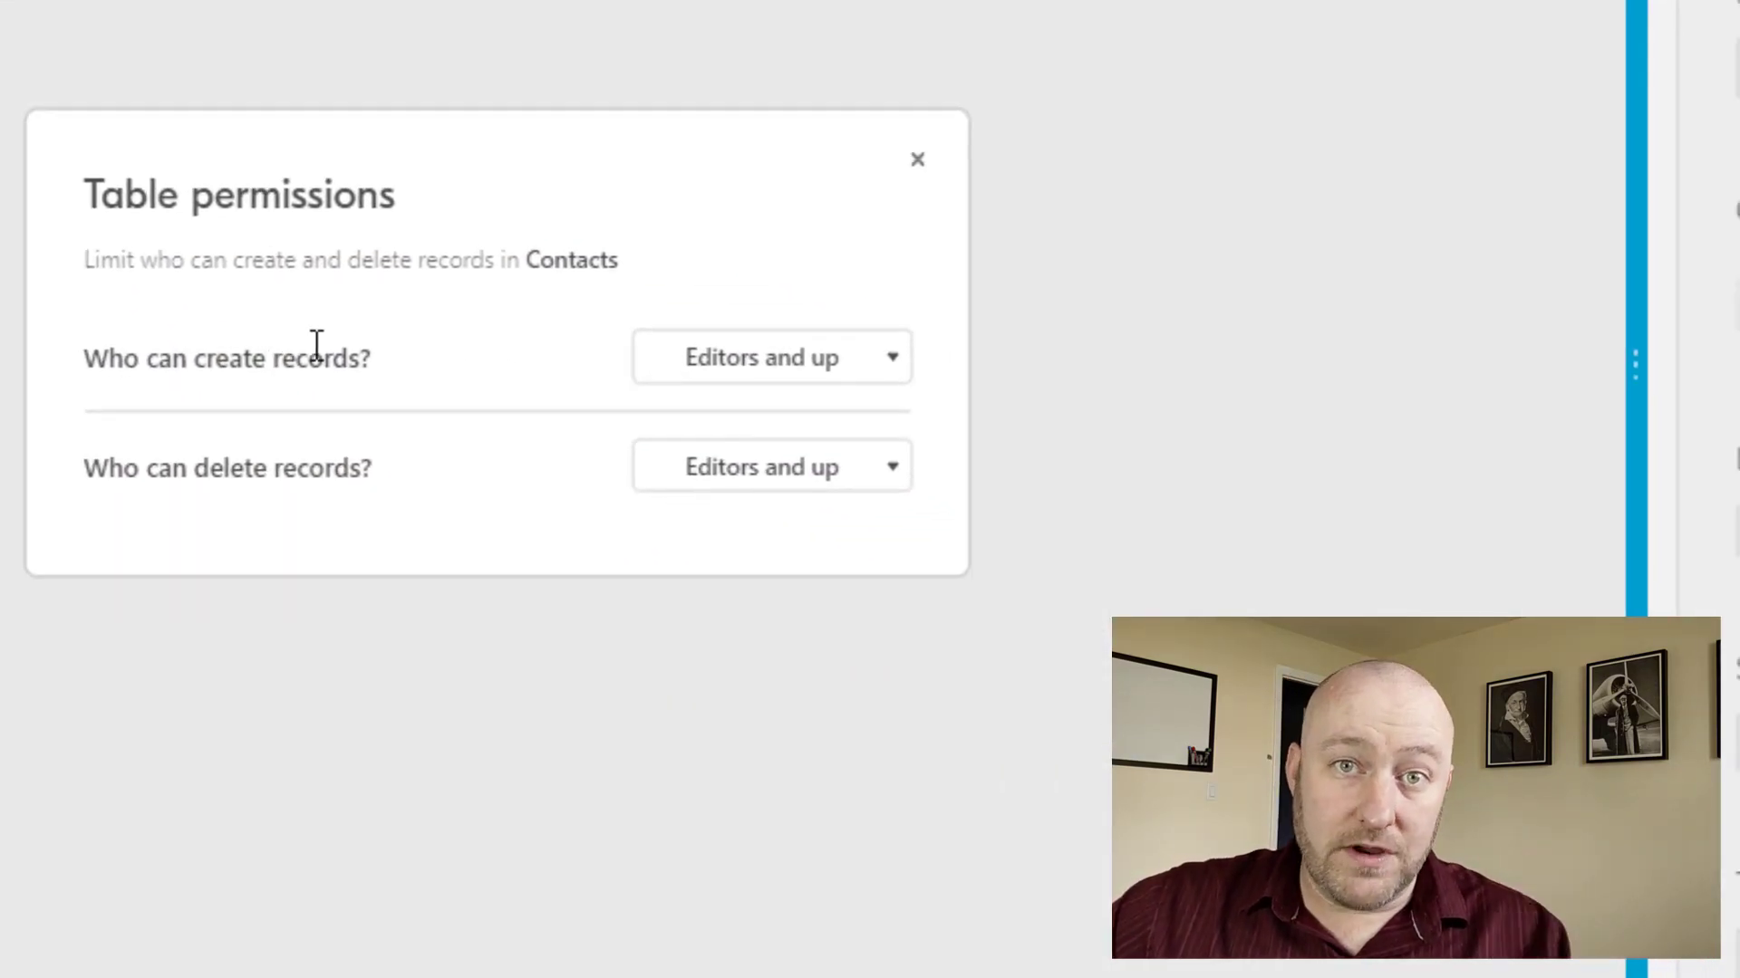
left_click(751, 497)
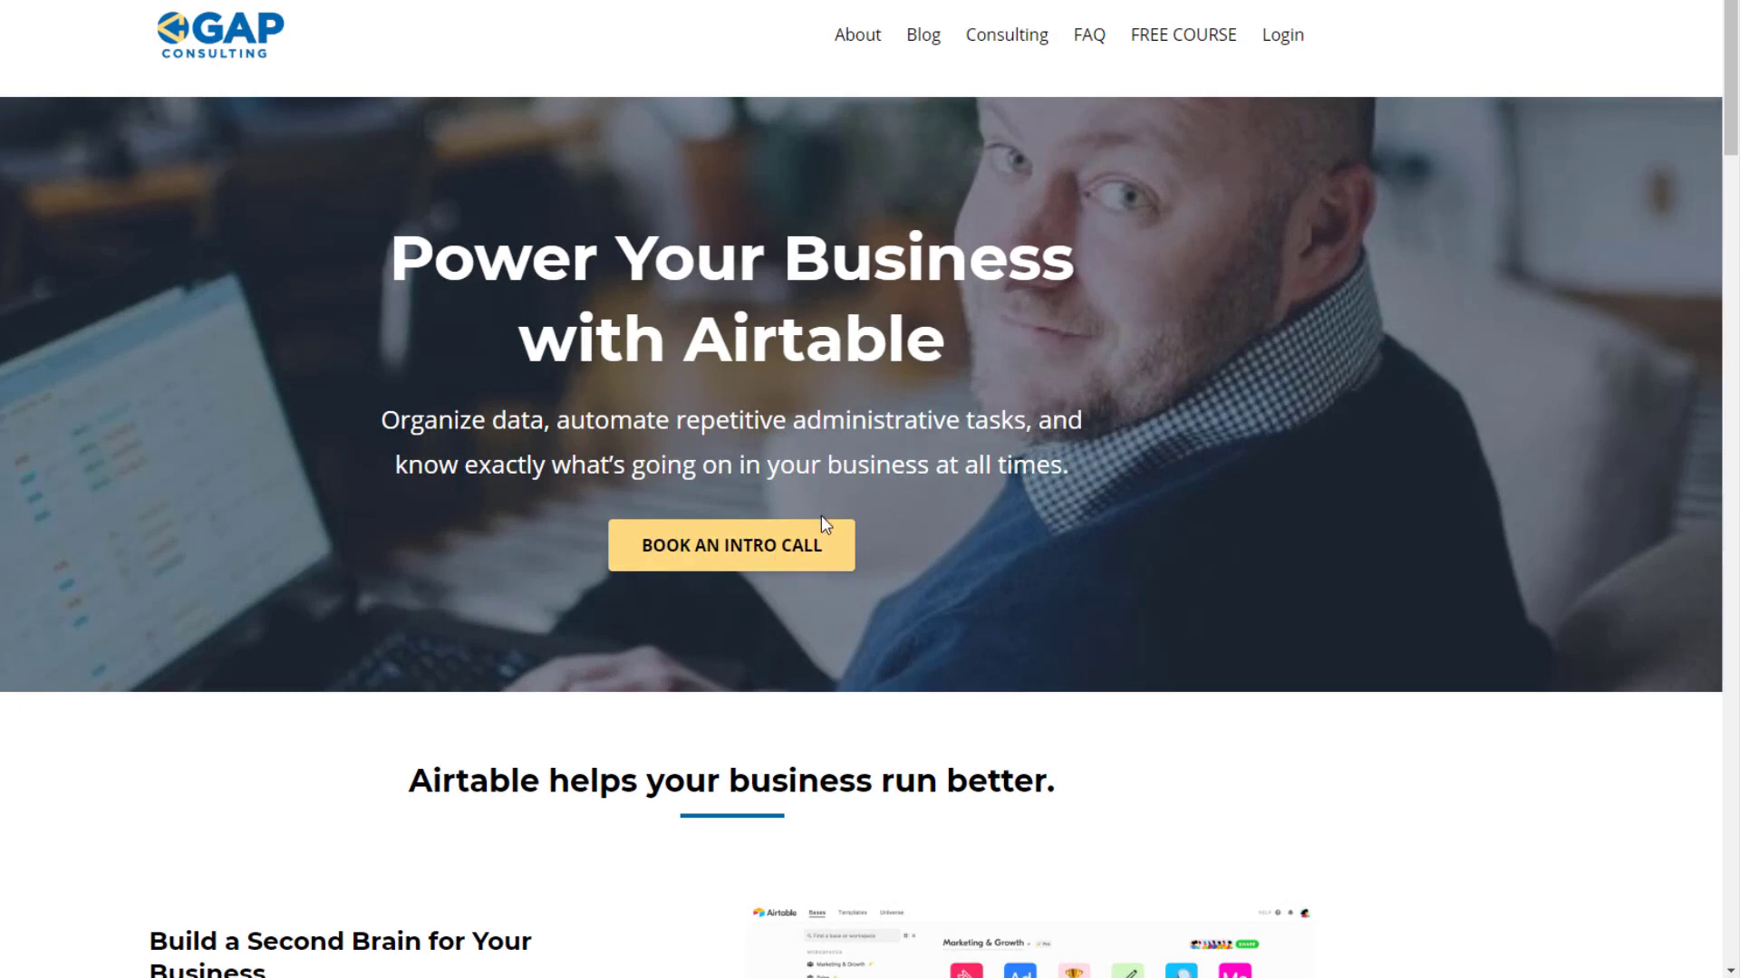
- On the GAP Consulting website, view the blog post on finding an Airtable record with a Zapier search formula and the free course page
left_click(923, 35)
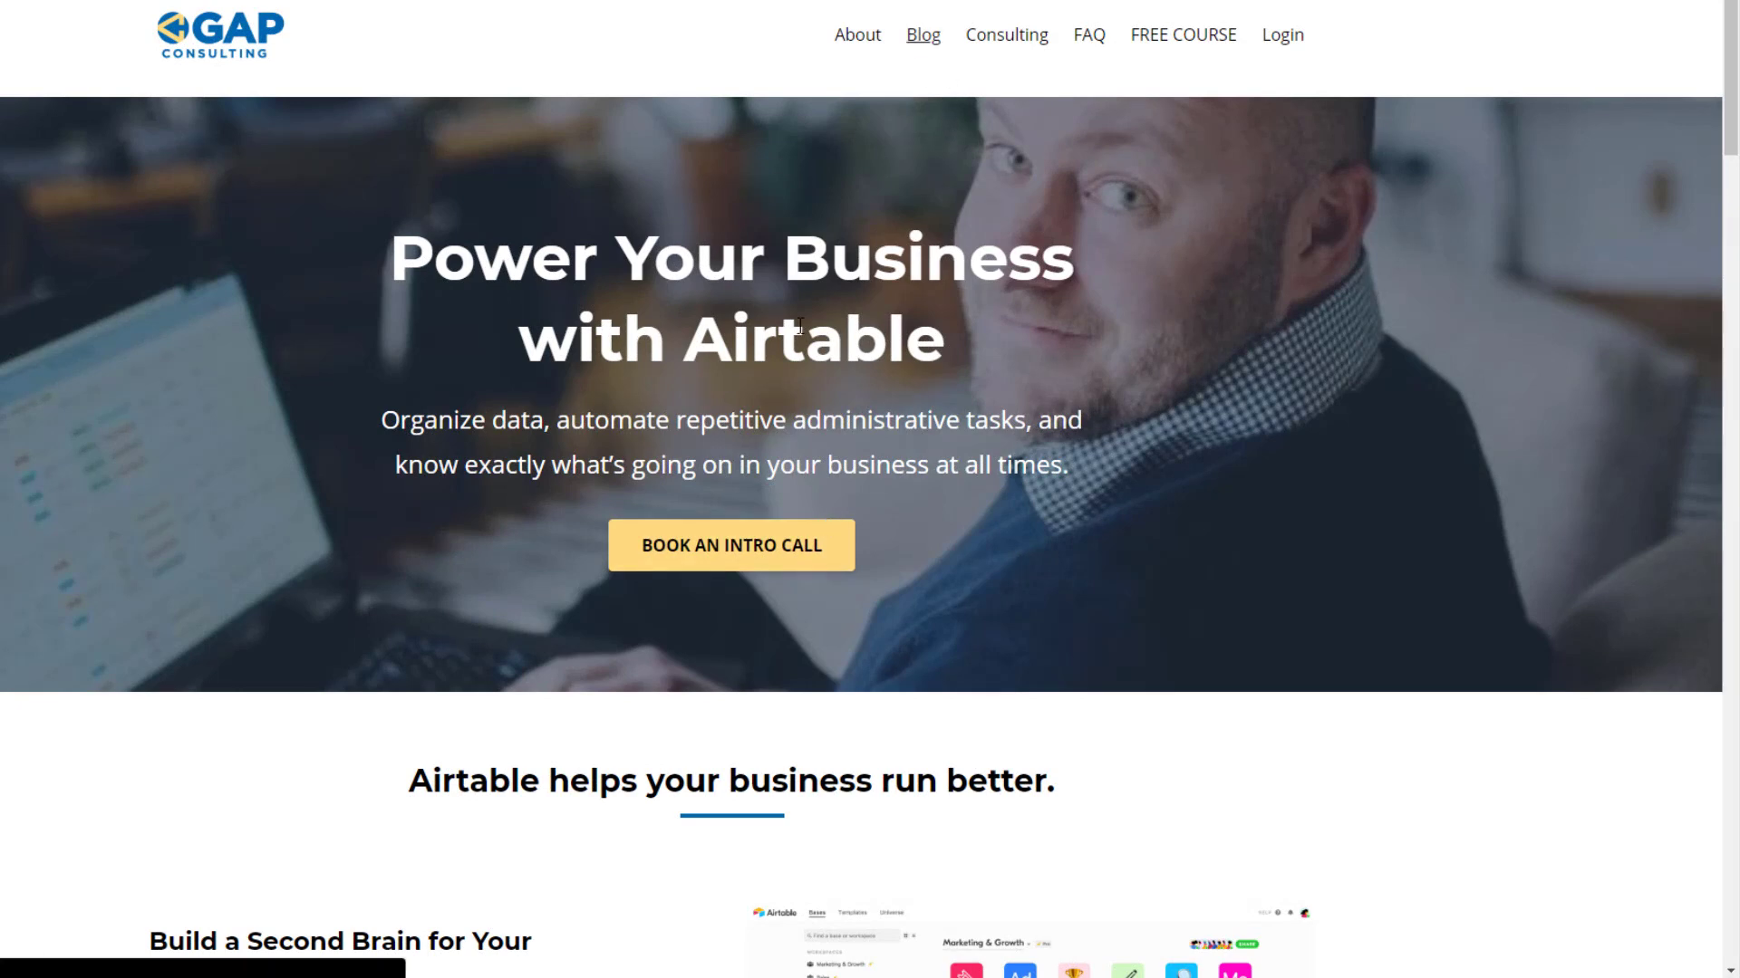
scroll(742, 397, "down", 7)
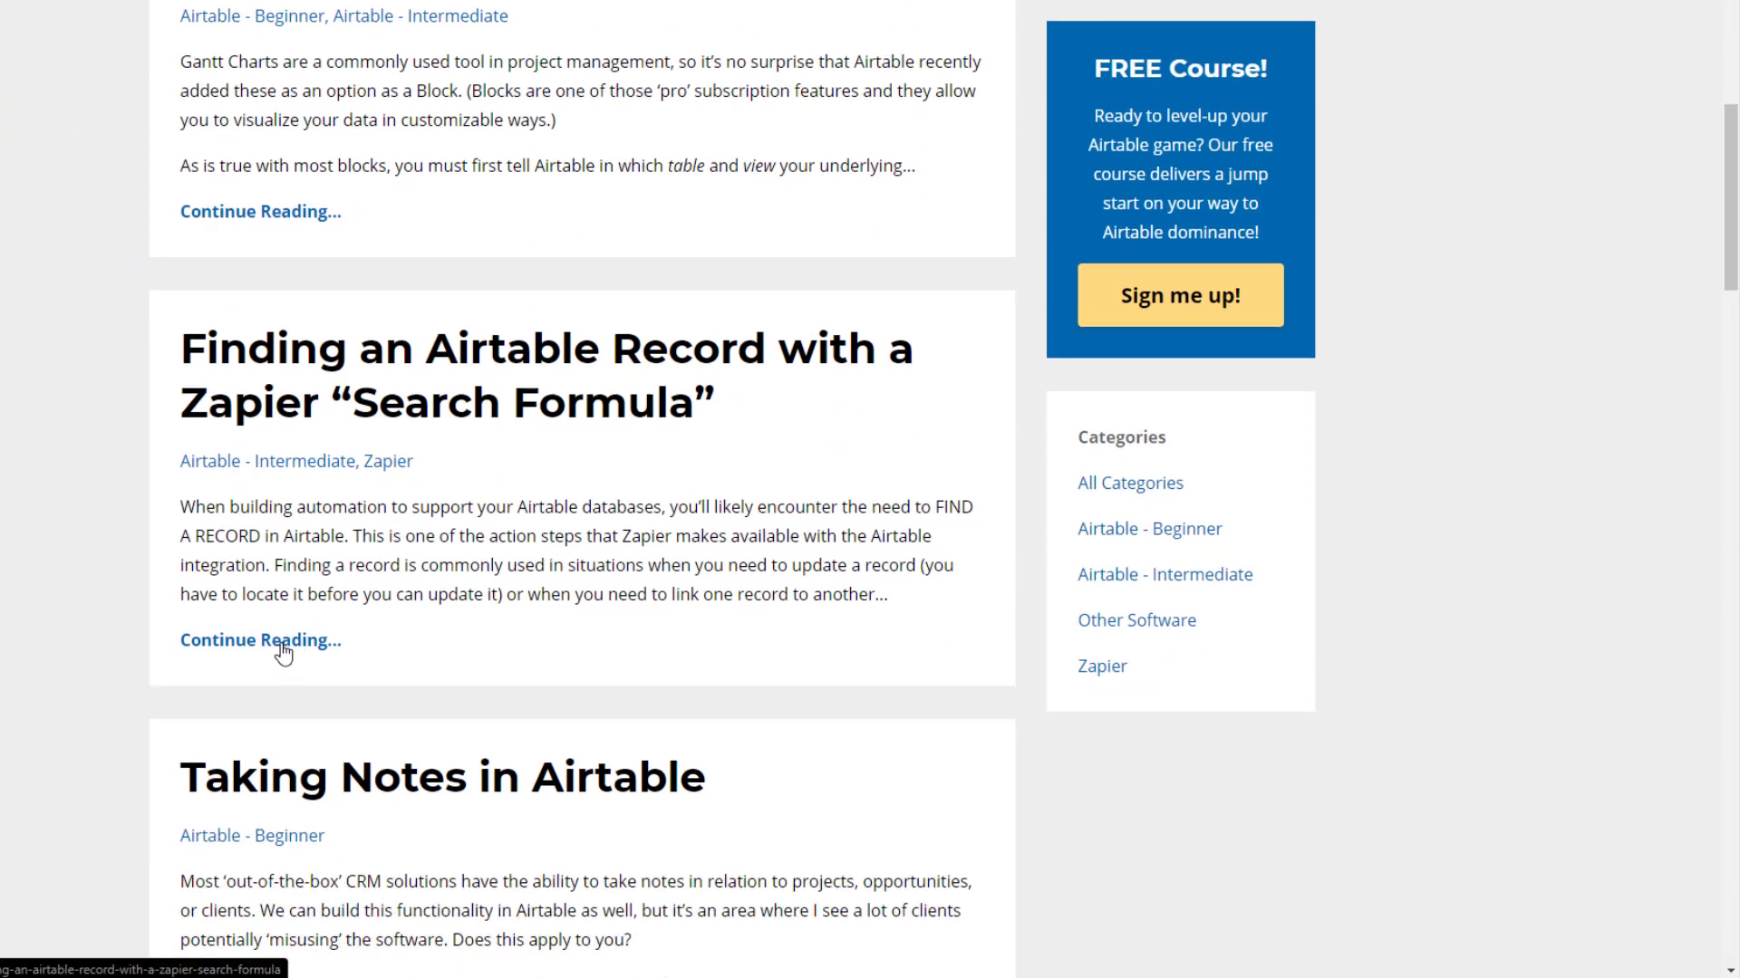
left_click(283, 651)
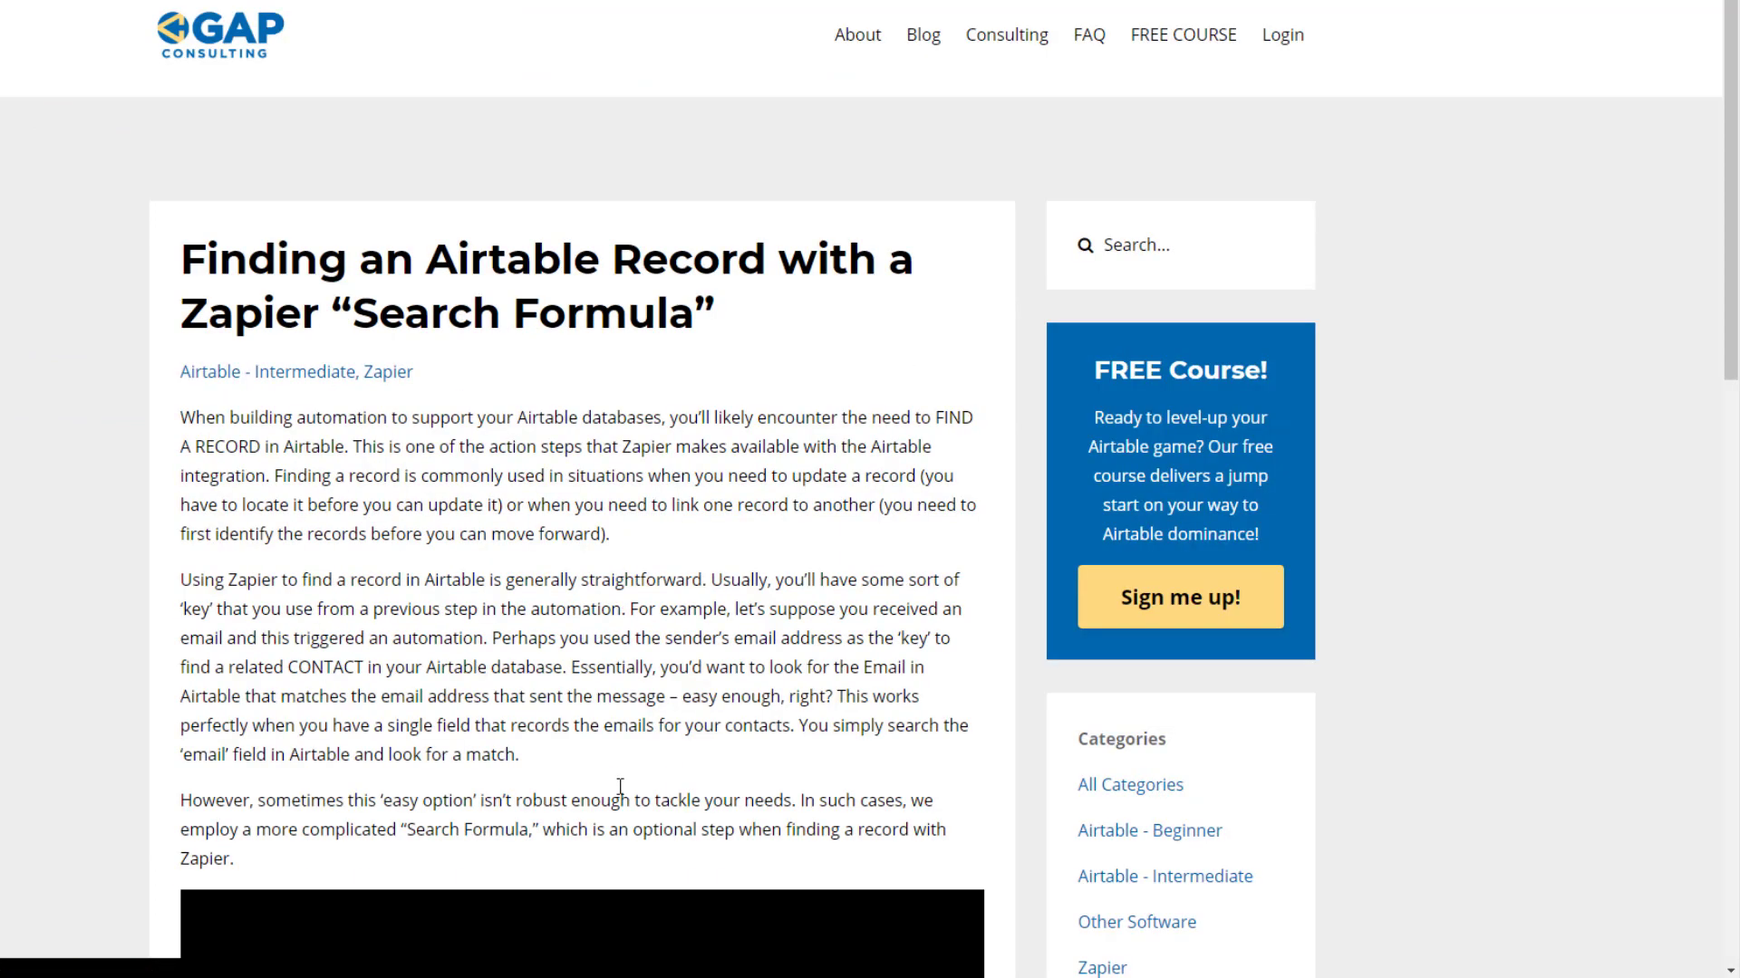
left_click(1184, 40)
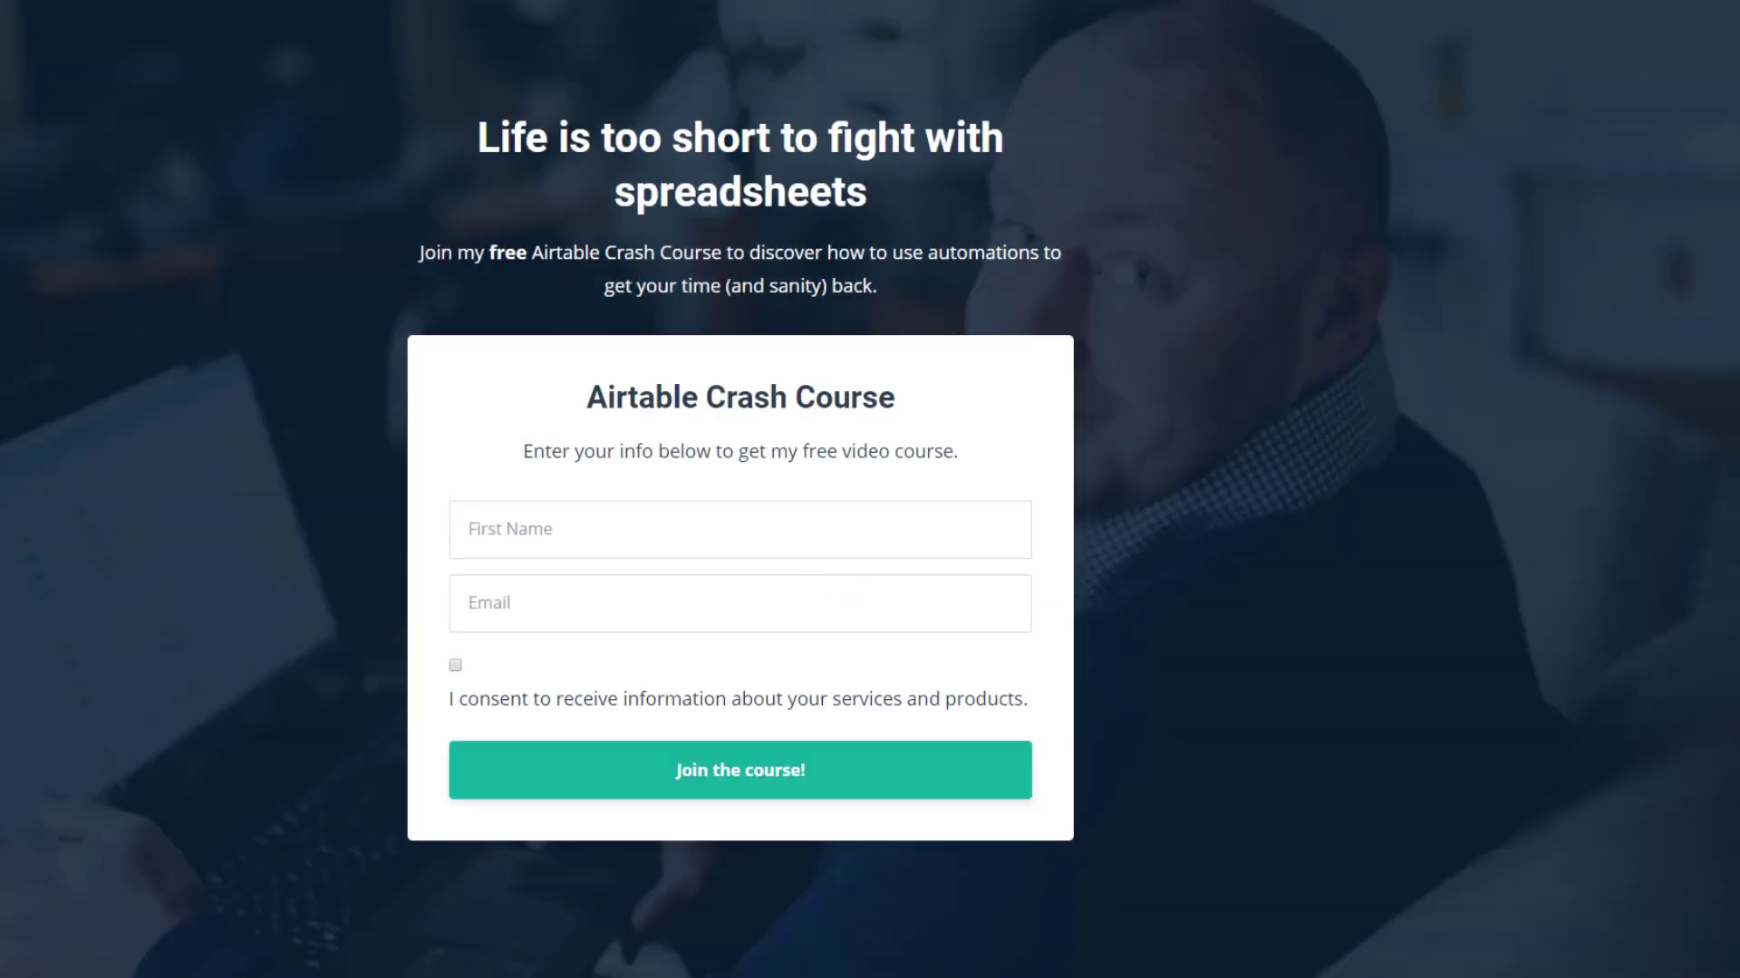
key("alt+Left")
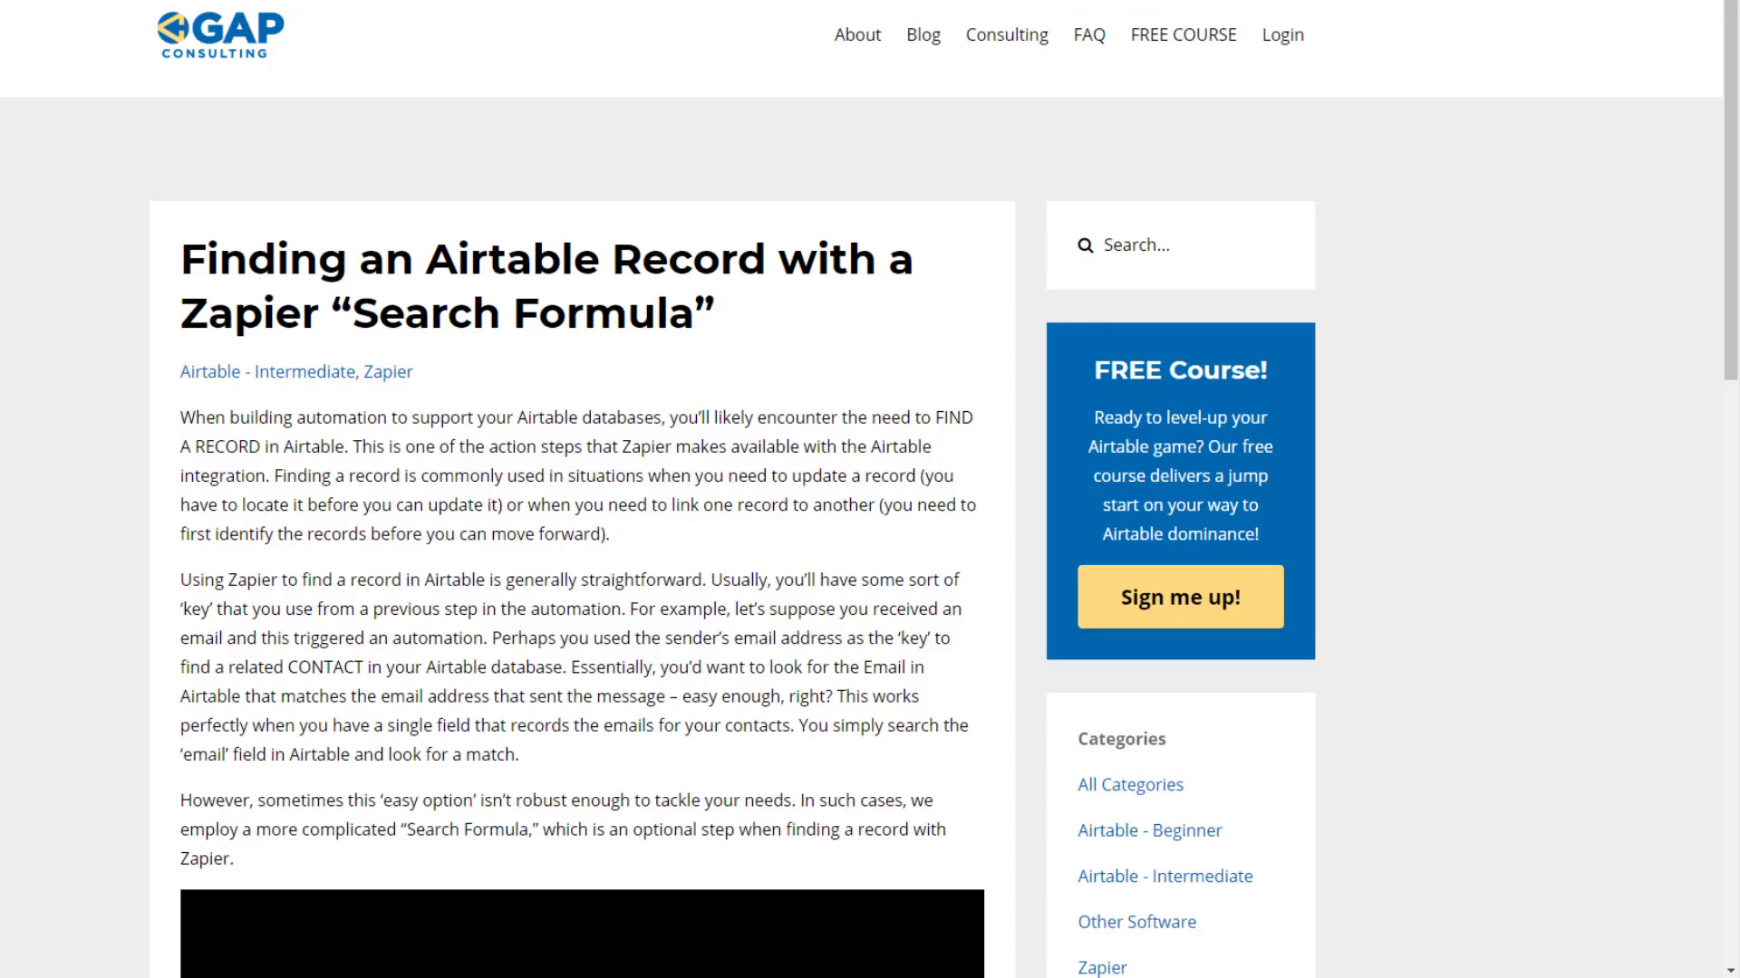
- Open the intro call booking from the Consulting page and select Thursday, December 5, 2019
left_click(992, 47)
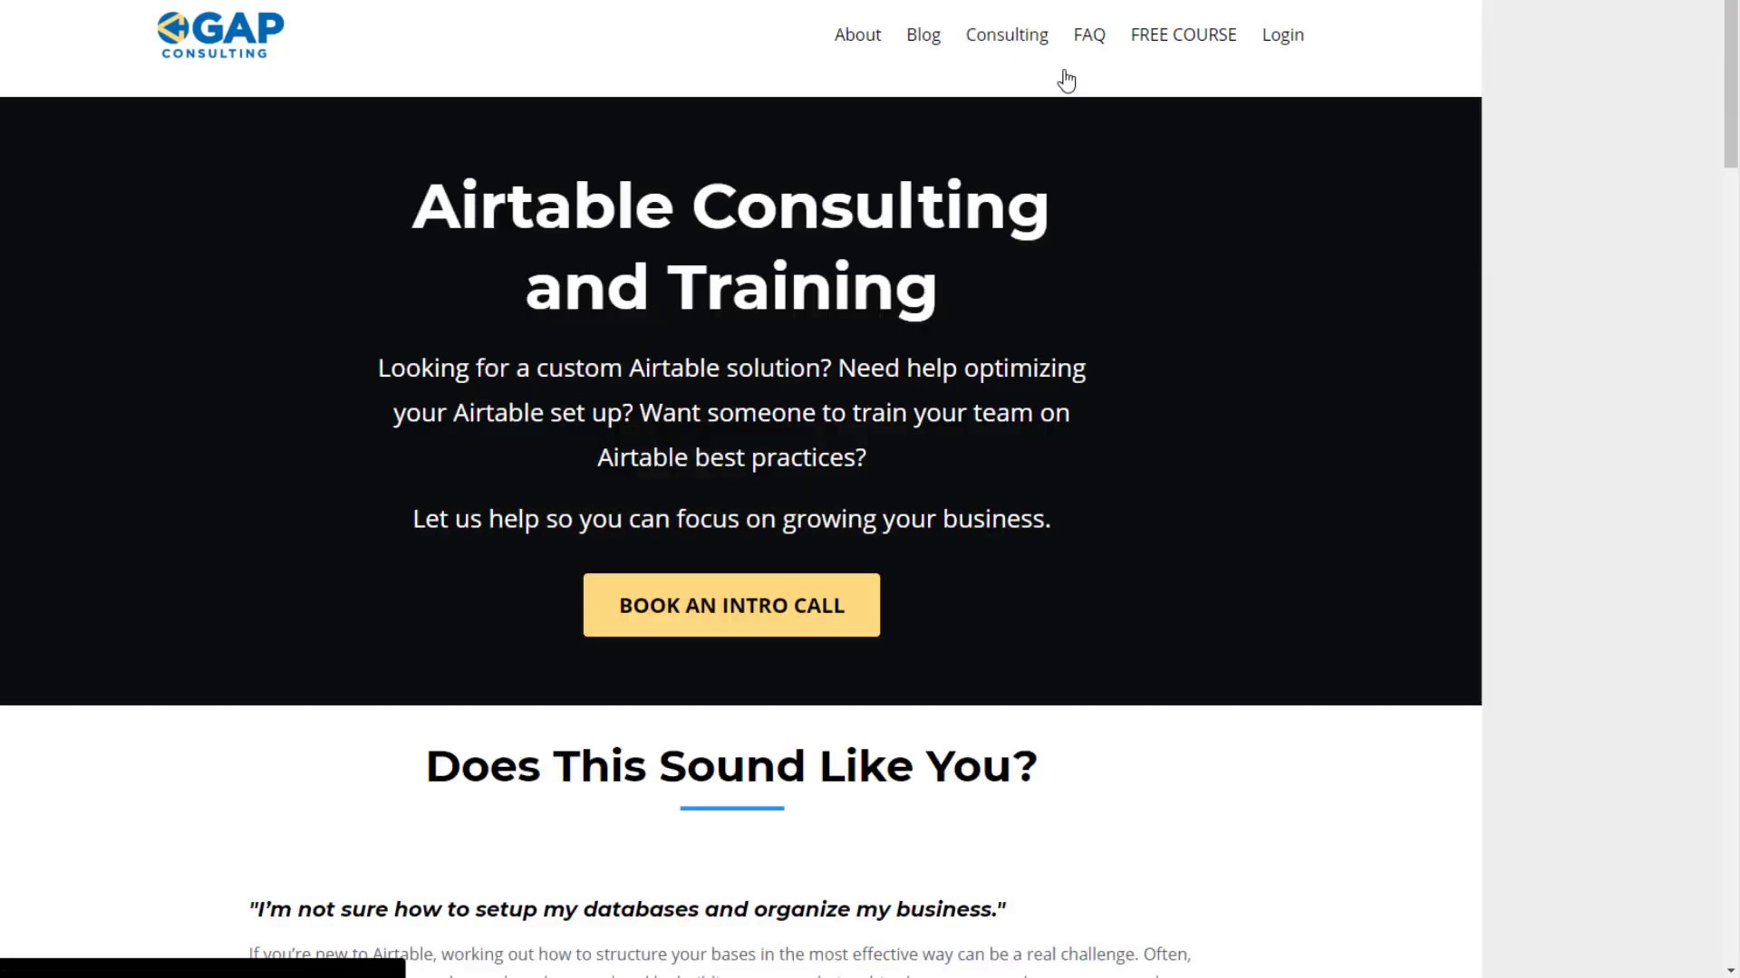
left_click(738, 614)
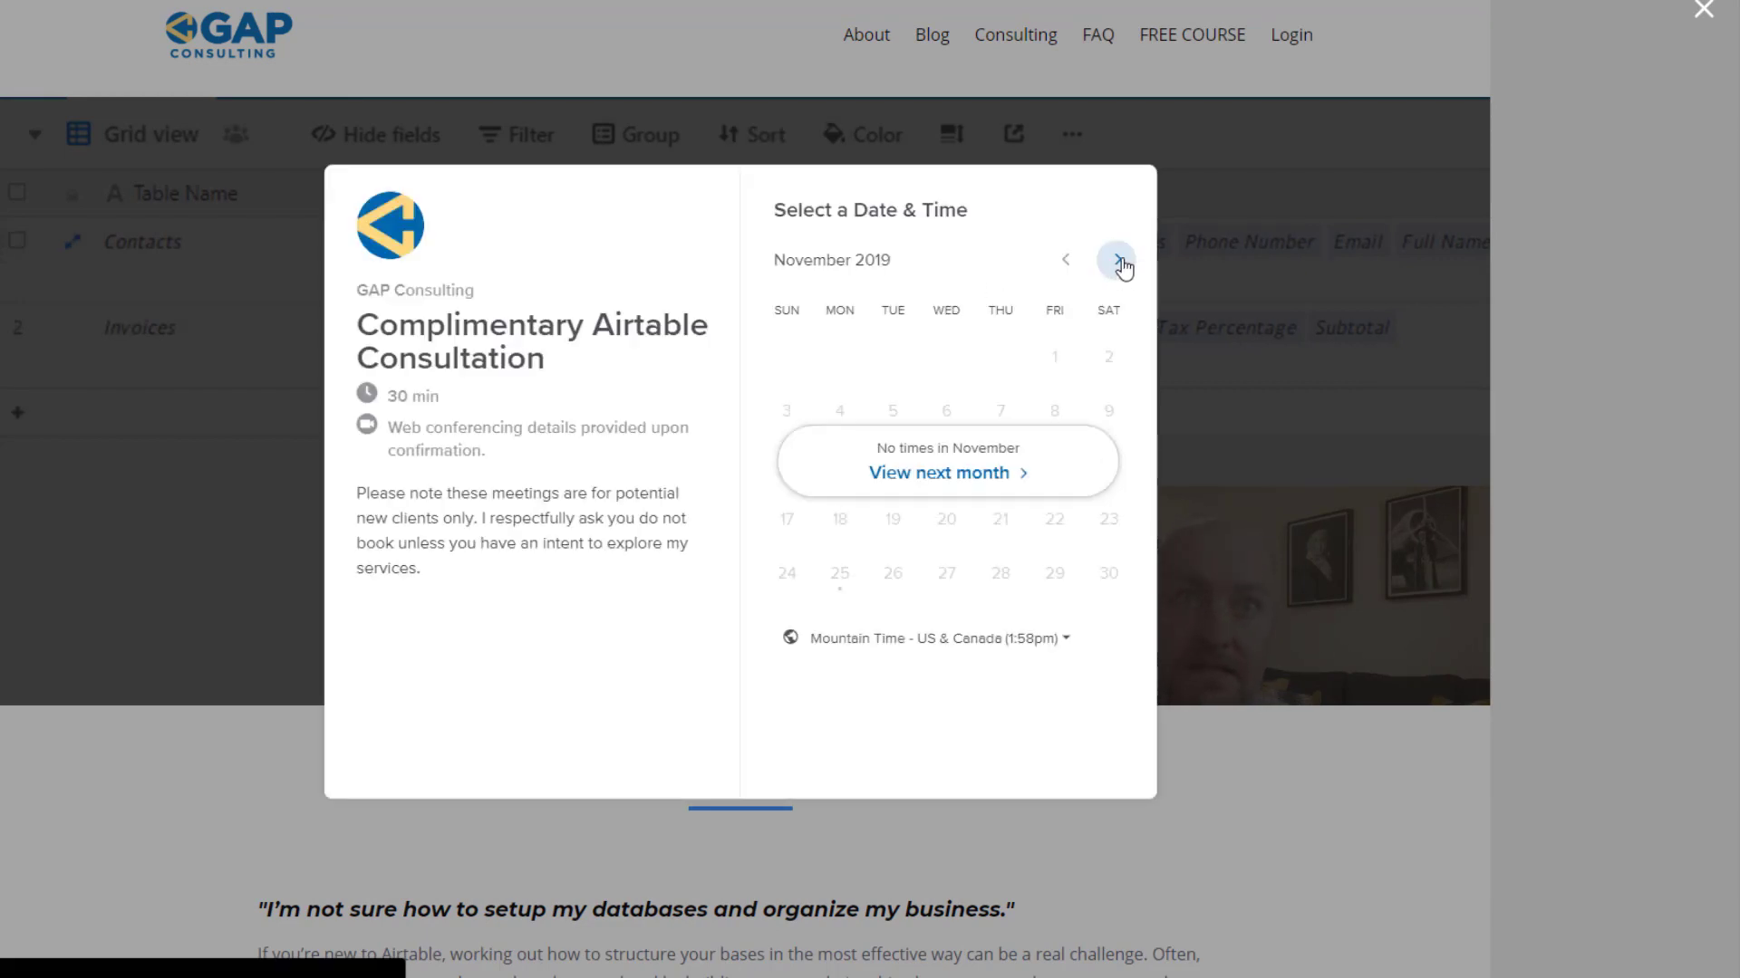
left_click(1120, 261)
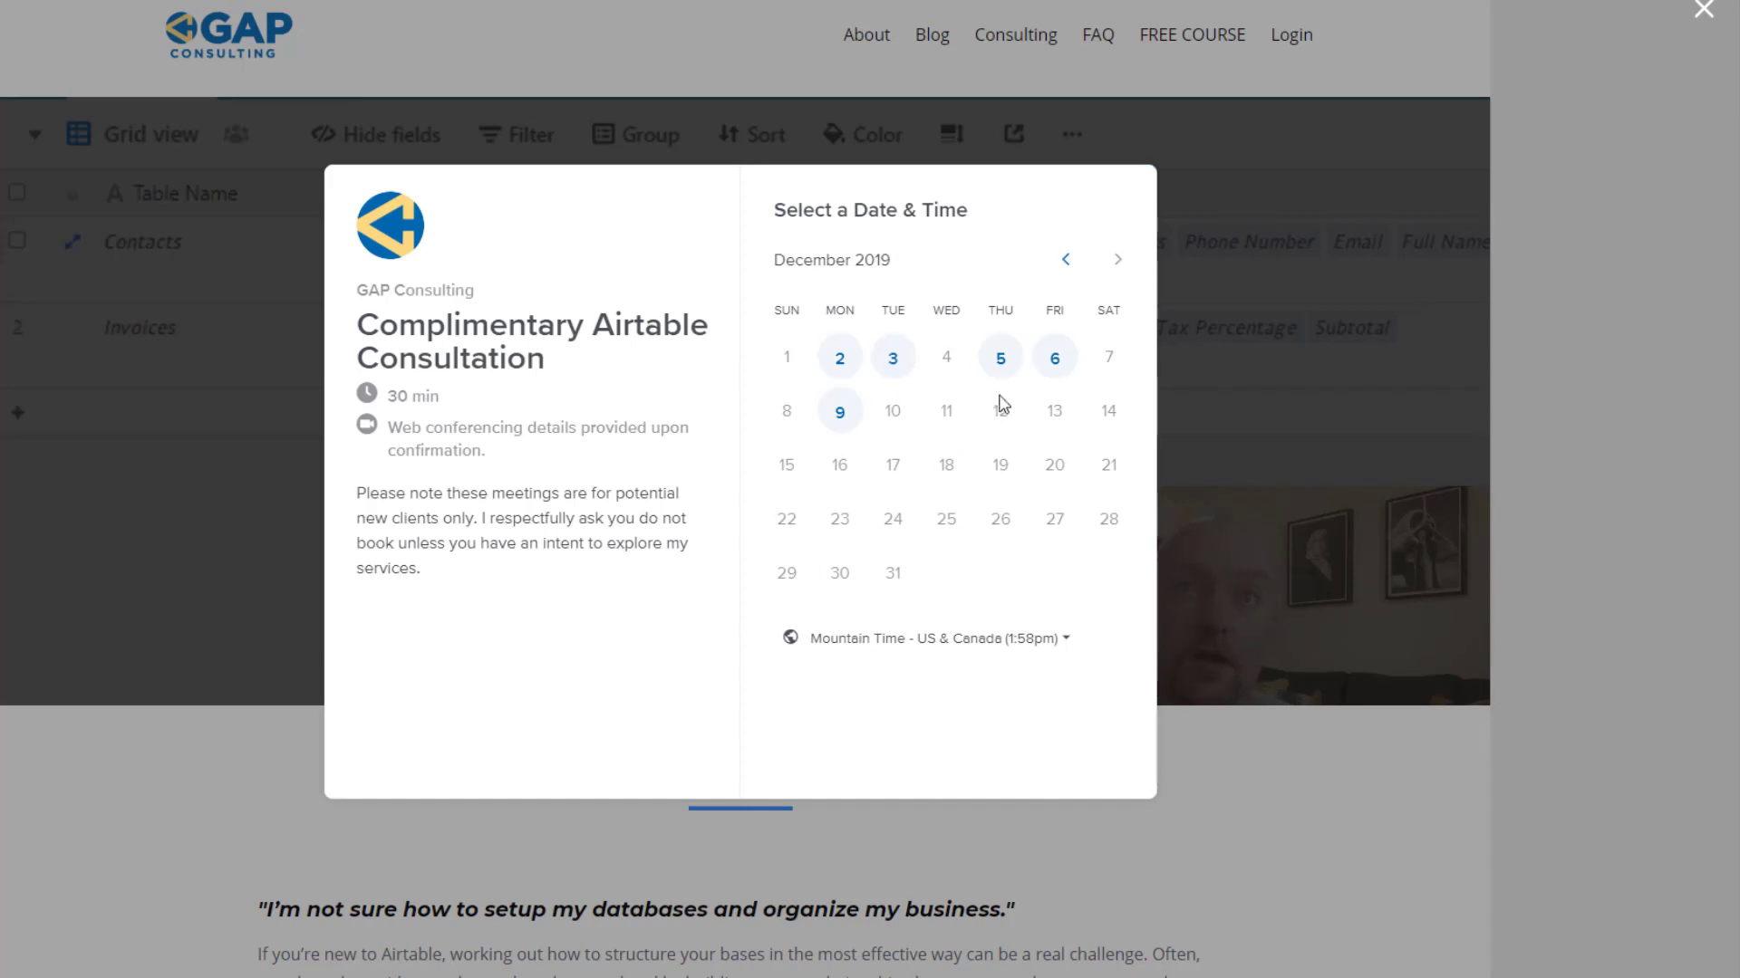
left_click(1000, 362)
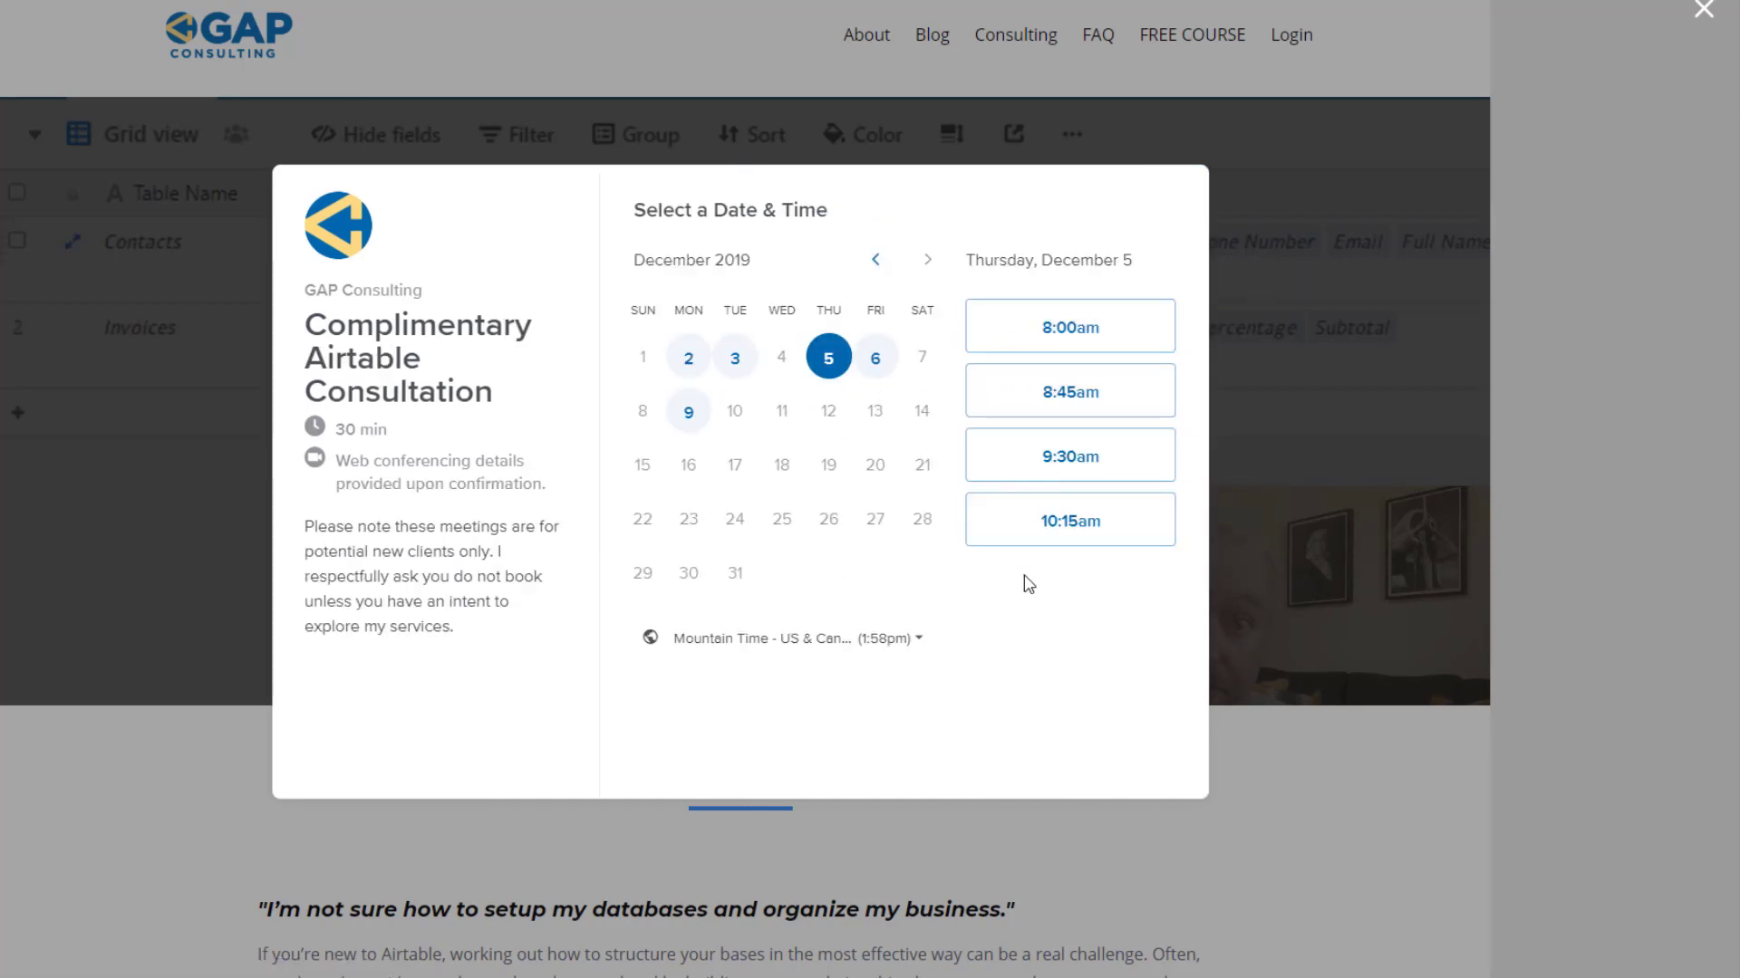